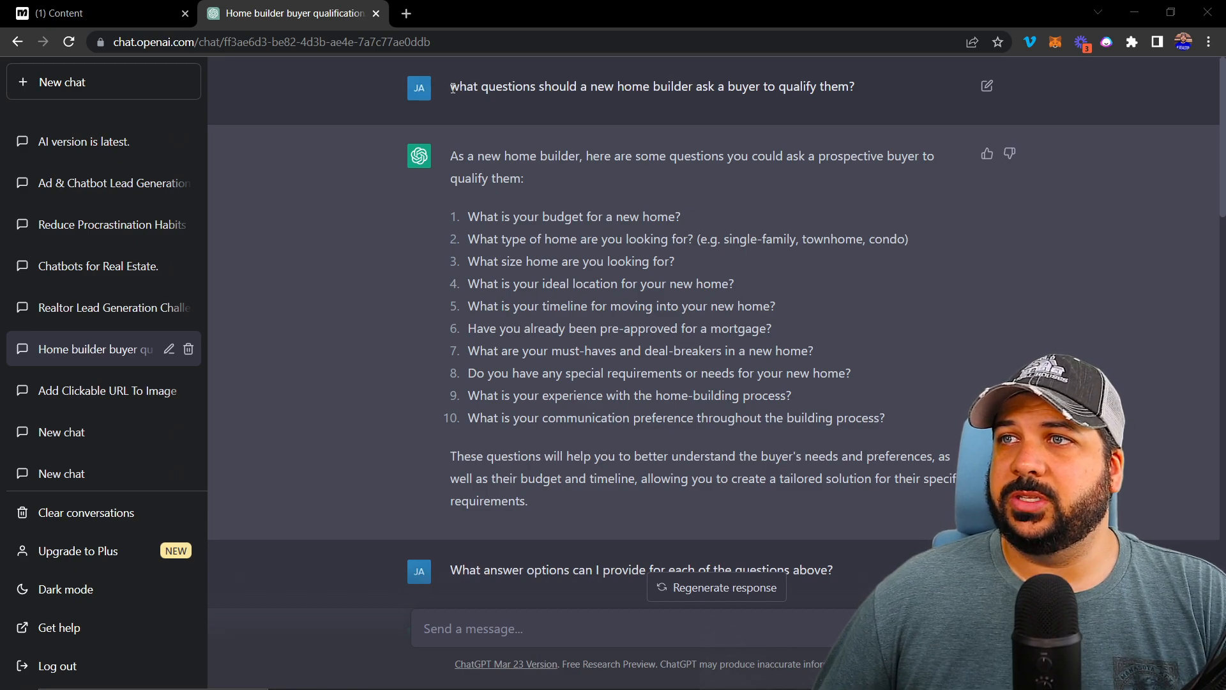
Read the home builder question prompt and the ten buyer-qualifying questions listed in the reply
drag(453, 88, 852, 87)
click(511, 195)
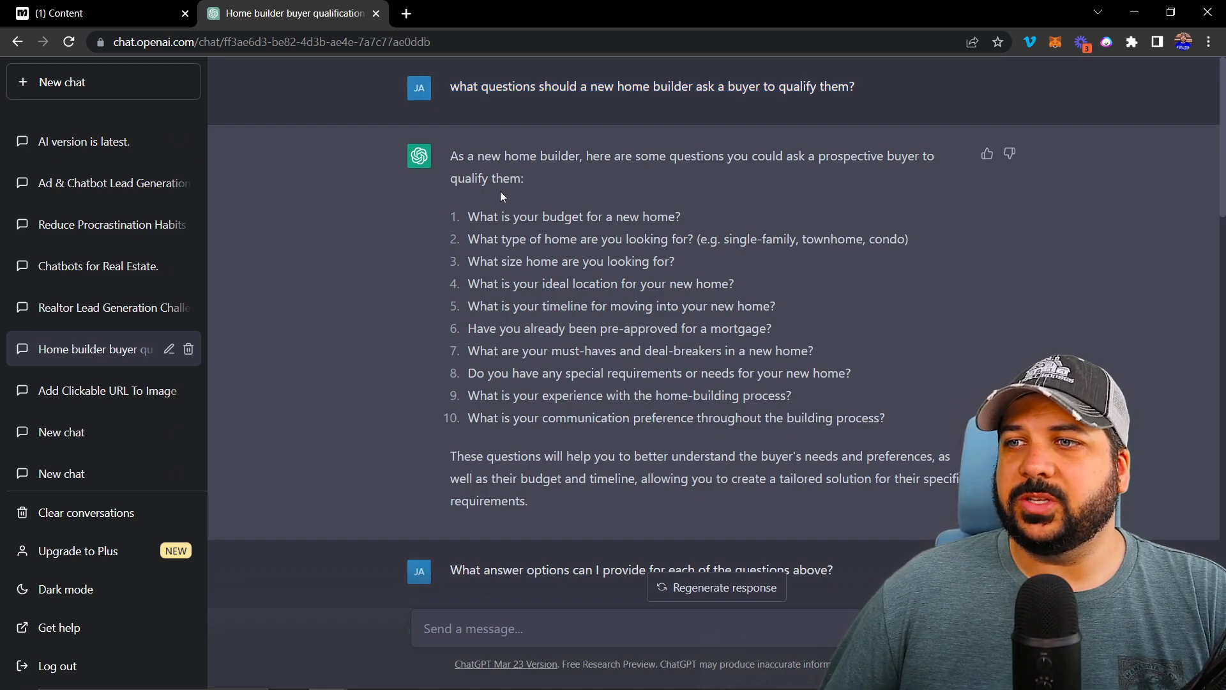
scroll(463, 198, down, 2)
scroll(466, 219, up, 2)
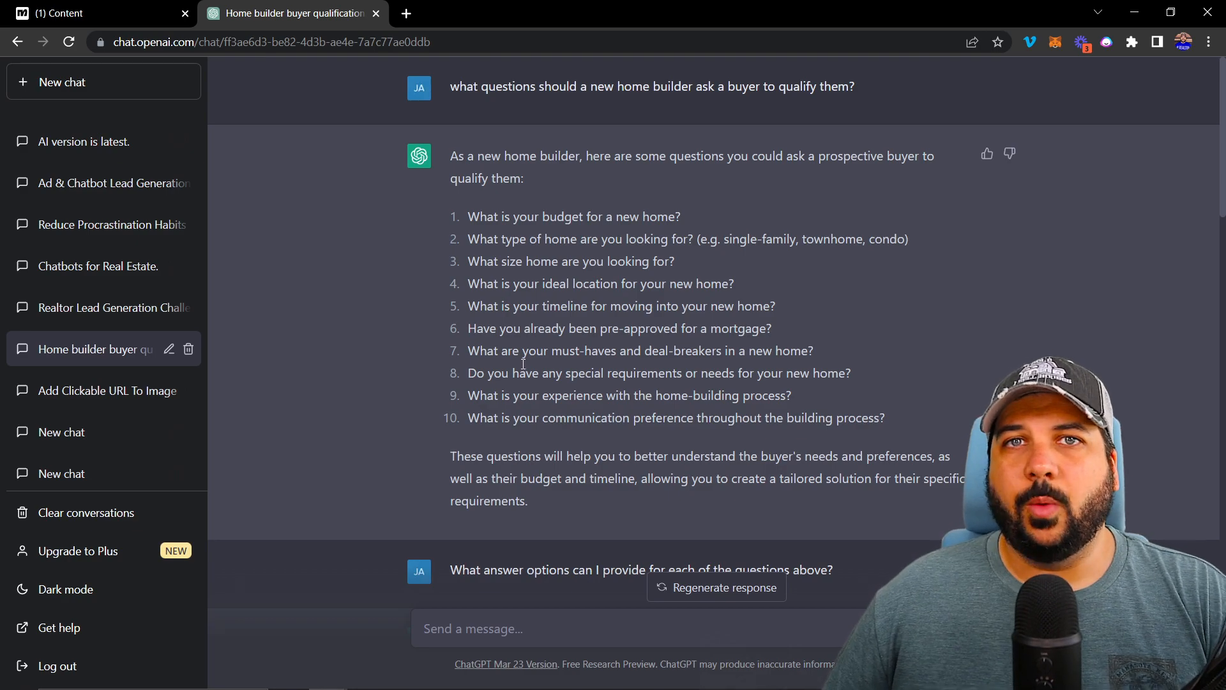
Review the suggested answer options for each of the ten qualifying questions, from budget through communication preference
scroll(524, 364, down, 4)
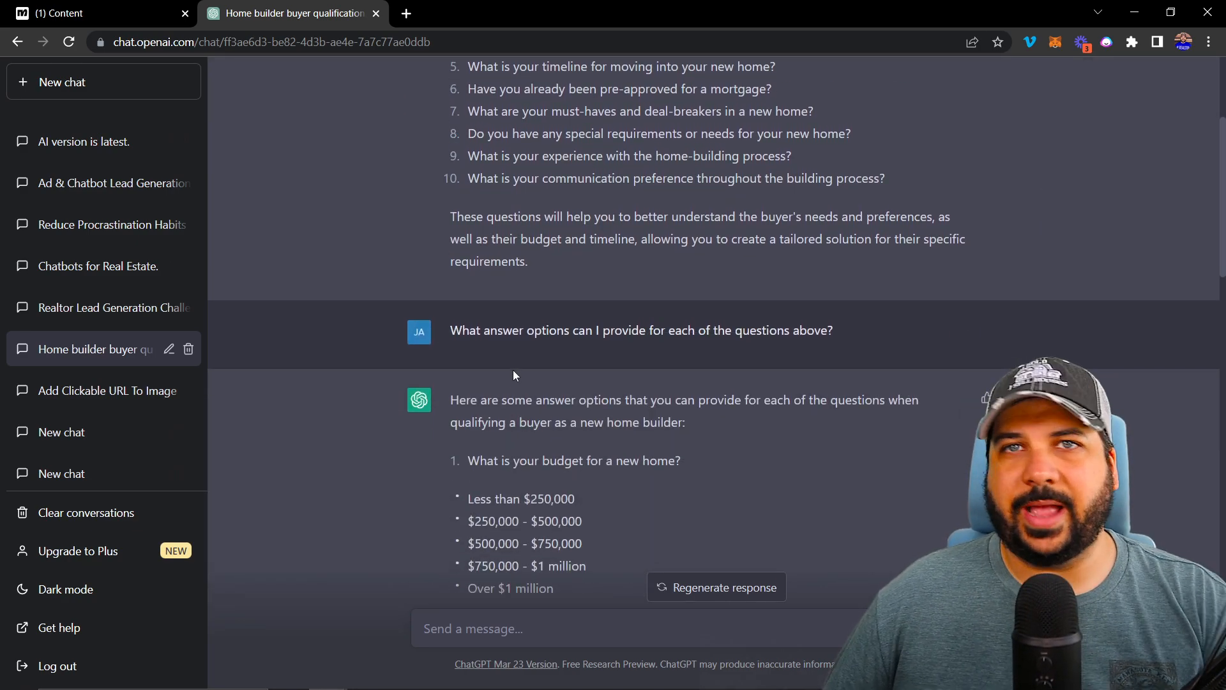
scroll(514, 371, down, 1)
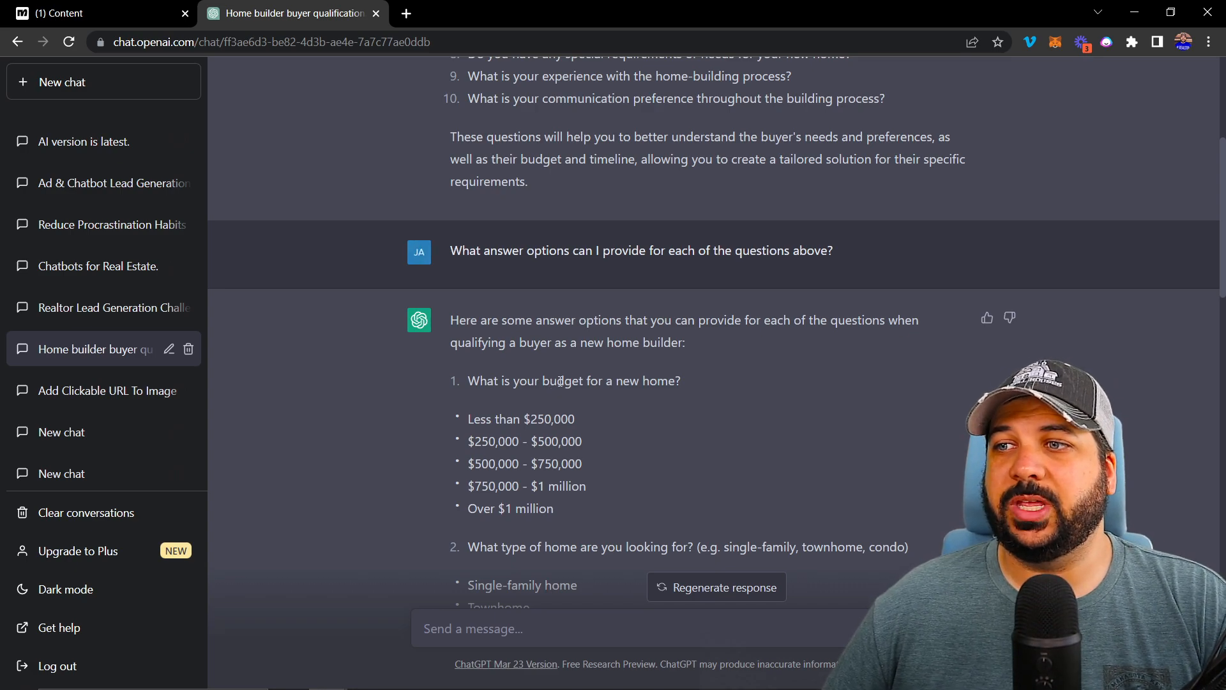
scroll(559, 383, down, 2)
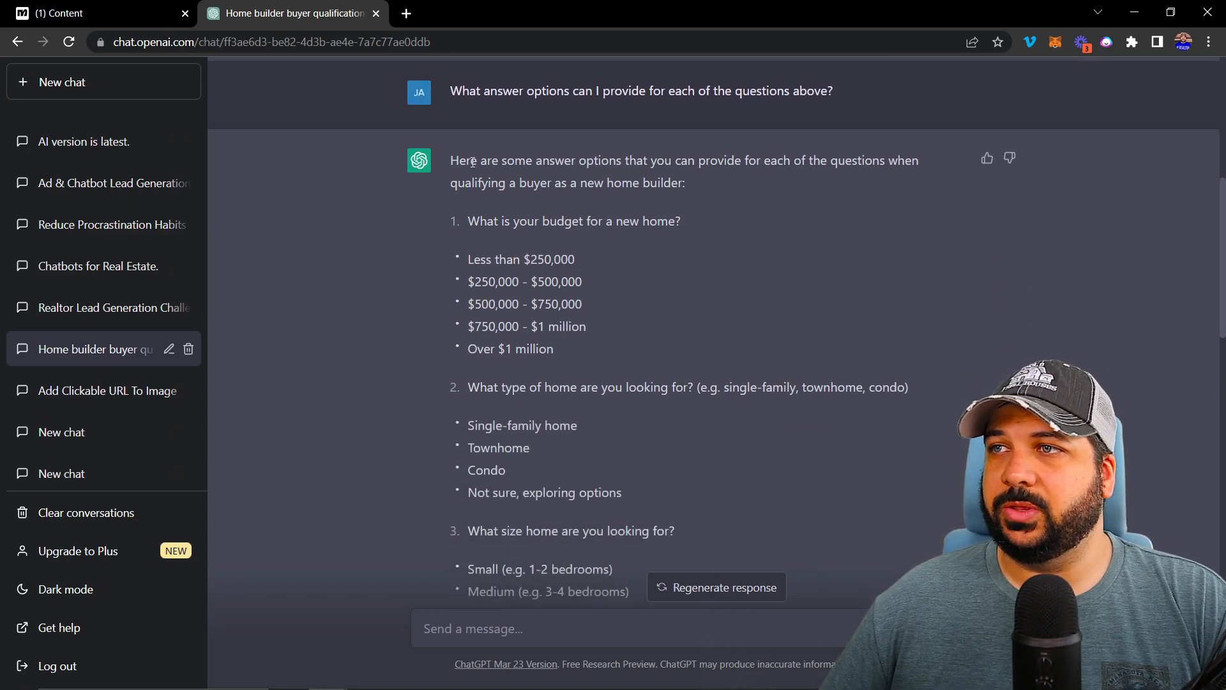
scroll(472, 162, up, 1)
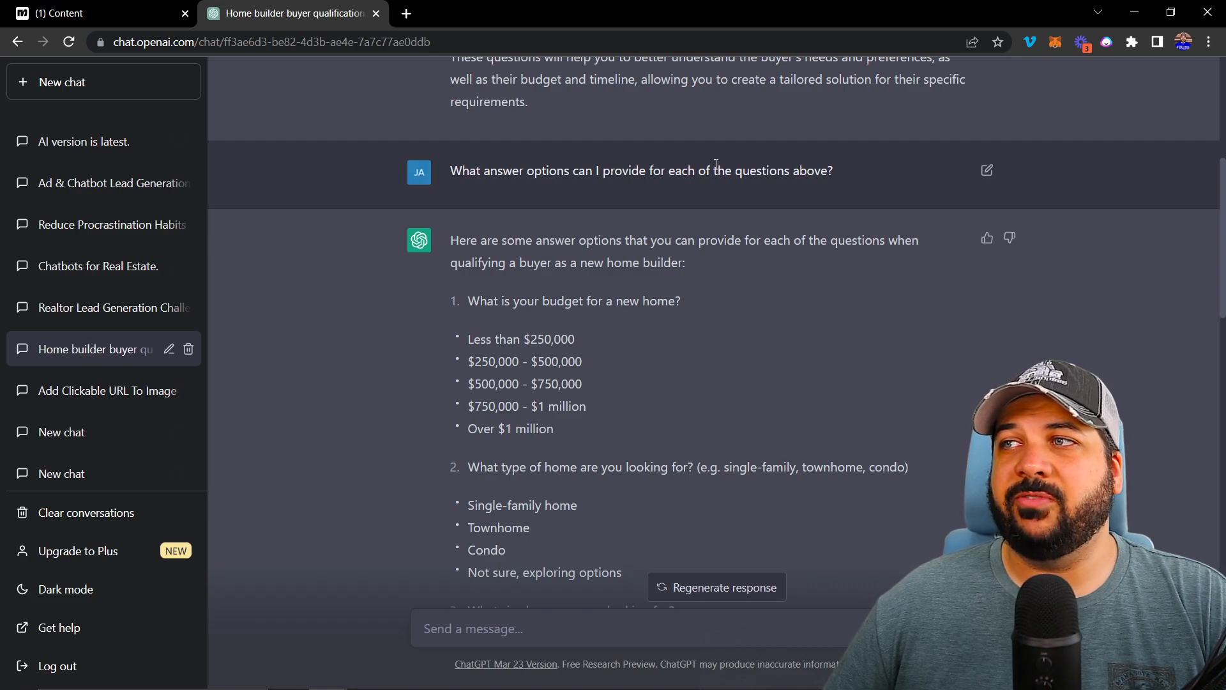
scroll(619, 302, down, 1)
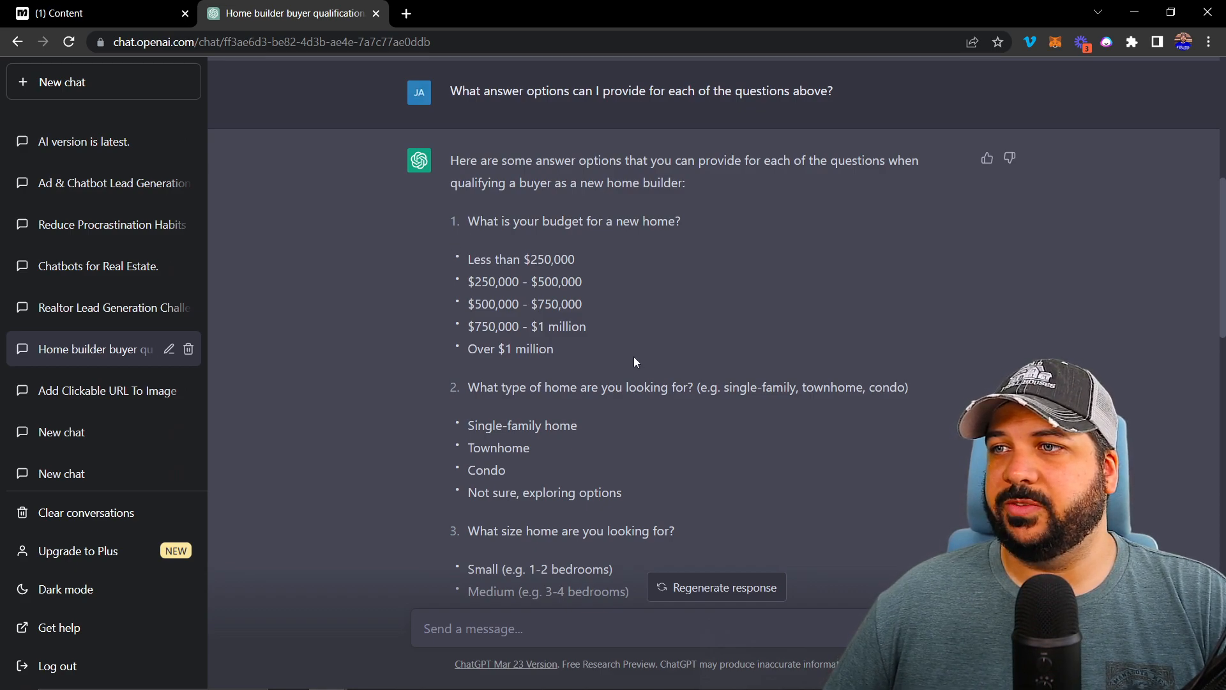
scroll(633, 356, down, 2)
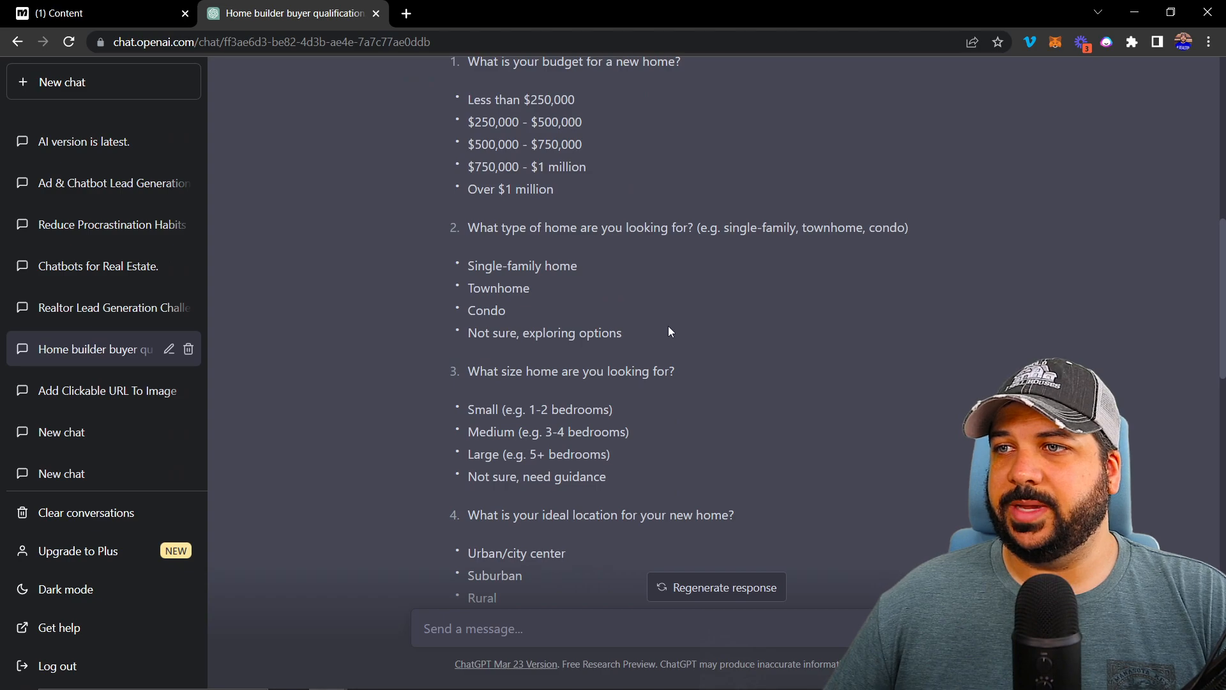
scroll(660, 343, down, 2)
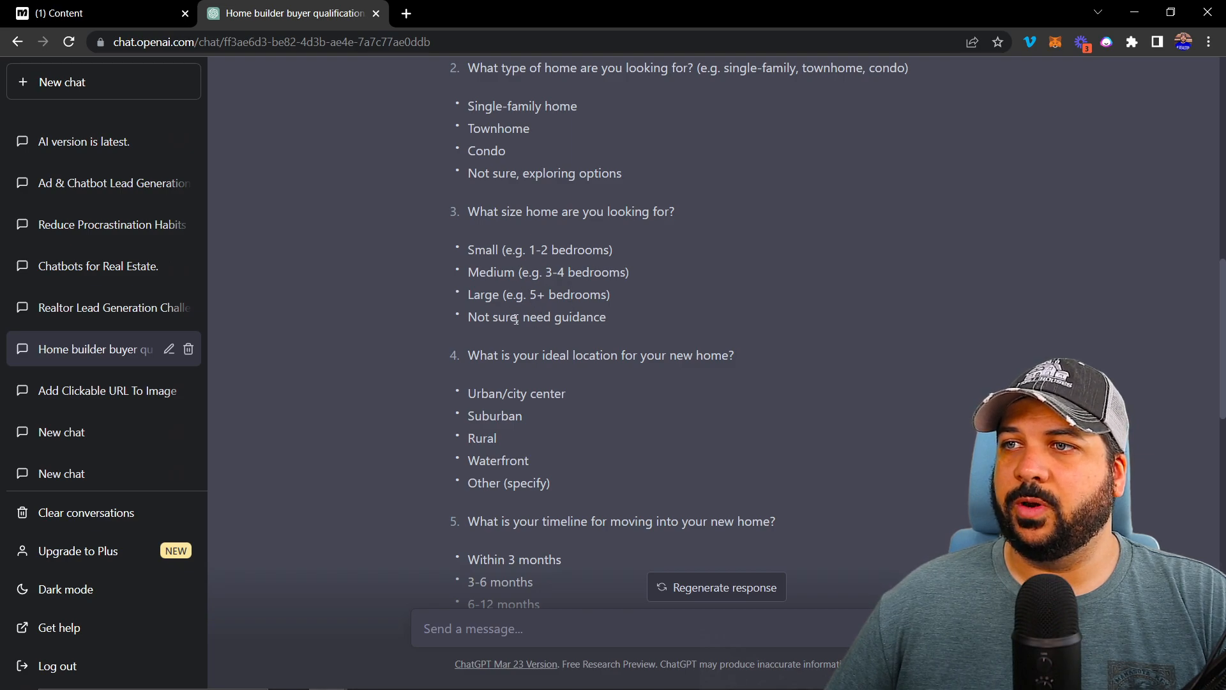
scroll(436, 340, down, 2)
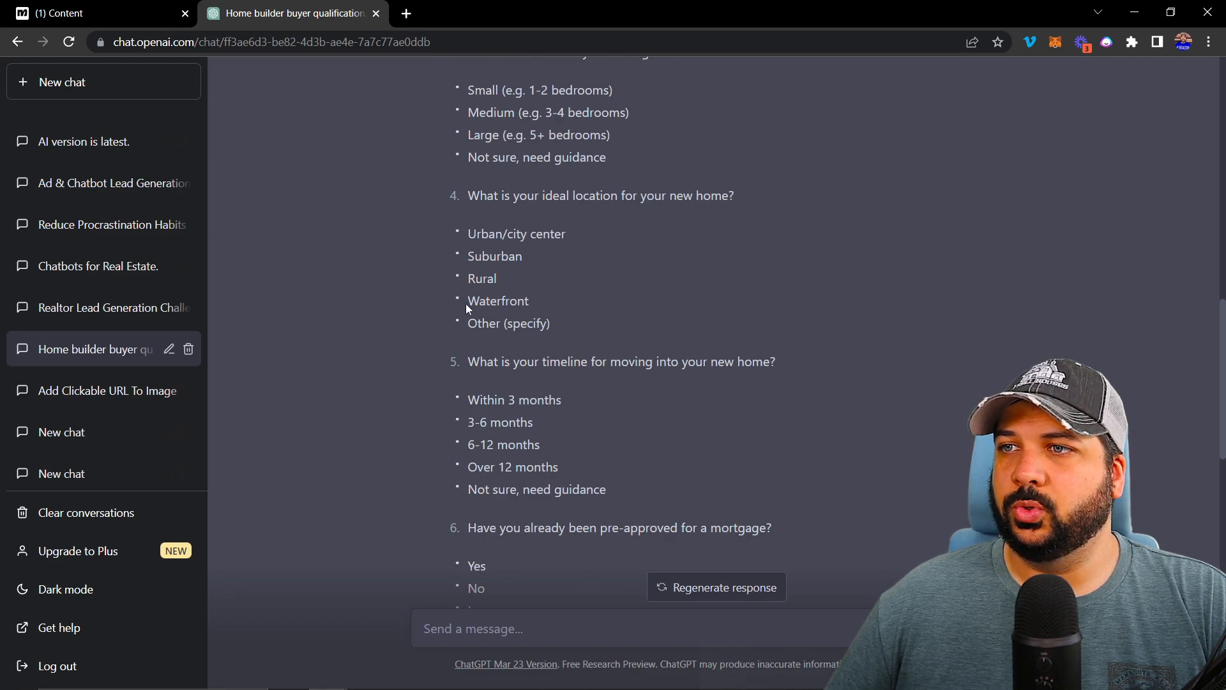
scroll(423, 313, down, 2)
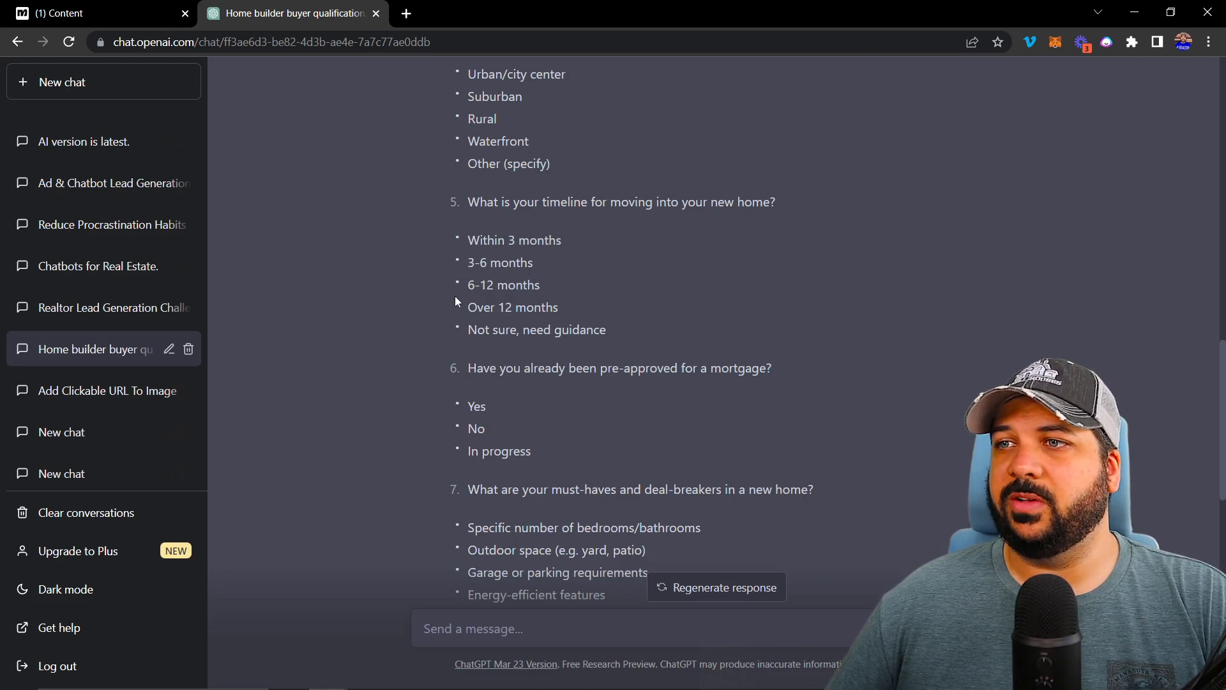
scroll(451, 300, down, 2)
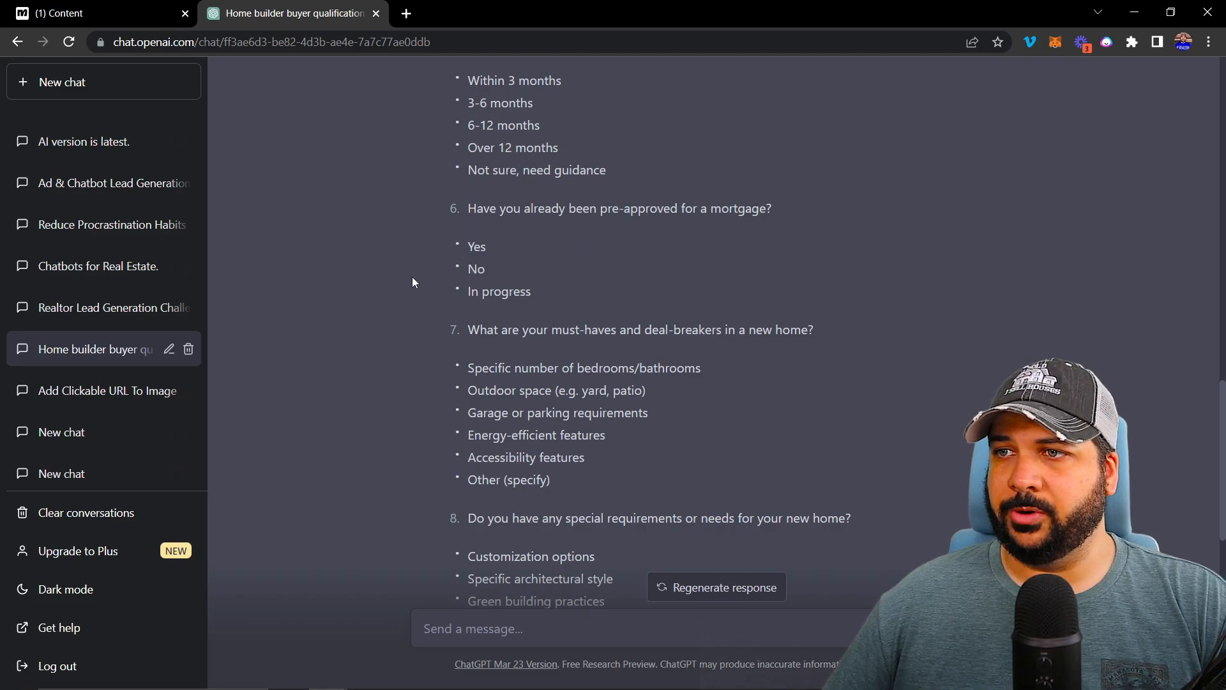
scroll(413, 280, down, 1)
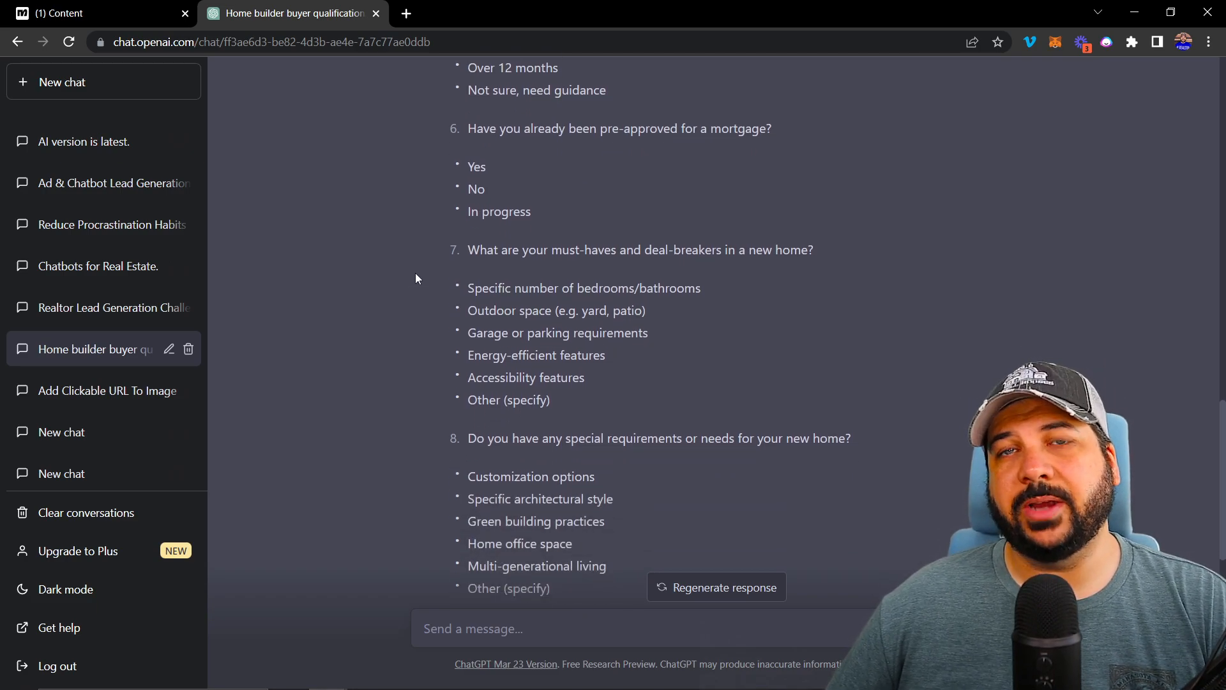
scroll(416, 278, down, 1)
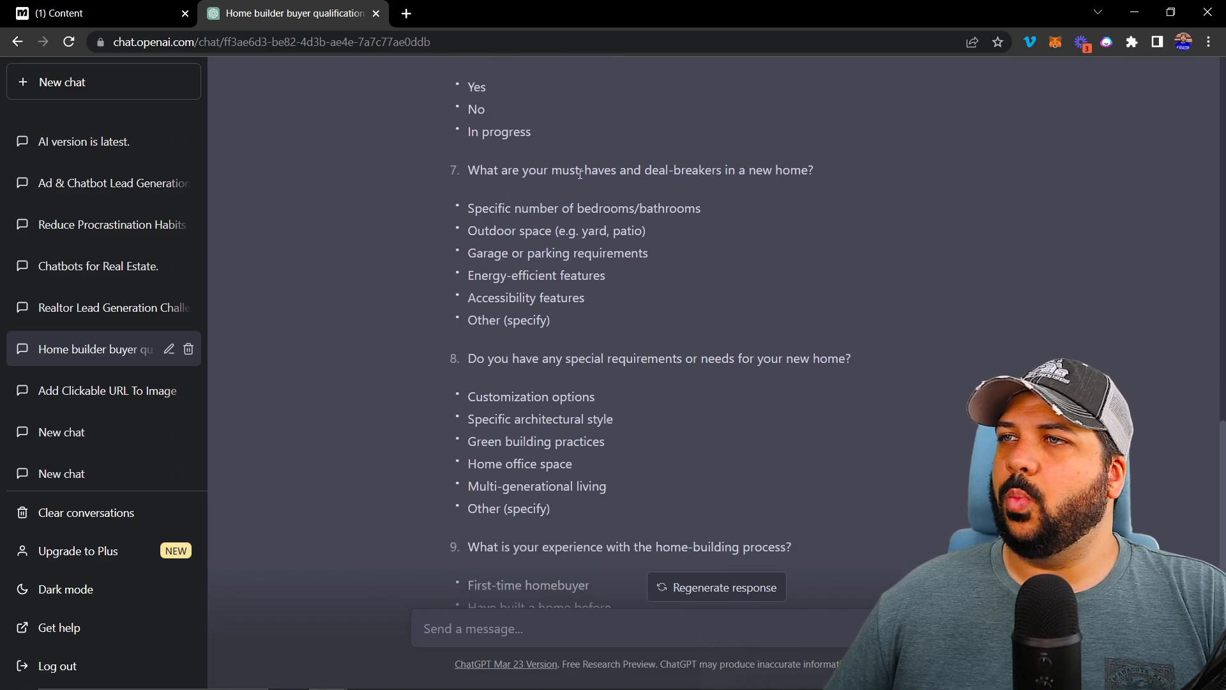
scroll(405, 211, down, 1)
scroll(434, 230, up, 1)
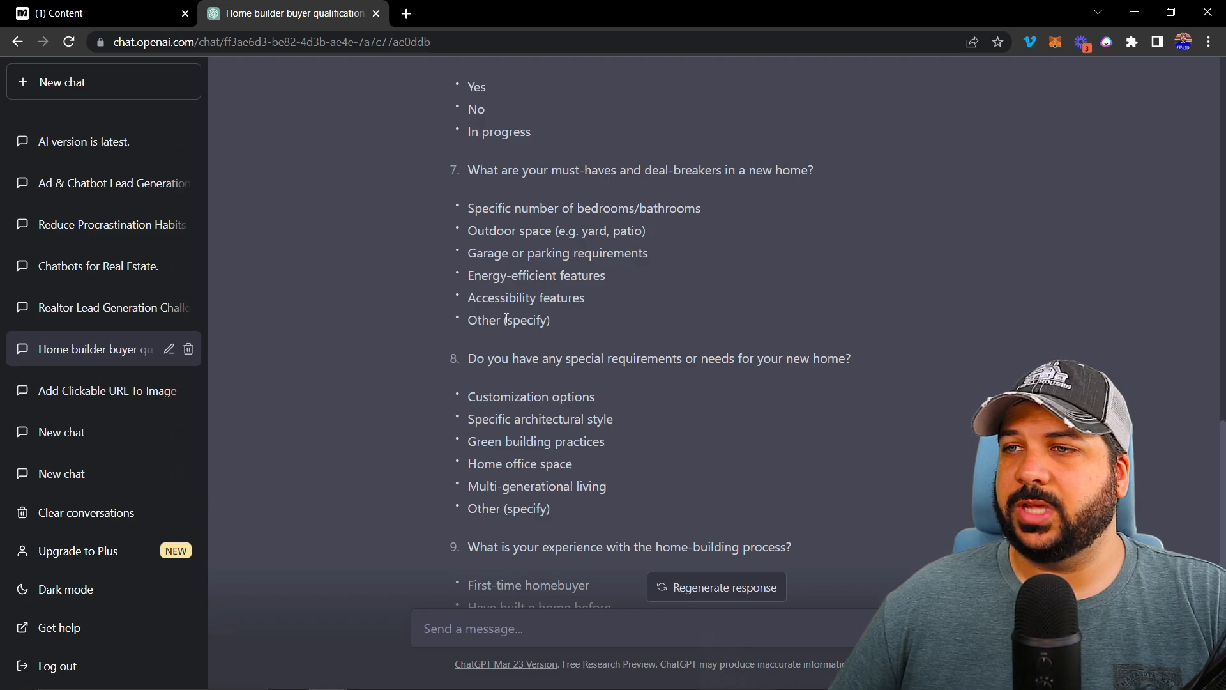
scroll(403, 336, down, 3)
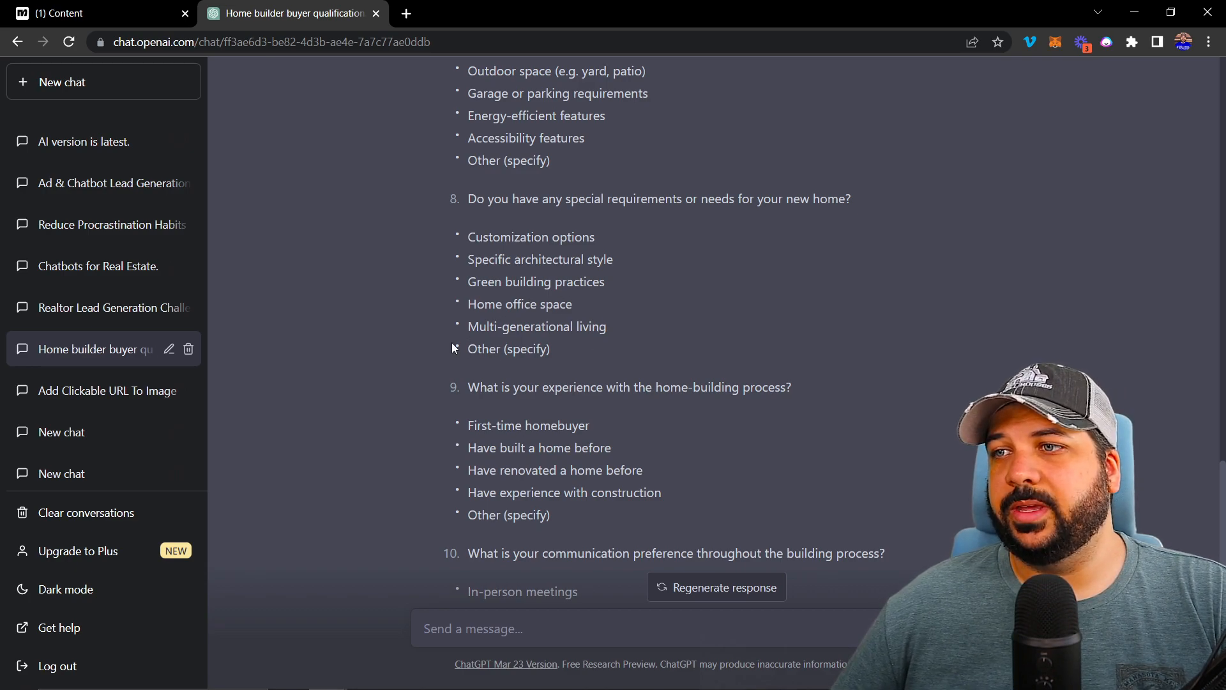
scroll(456, 348, down, 3)
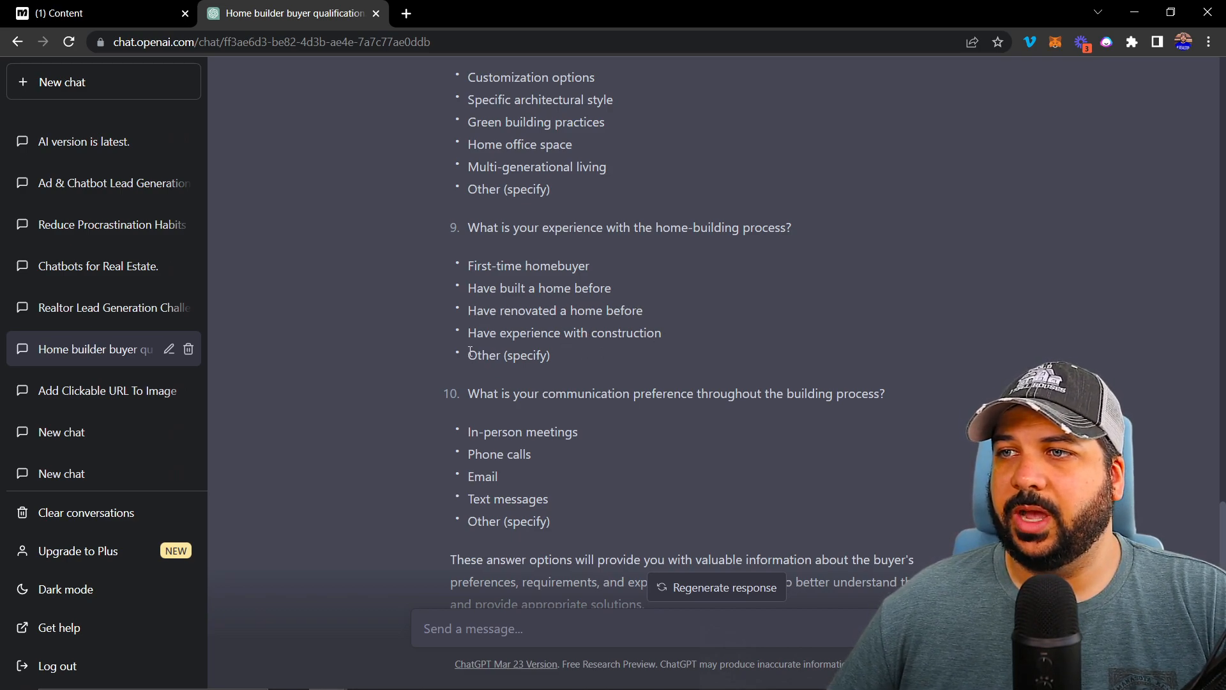
scroll(470, 351, down, 2)
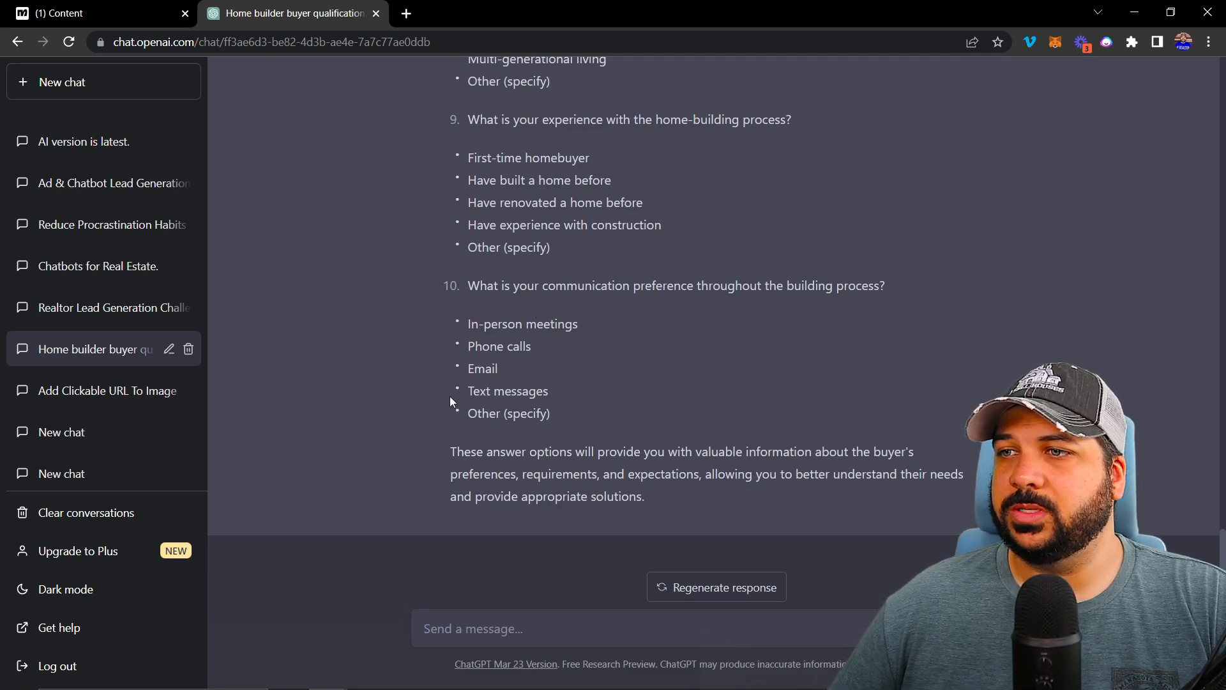
scroll(435, 270, up, 15)
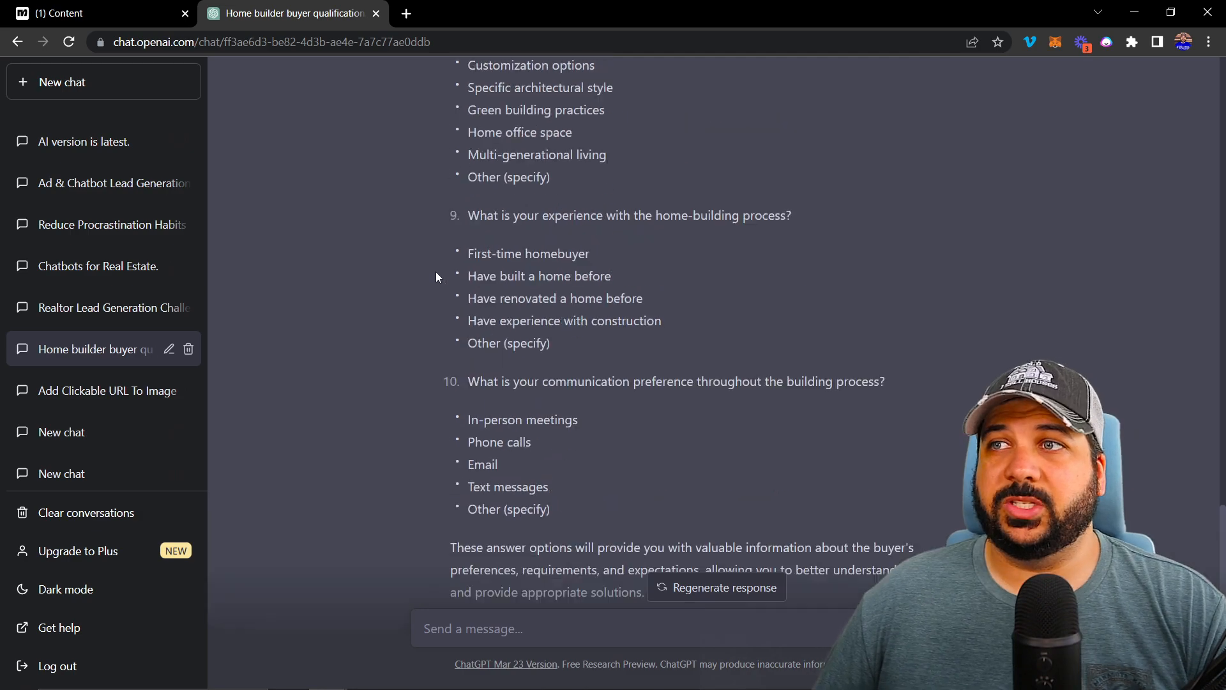
scroll(435, 265, up, 4)
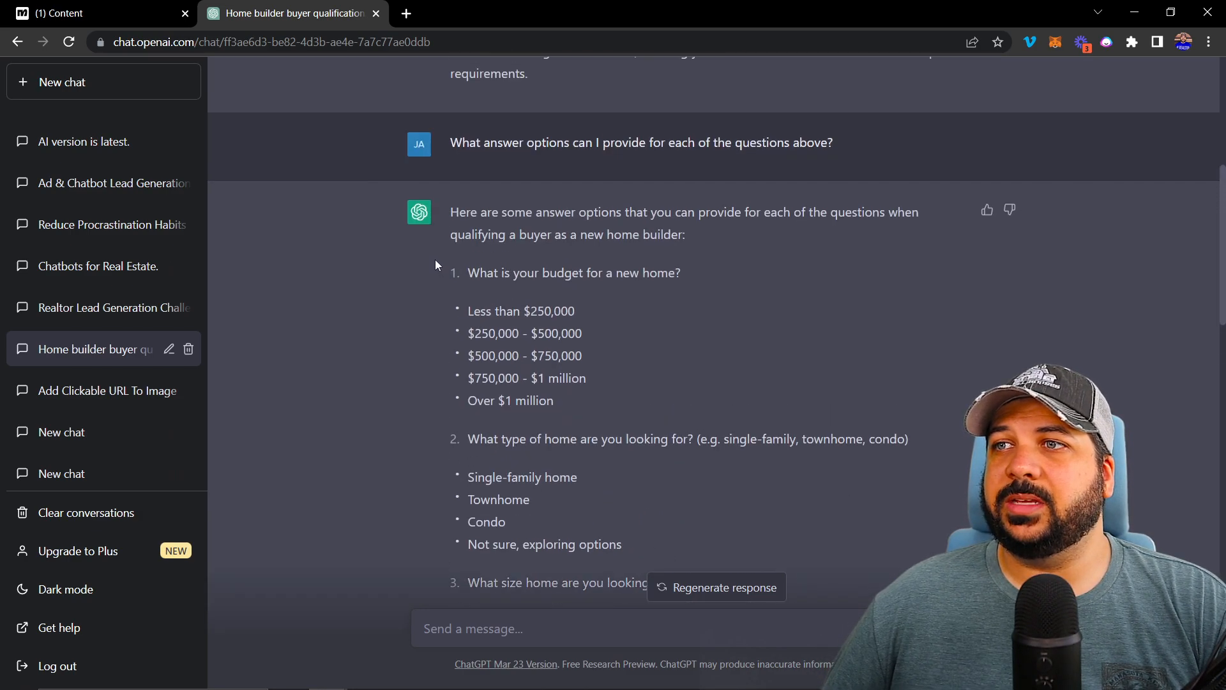
scroll(357, 263, down, 1)
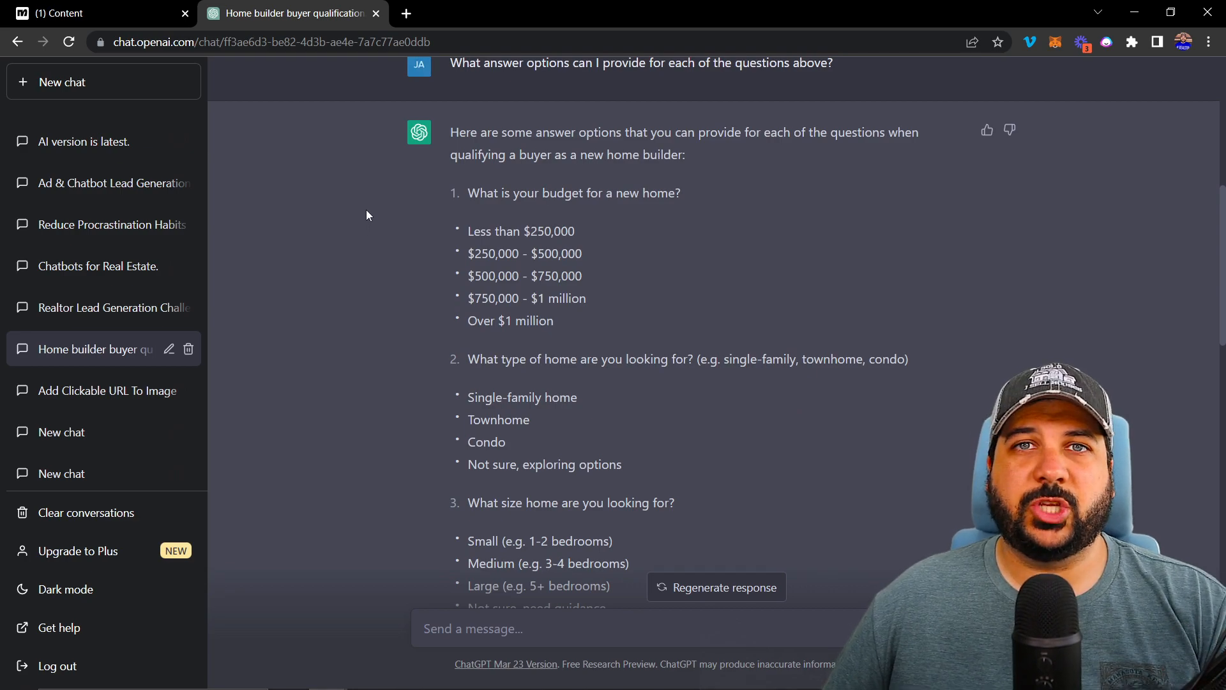
Switch to Manychat and create a new automation flow with a Messenger message as its first step
click(90, 12)
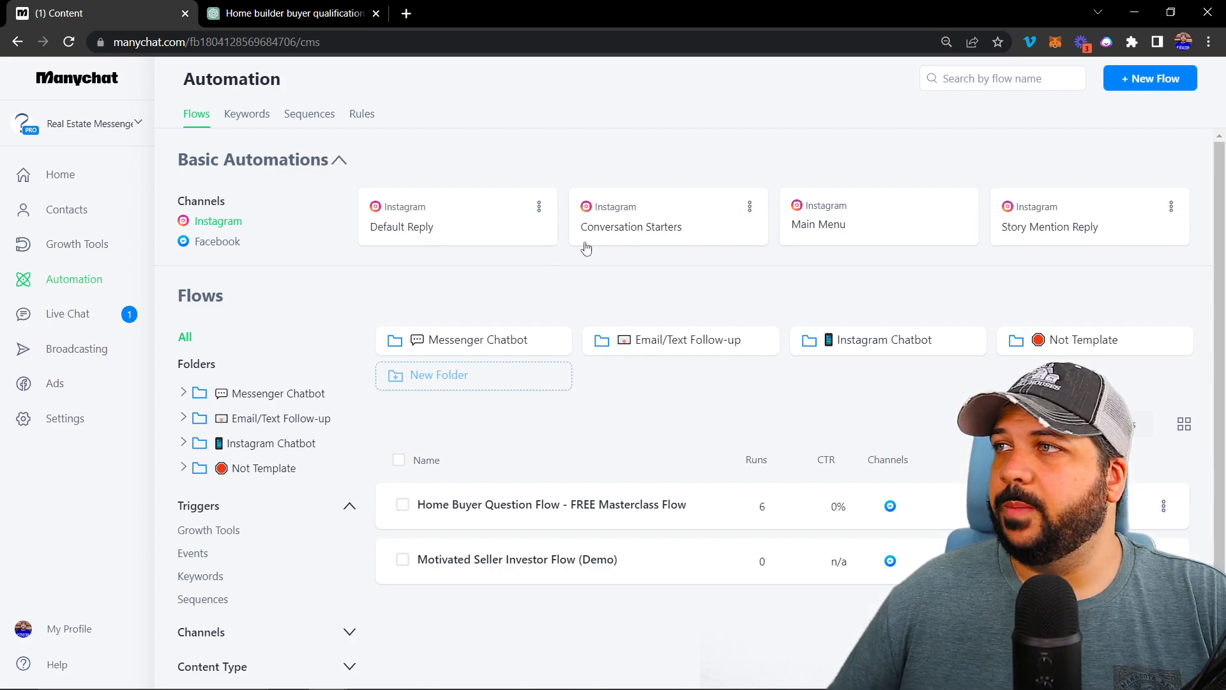
click(1148, 82)
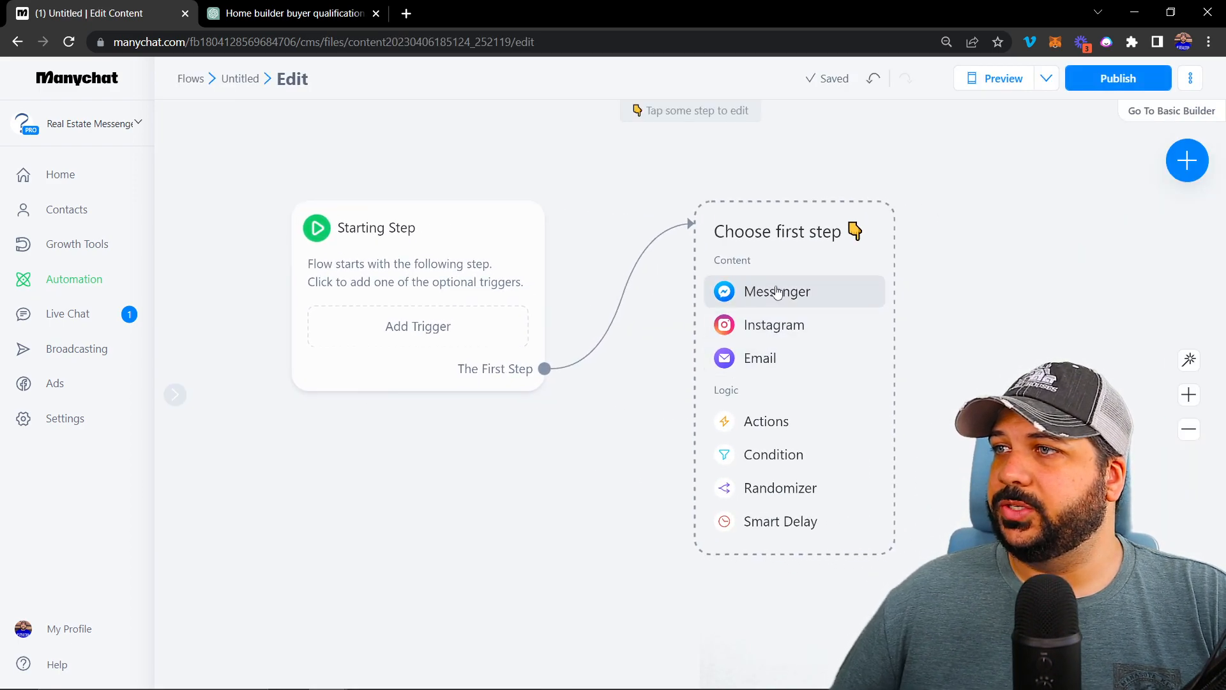
click(772, 291)
drag(807, 403, 703, 397)
scroll(703, 397, down, 2)
click(735, 306)
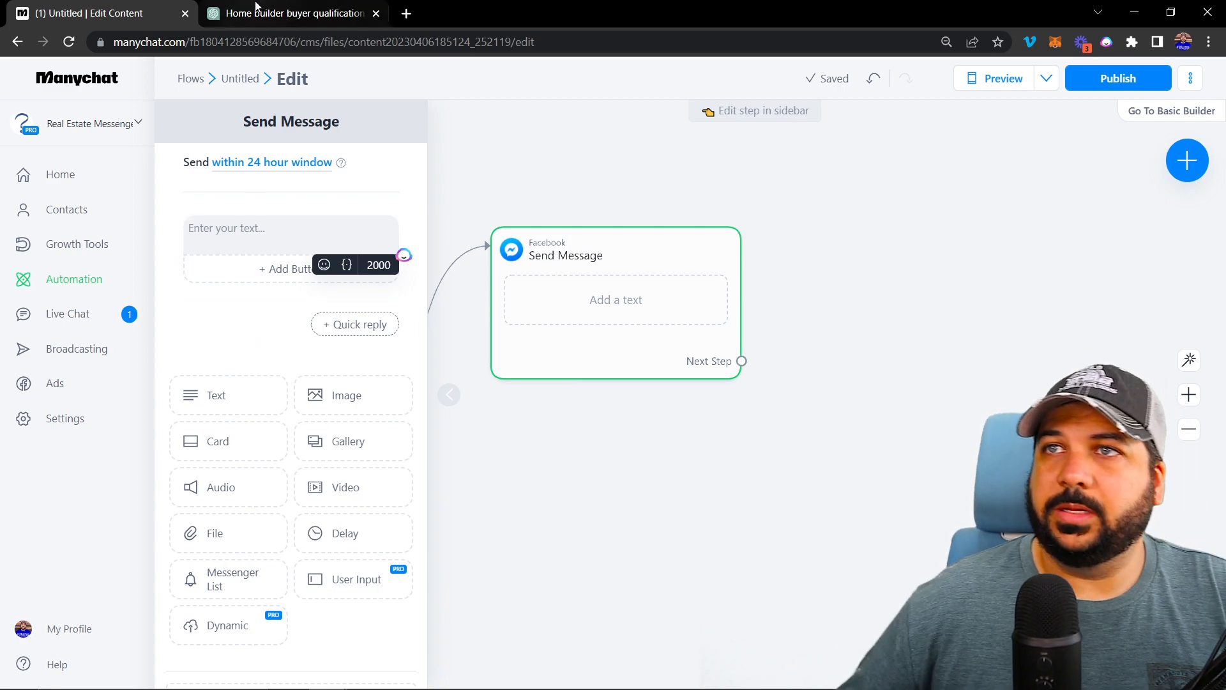
Set the message text to "Lets help you with your new home! Please answer a few questions for us."
click(291, 13)
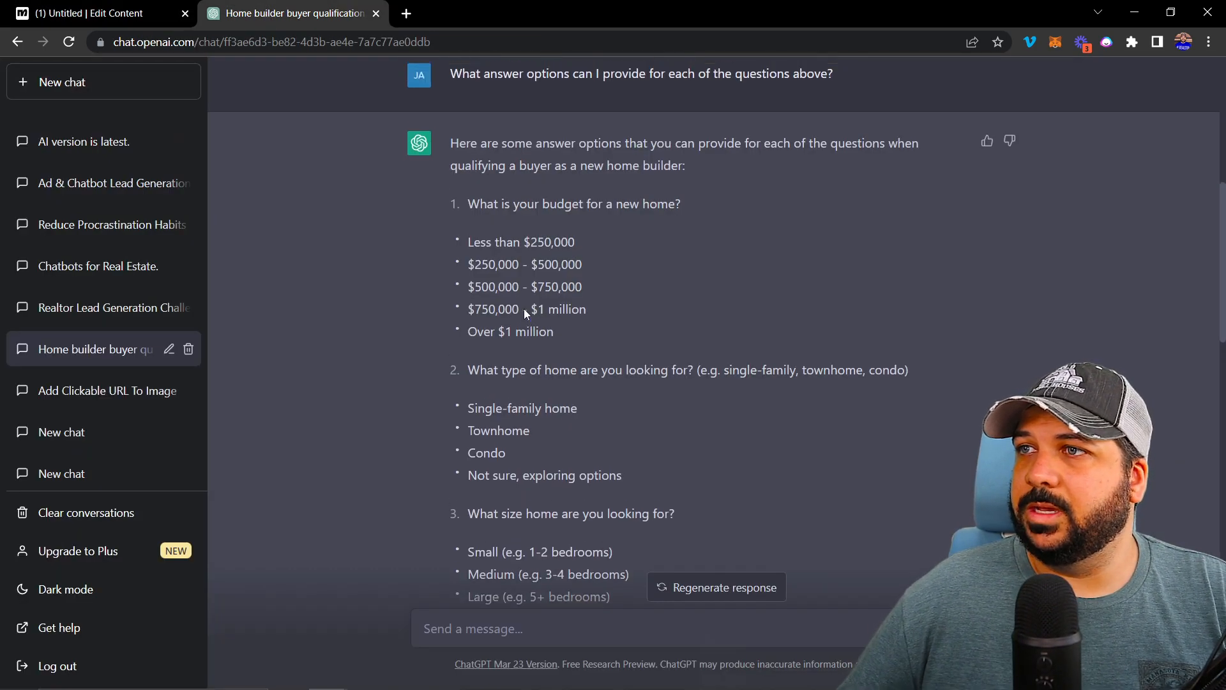
scroll(524, 310, up, 1)
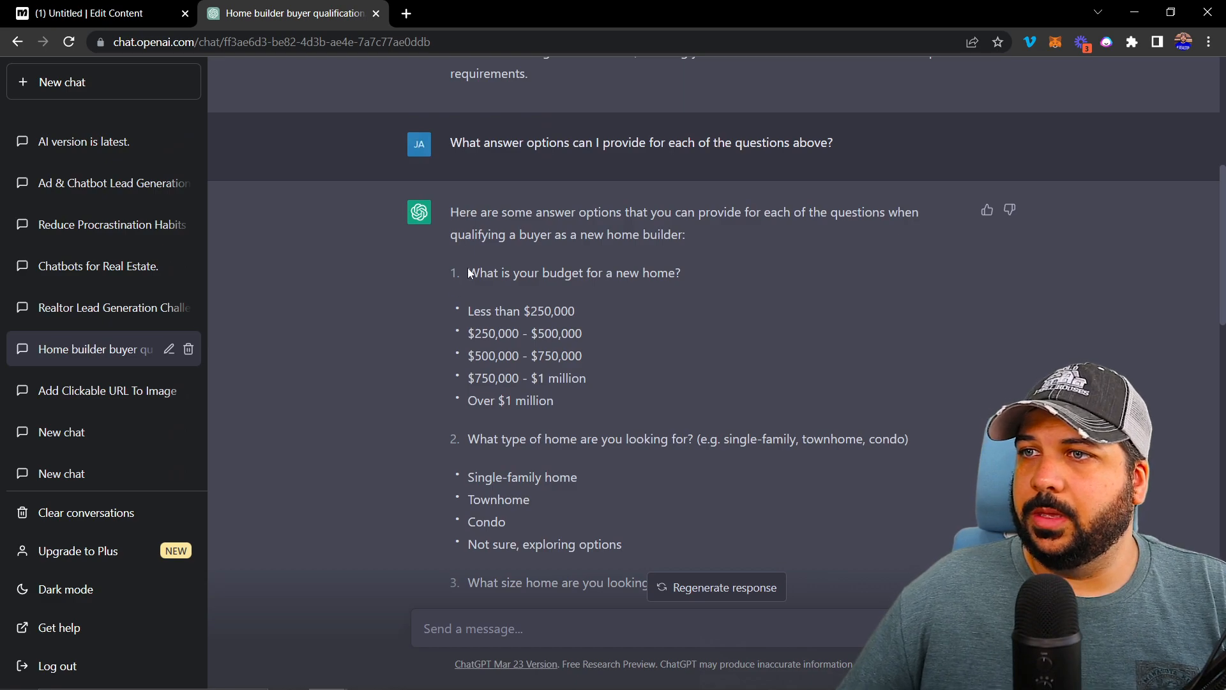
click(107, 19)
click(268, 246)
text(Lets help you)
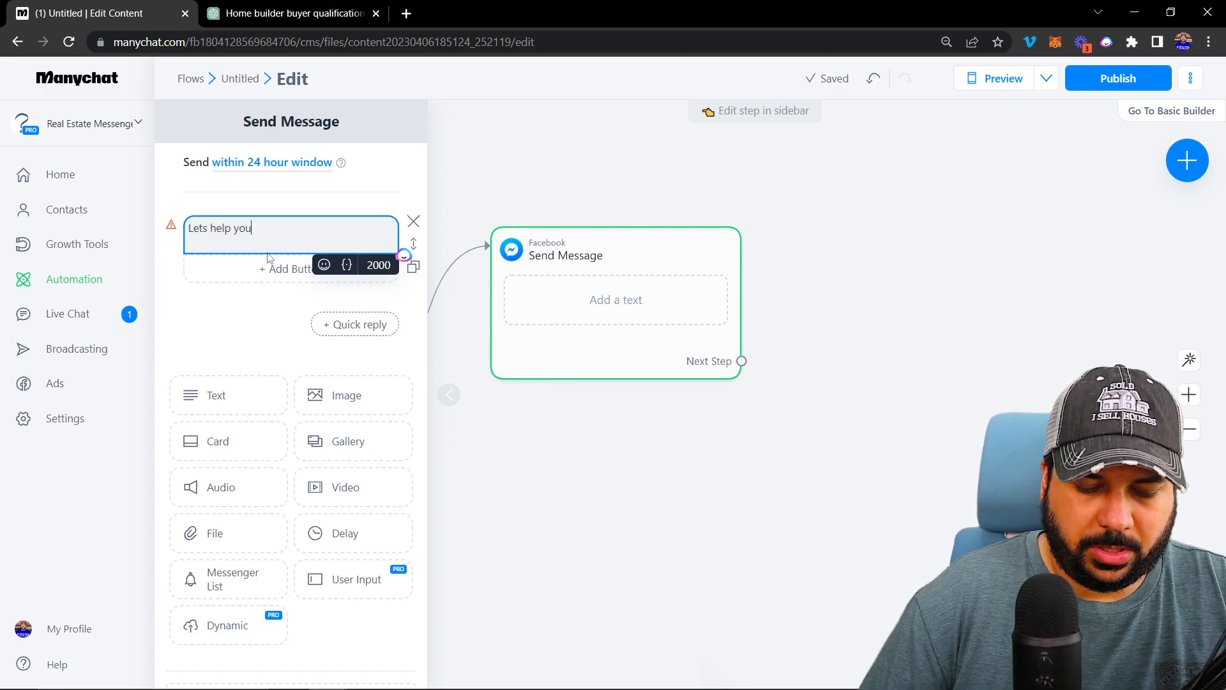
text( with your new home)
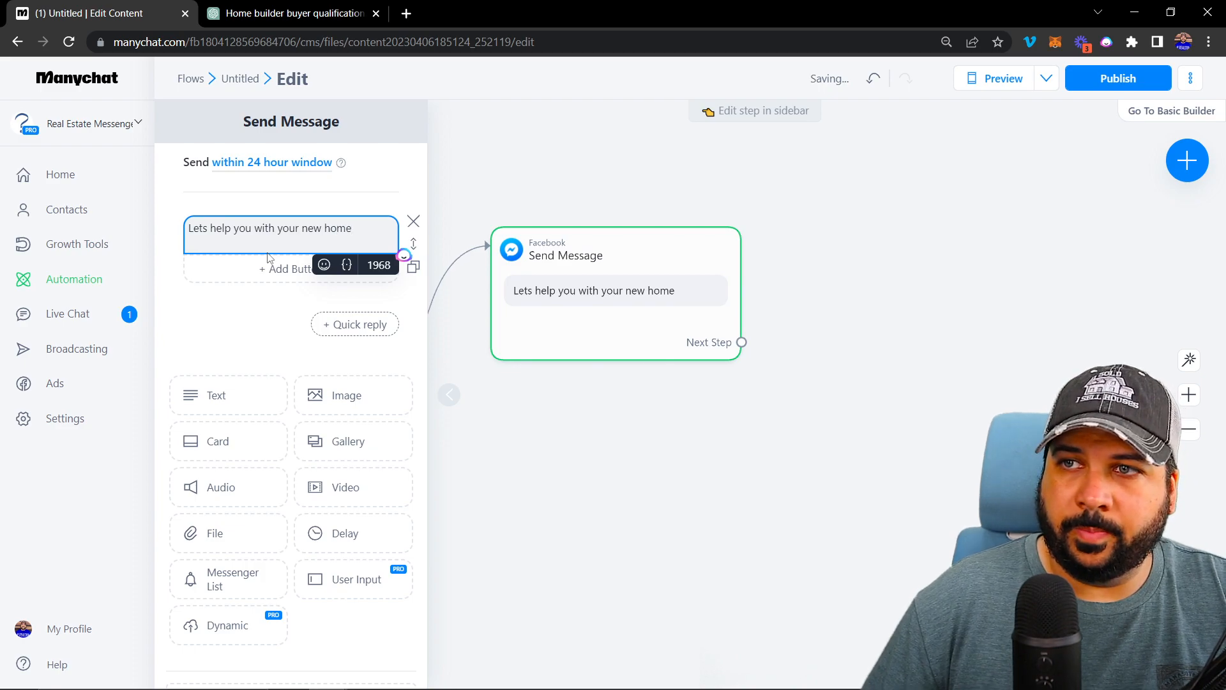
text(! Please answer a few )
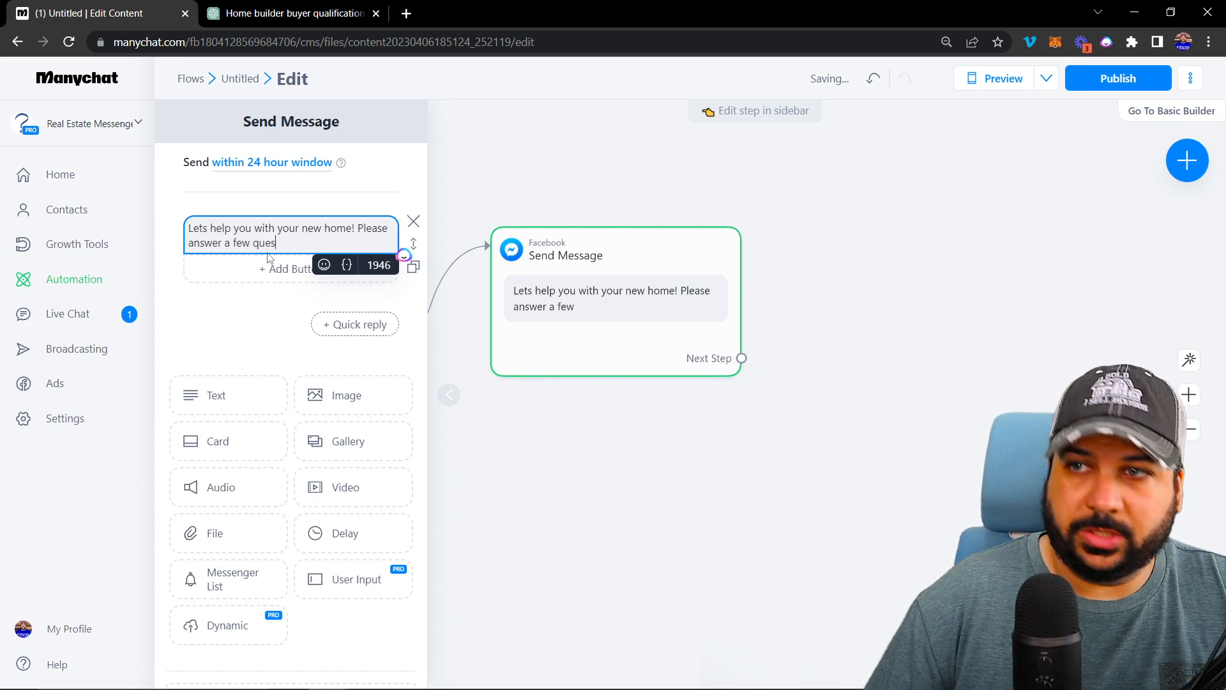
text(quesiotn)
key(BackSpace)
key(BackSpace)
key(BackSpace)
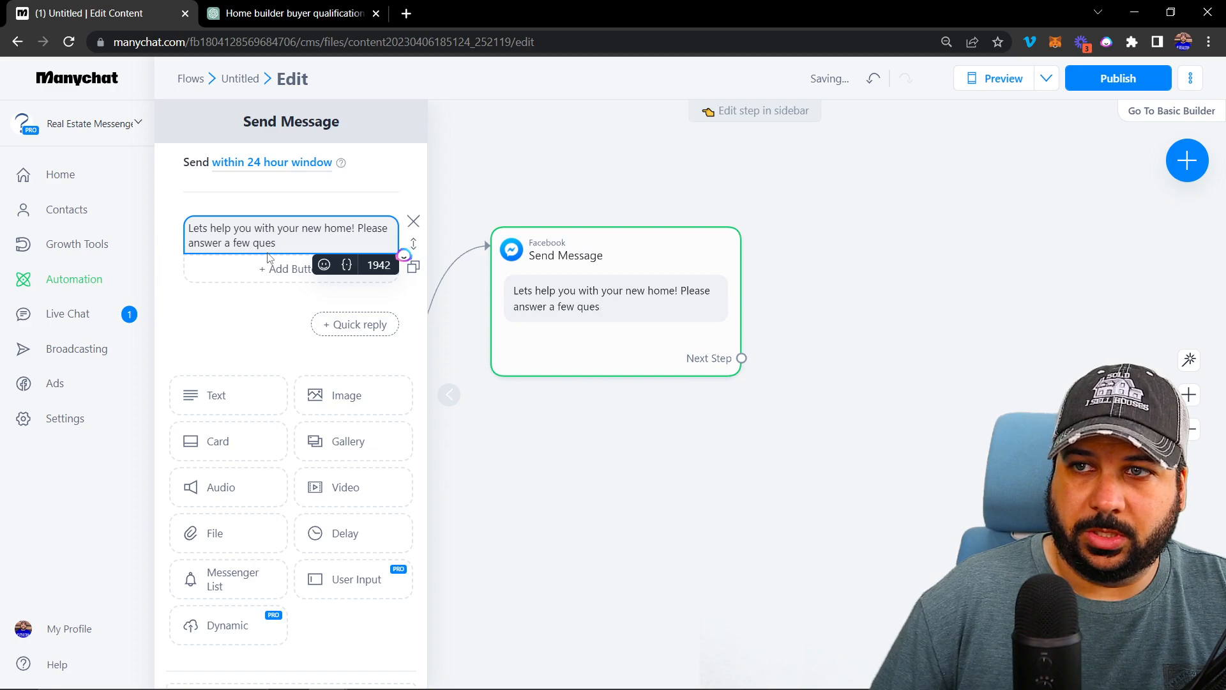
text(tions for us.)
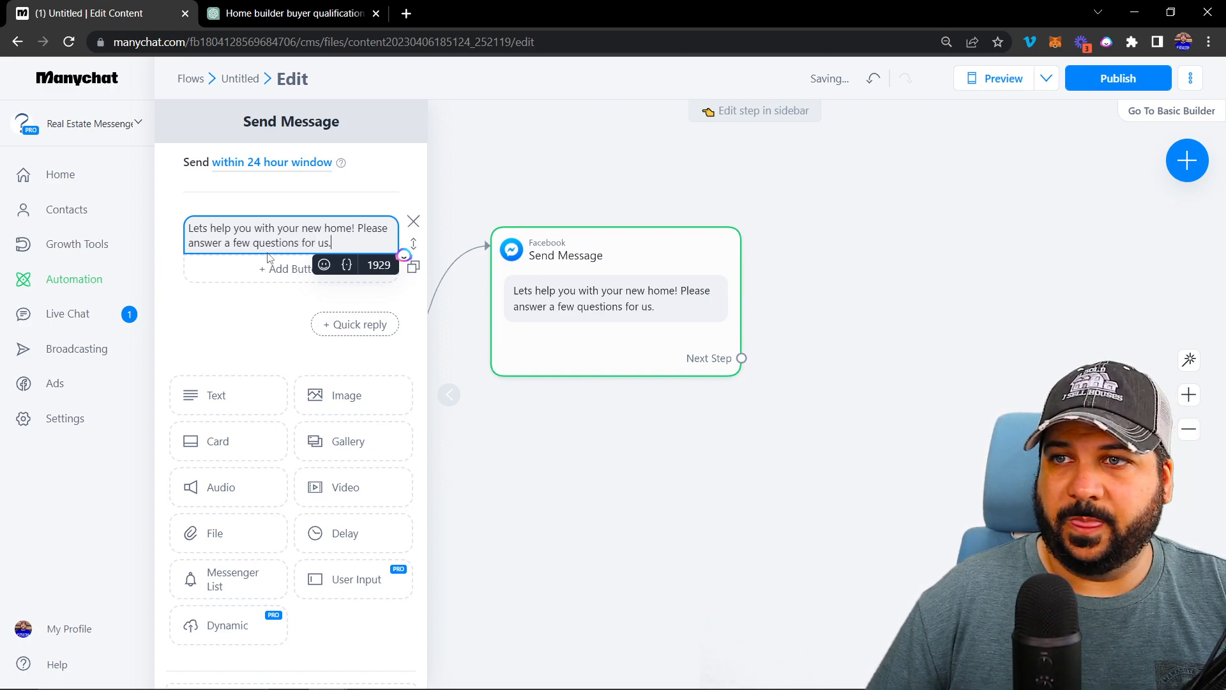
Add a button titled "Get Started." to the welcome message
click(283, 267)
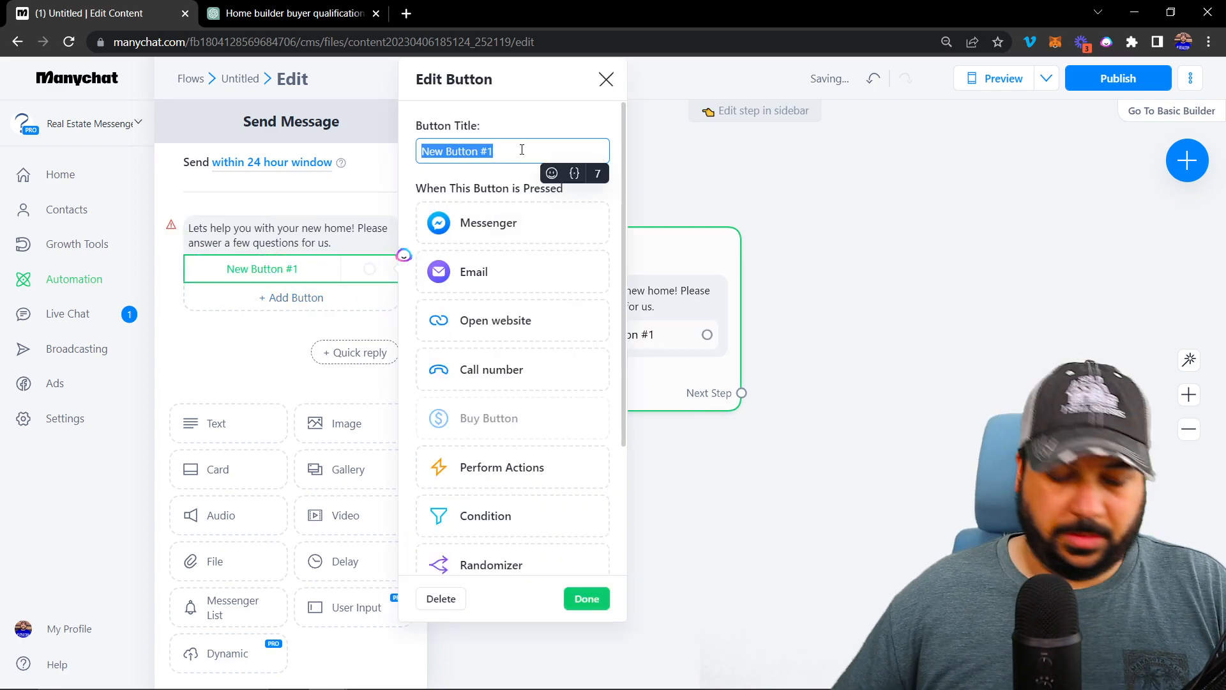
text(Get Start)
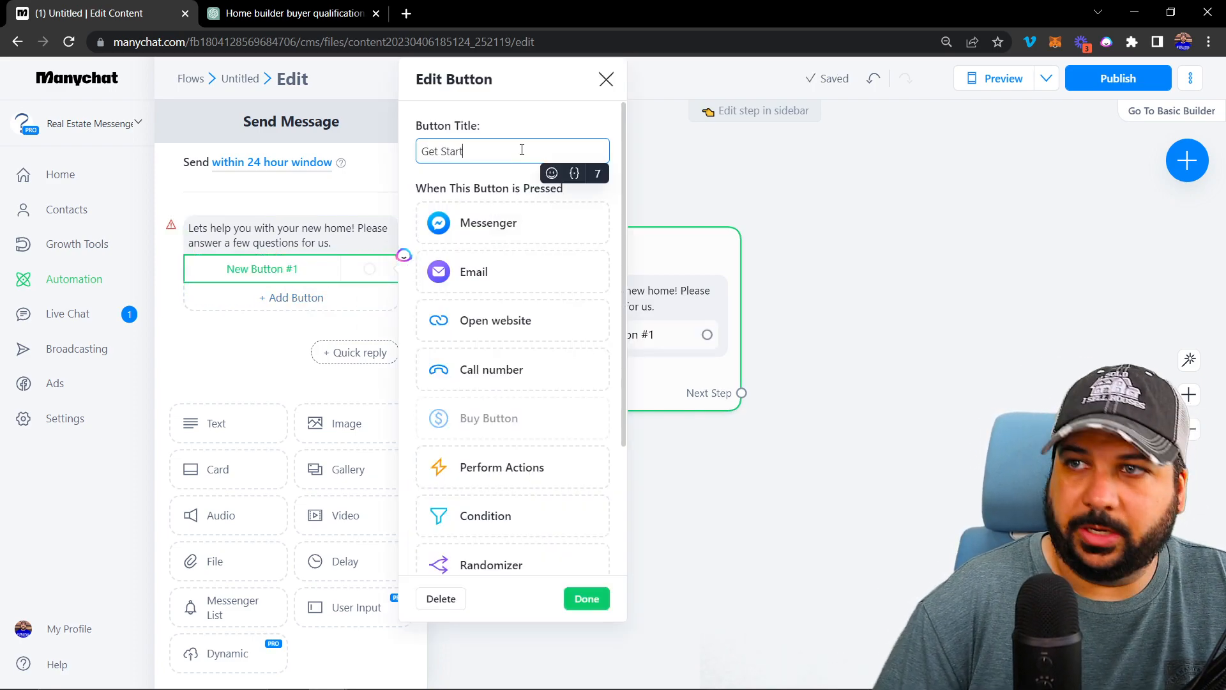
text(er)
key(BackSpace)
text(d.)
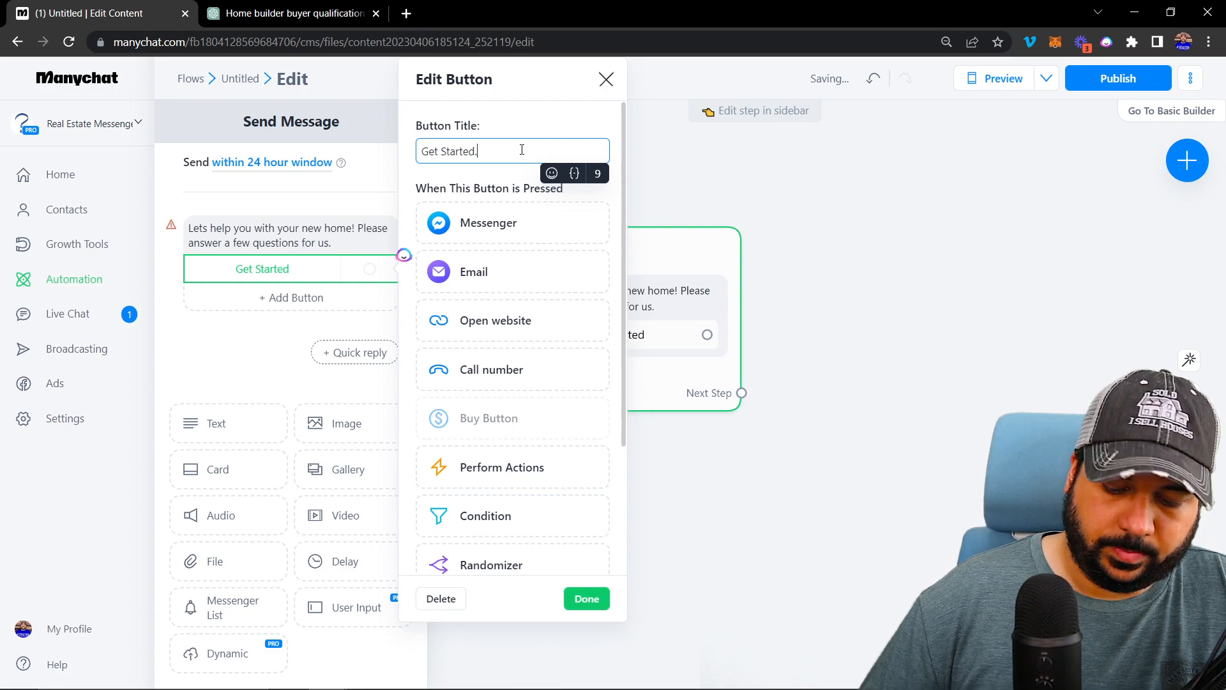
click(343, 244)
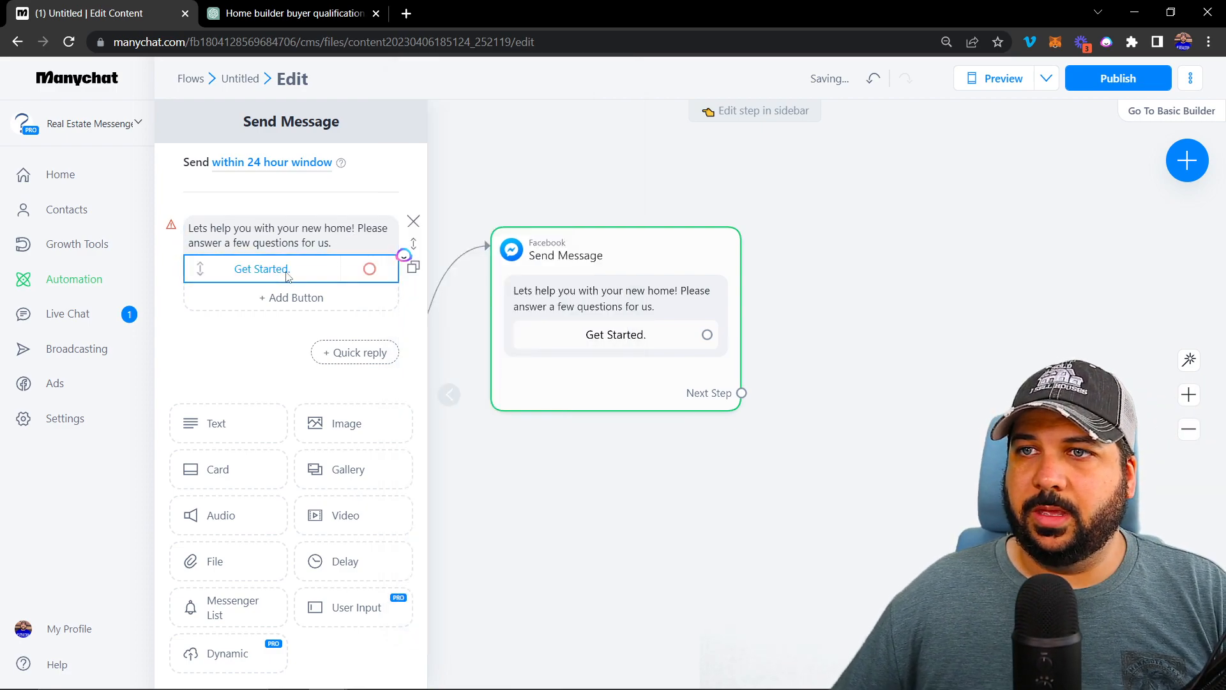
Append the sentence Click "Get Started" to the end of the welcome message text
click(351, 239)
text(C)
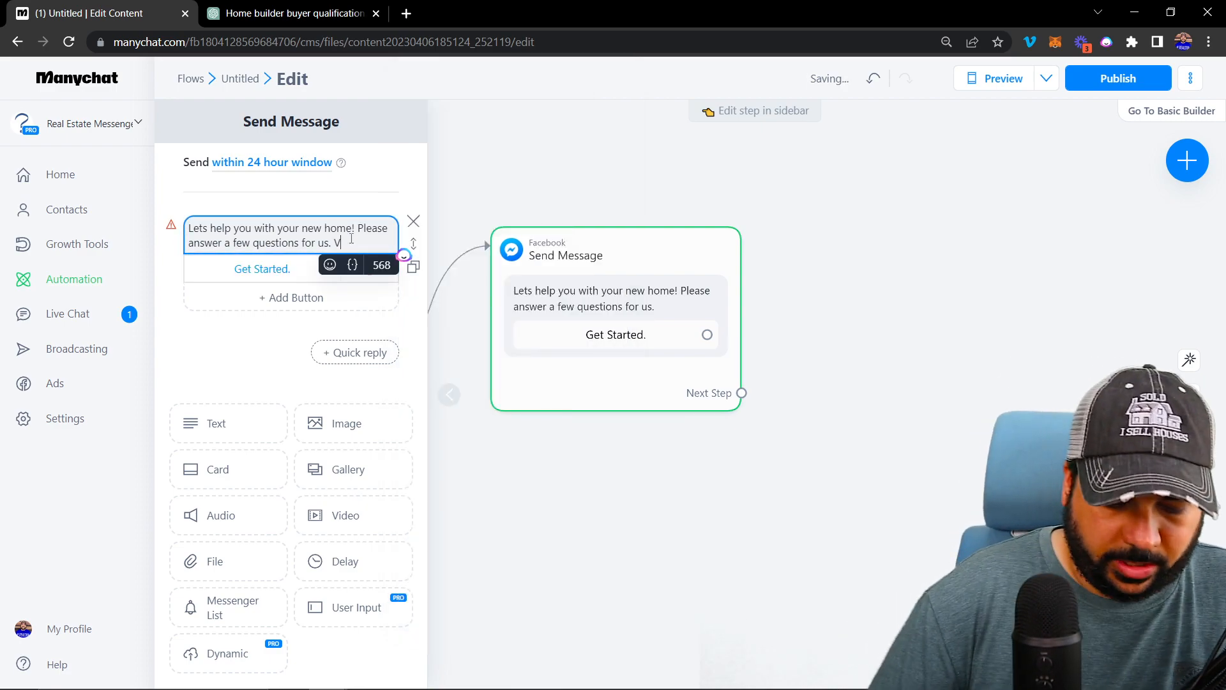
text(lick)
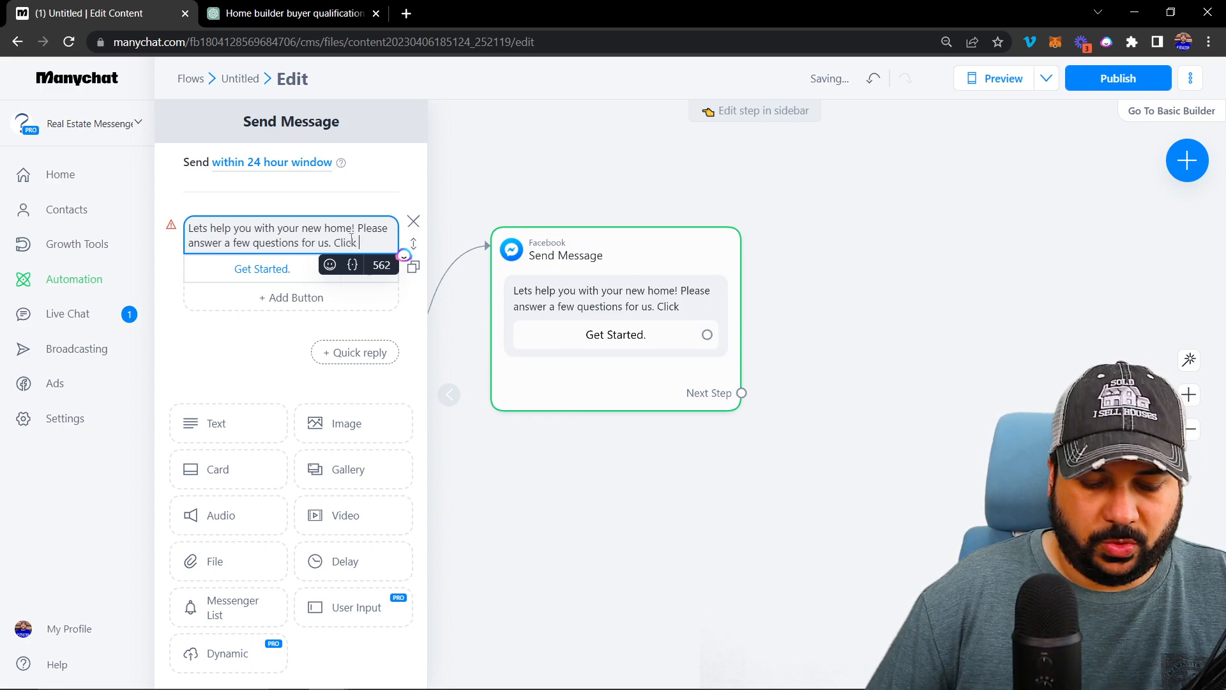
text( "Get Sta)
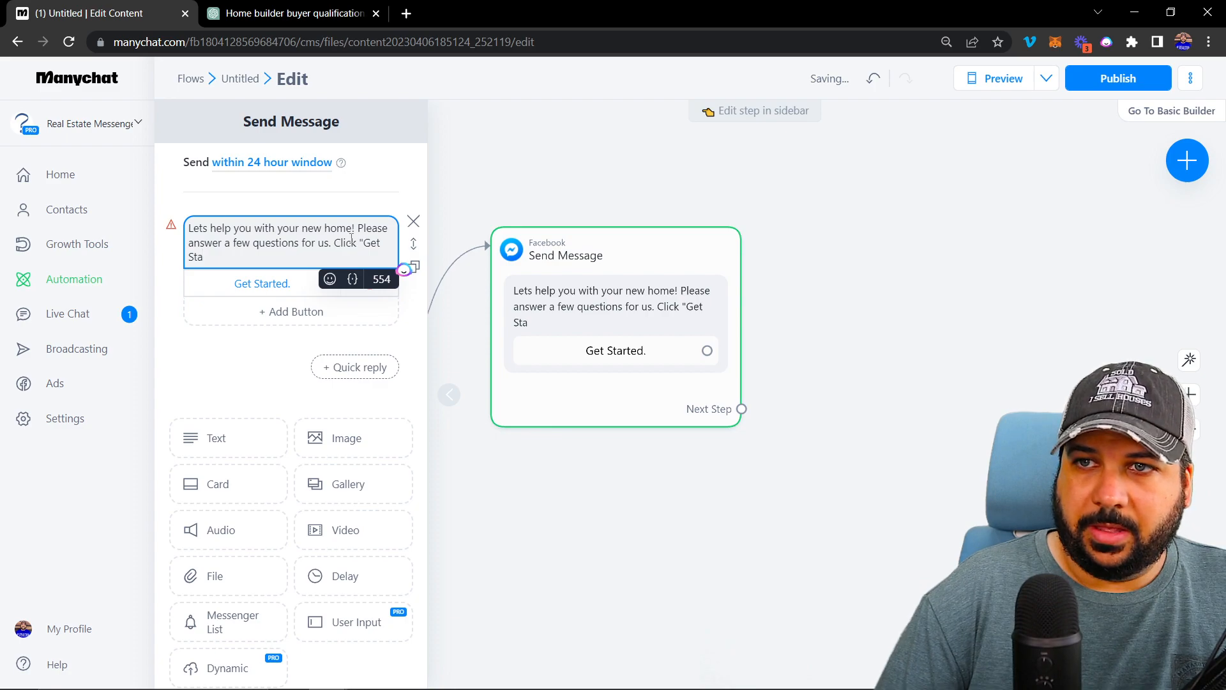
text(rted)
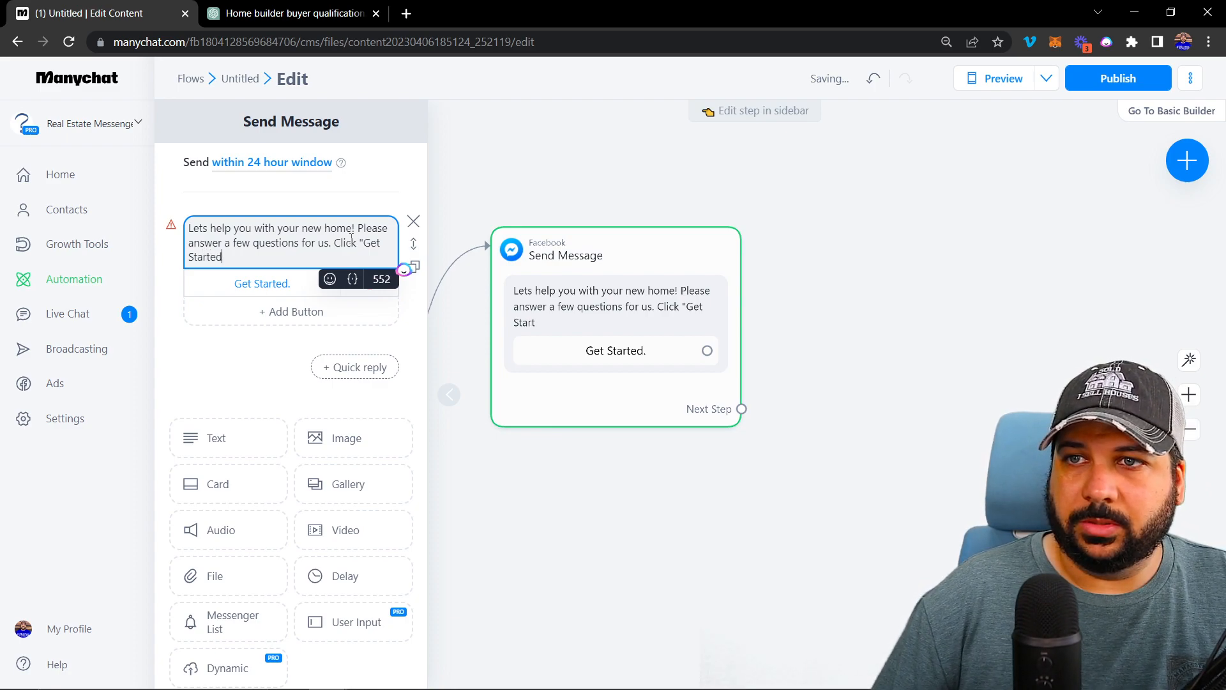
text(")
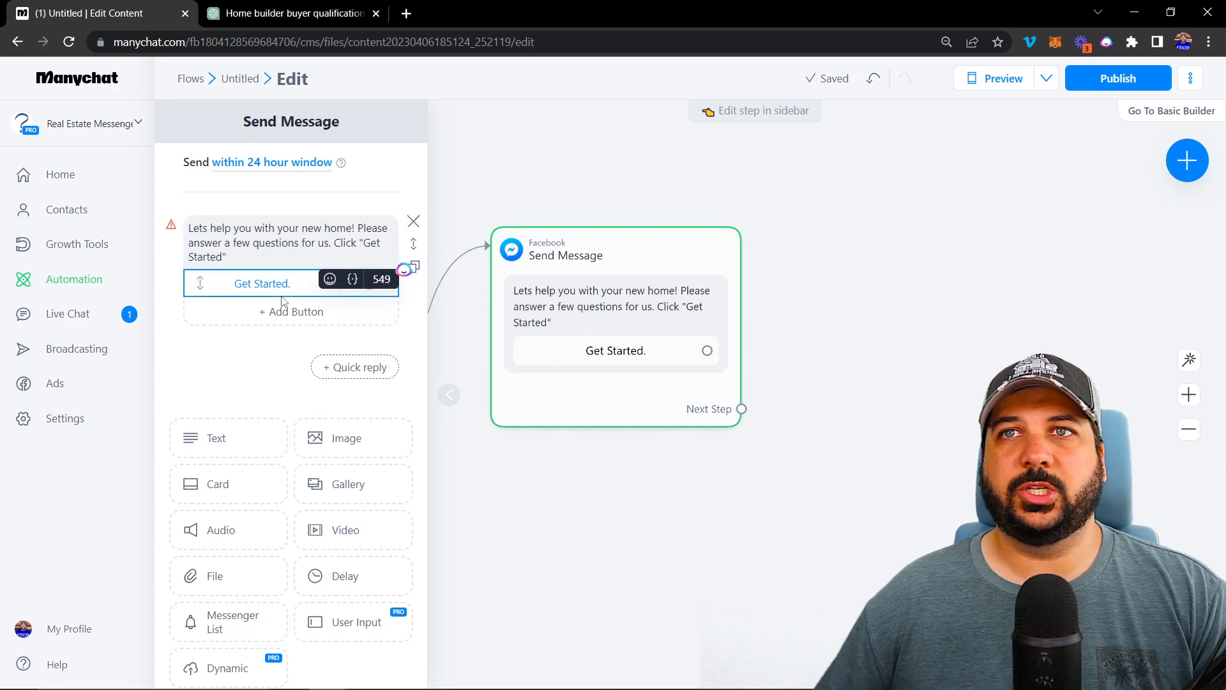
Connect the welcome message's "Get Started." button to a new Messenger message step
drag(816, 352, 796, 365)
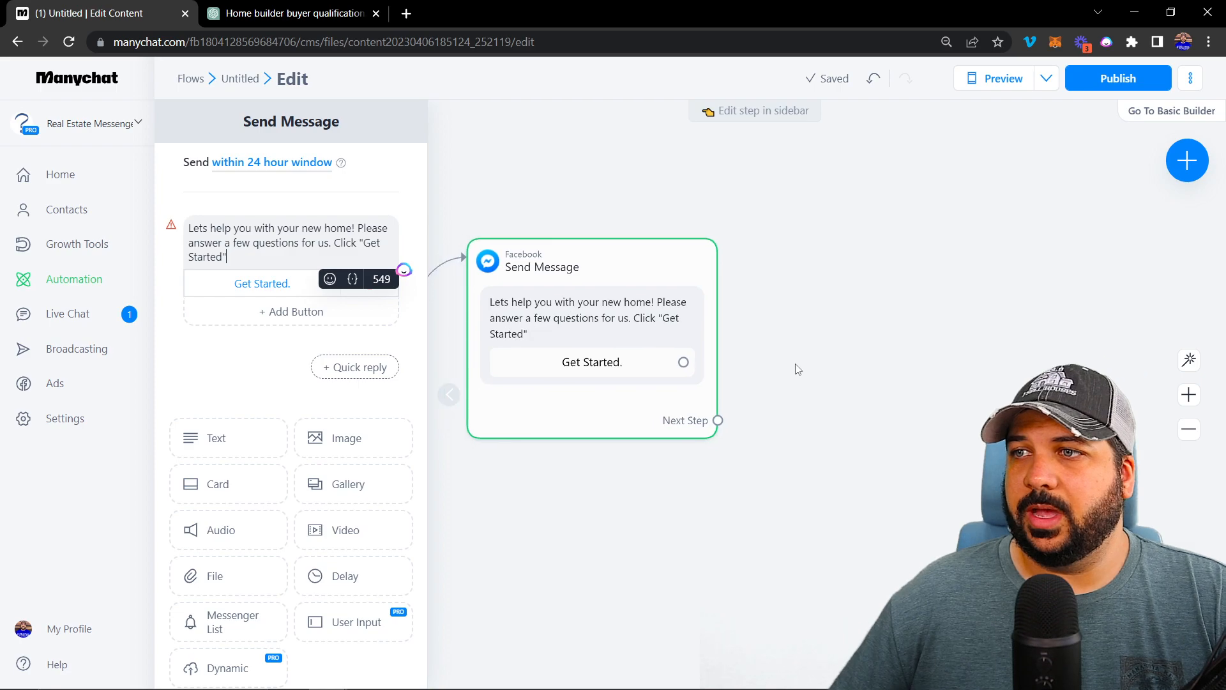
drag(684, 363, 824, 258)
click(870, 262)
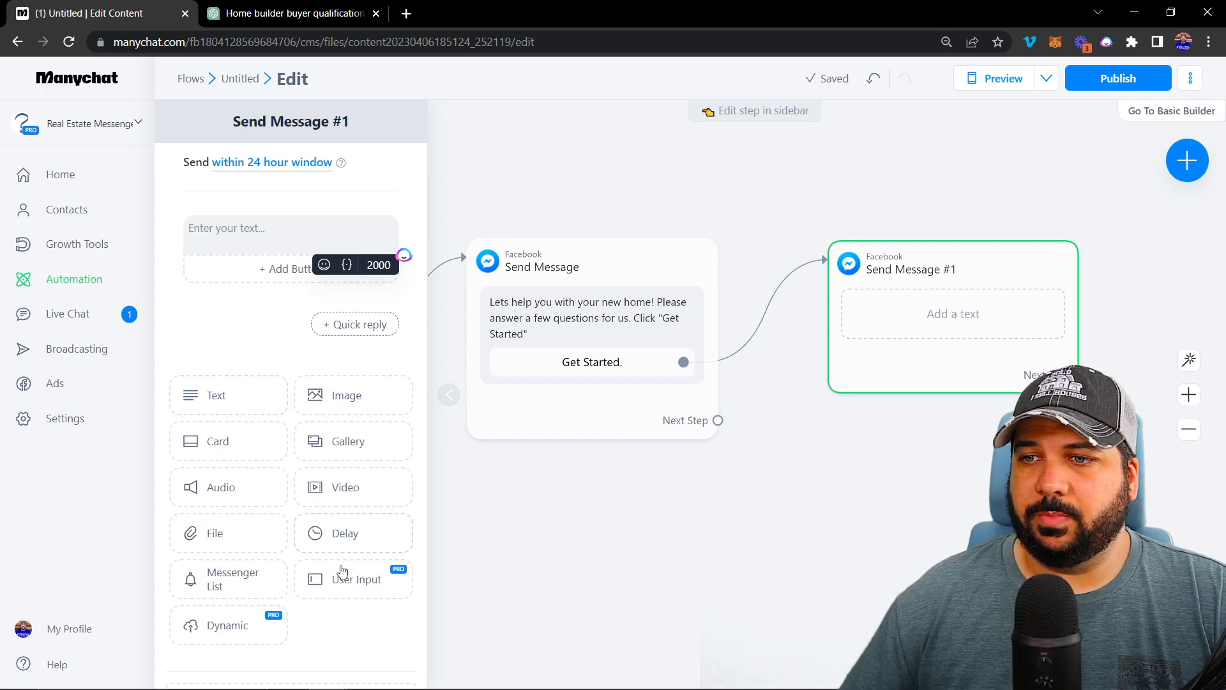
Add a User Input block to the new message and remove its empty text block
click(354, 582)
mouse_move(408, 230)
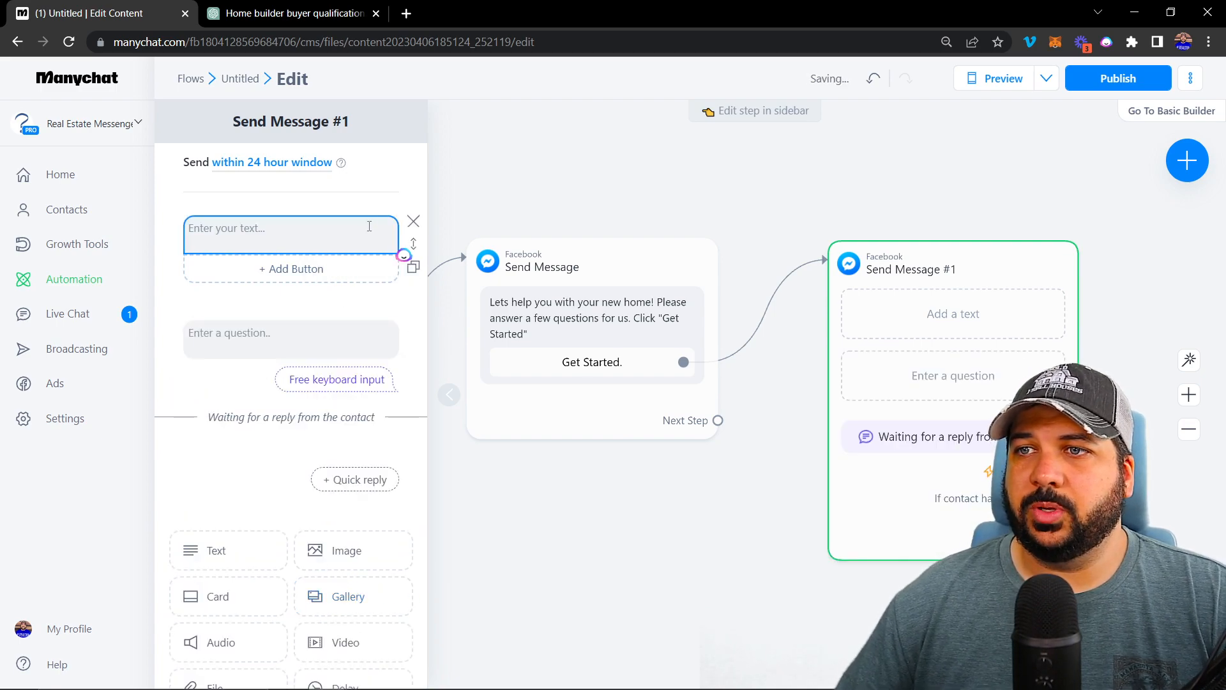
click(413, 221)
click(228, 244)
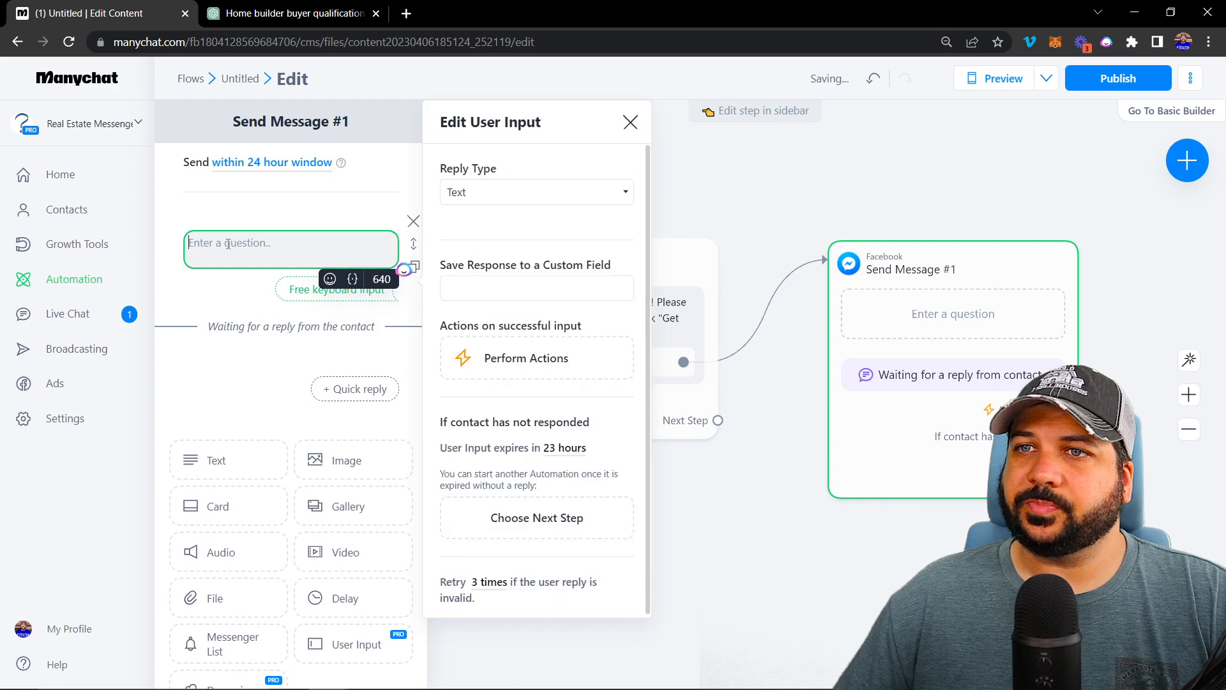
click(249, 211)
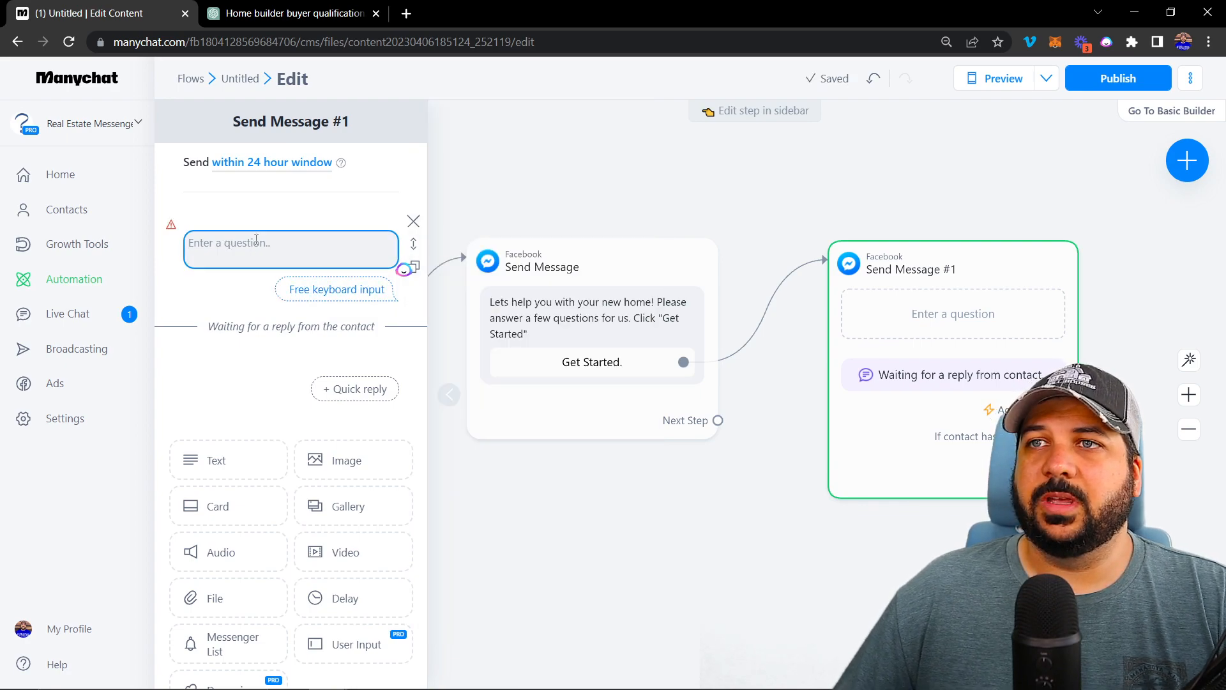
Copy "What is your budget for a new home?" from ChatGPT into the User Input question in Manychat, without a trailing line break
click(247, 14)
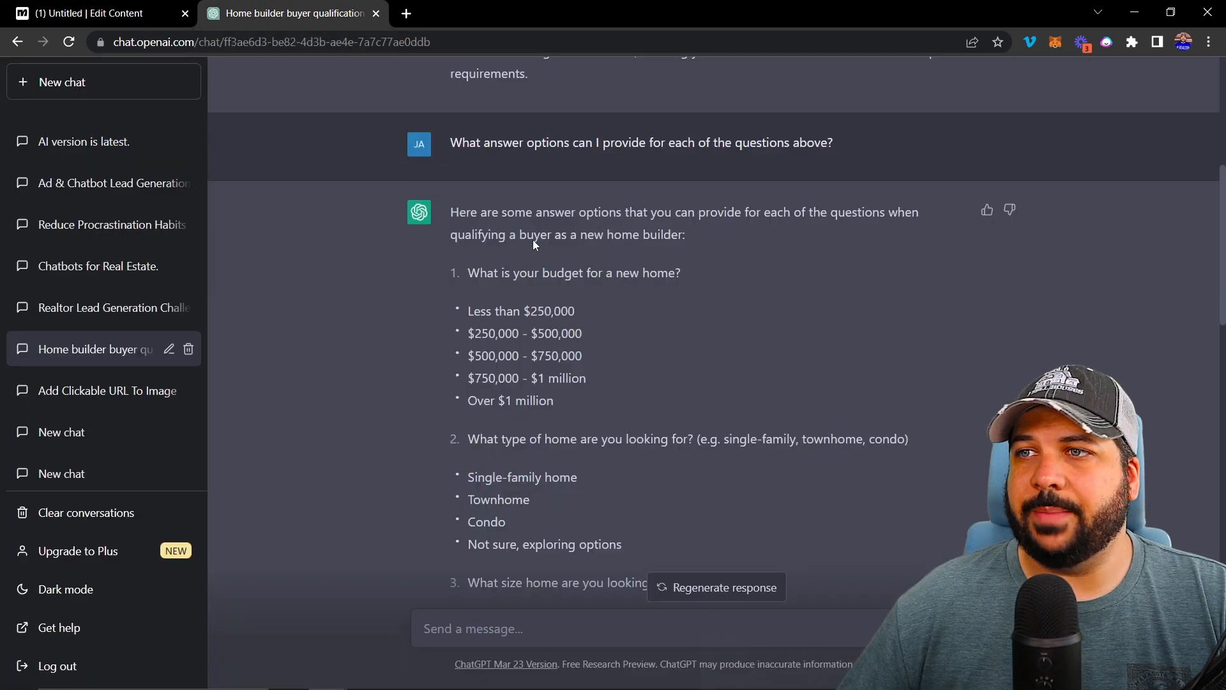
triple_click(564, 273)
right_click(565, 273)
click(594, 279)
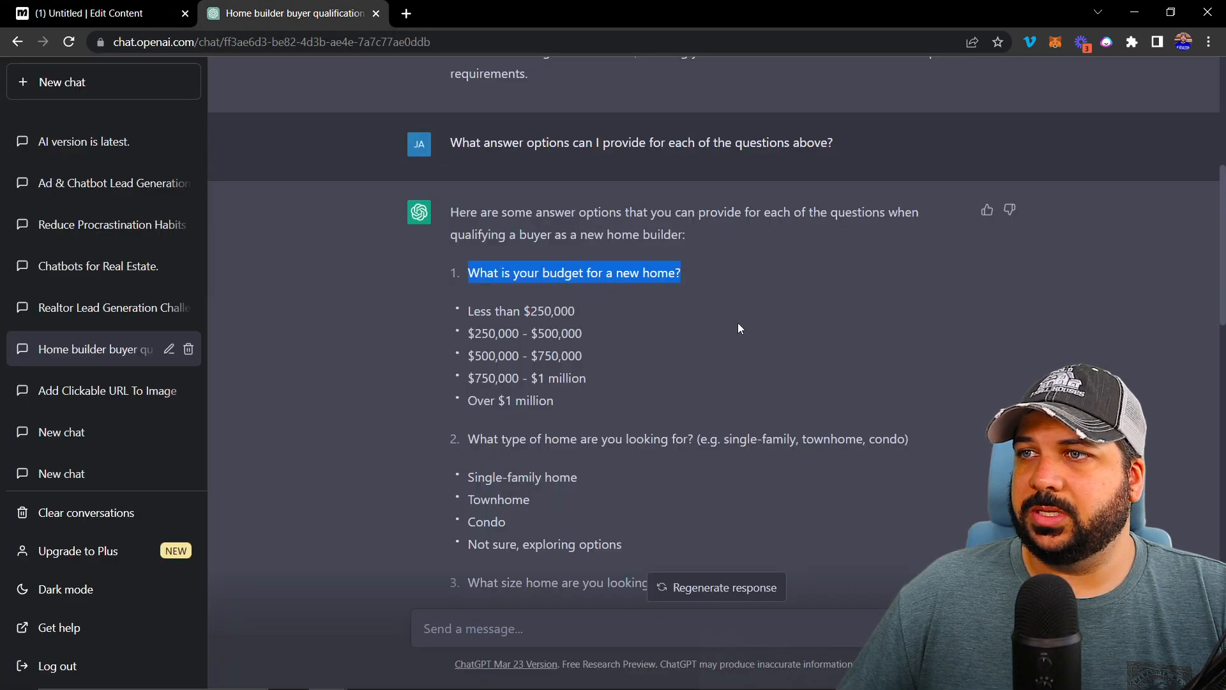
click(127, 13)
click(255, 247)
right_click(235, 240)
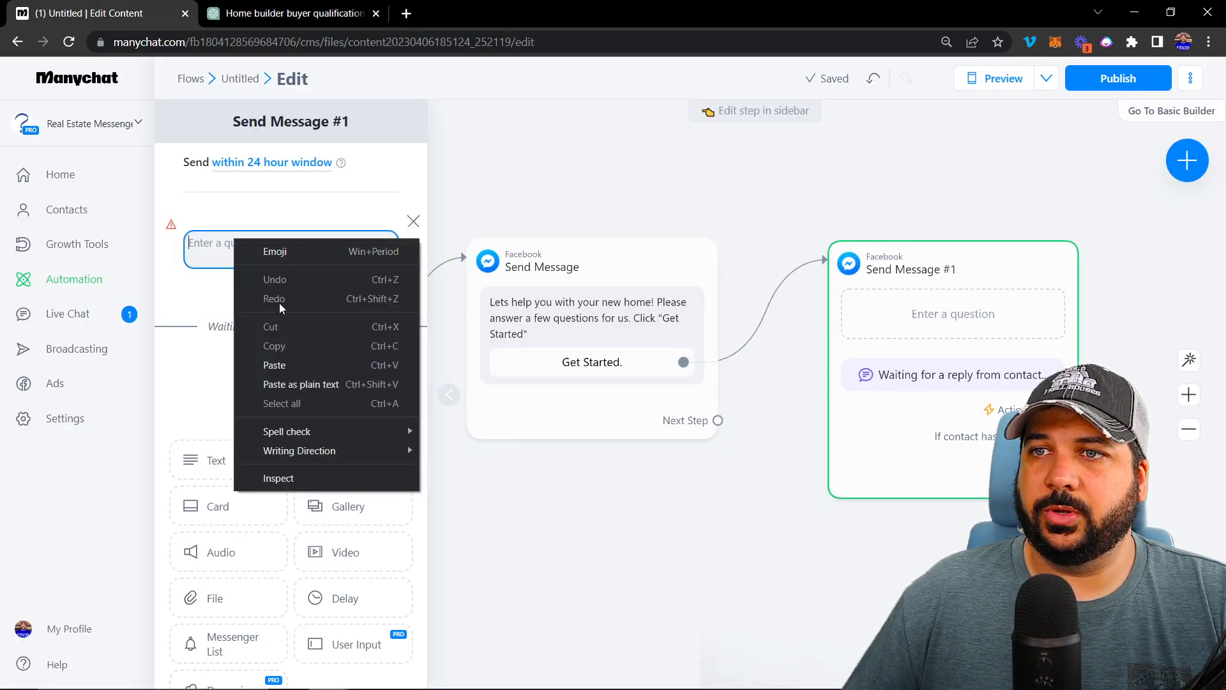
click(276, 365)
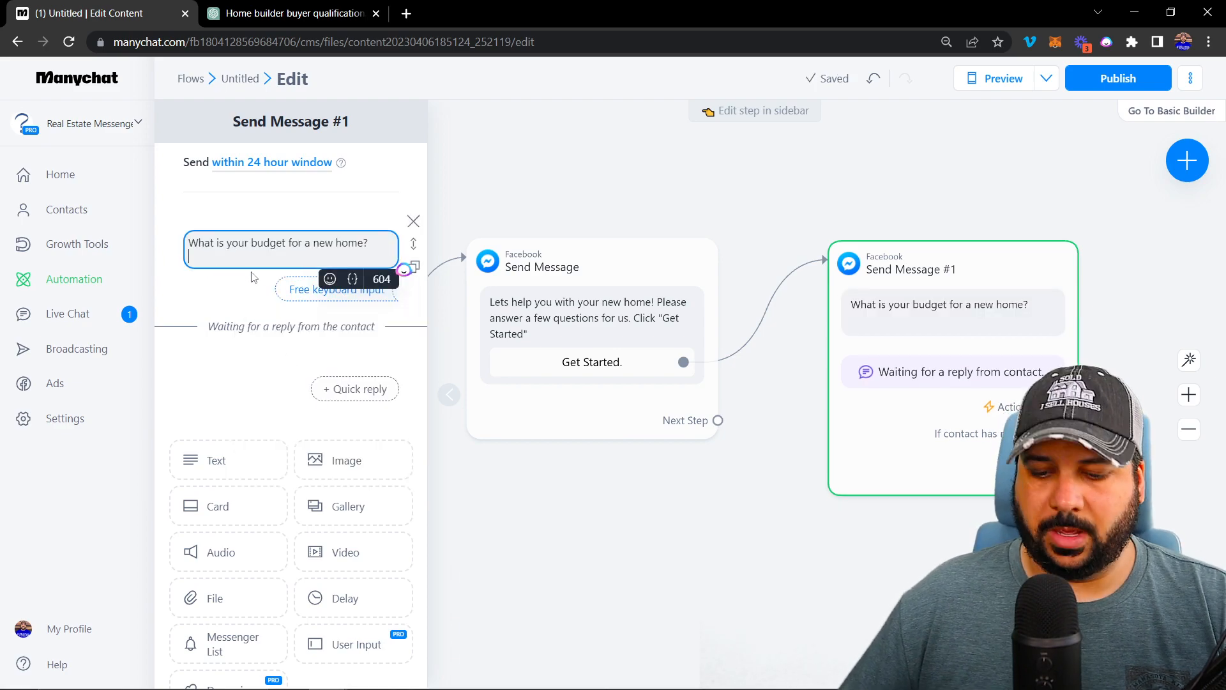
key(BackSpace)
Set the budget question's reply type to Multiple Choice
click(288, 288)
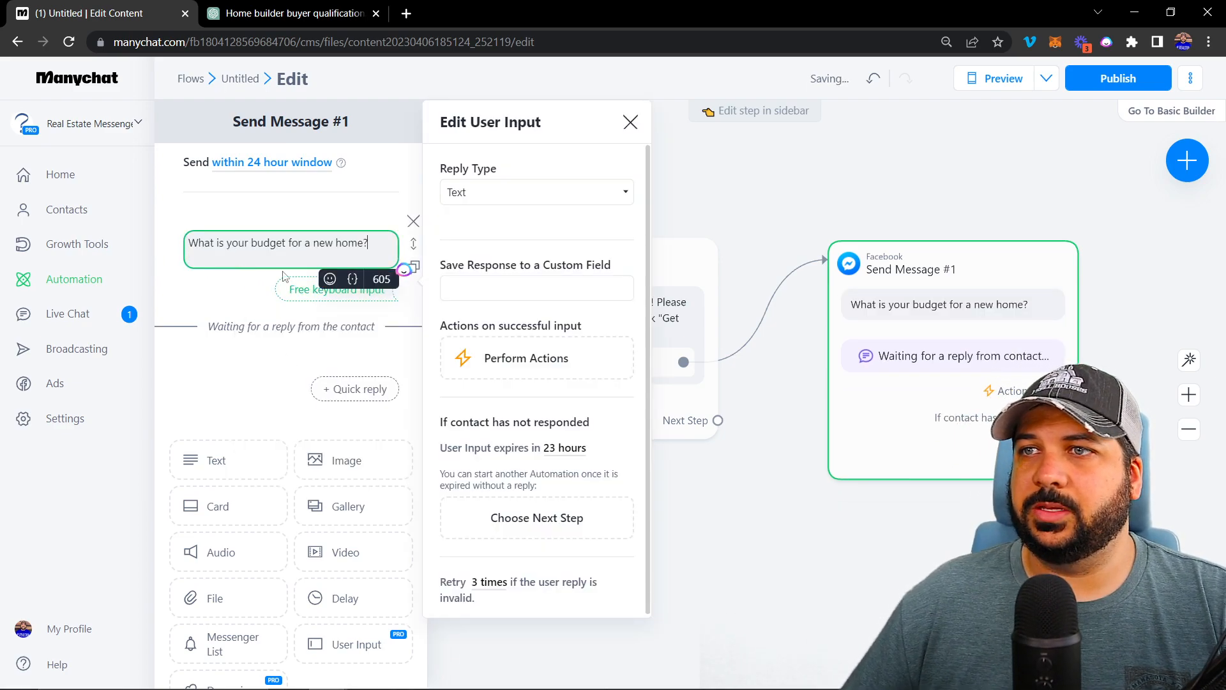
click(505, 192)
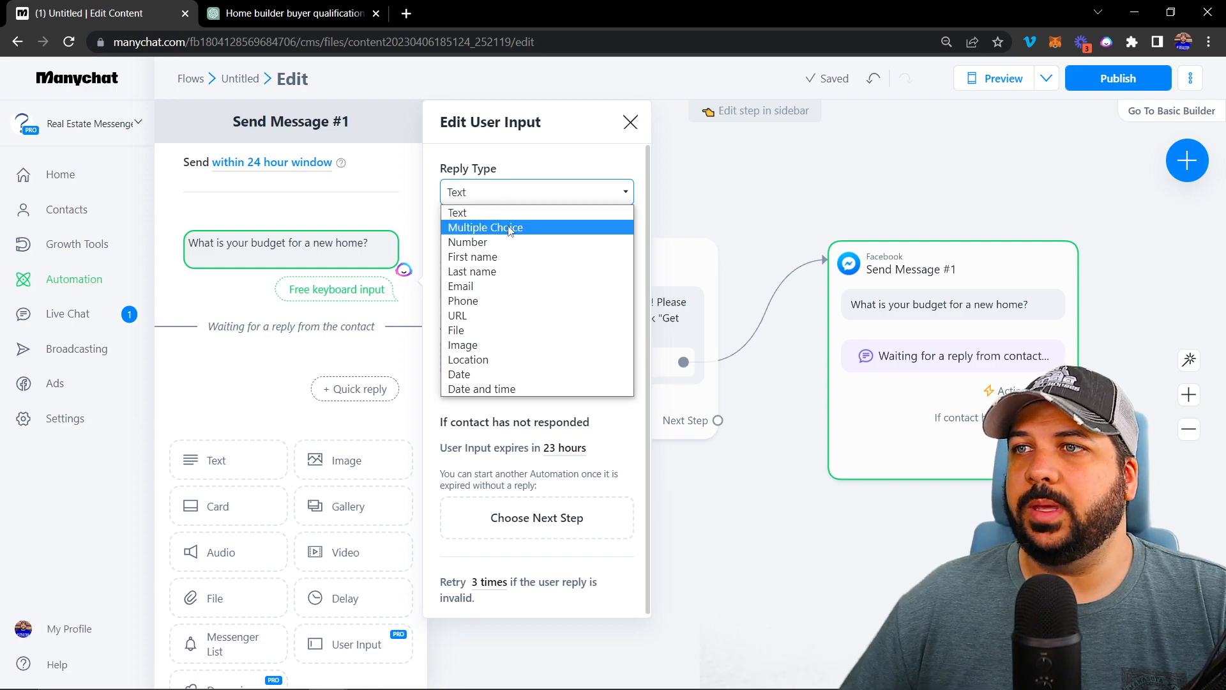
click(509, 227)
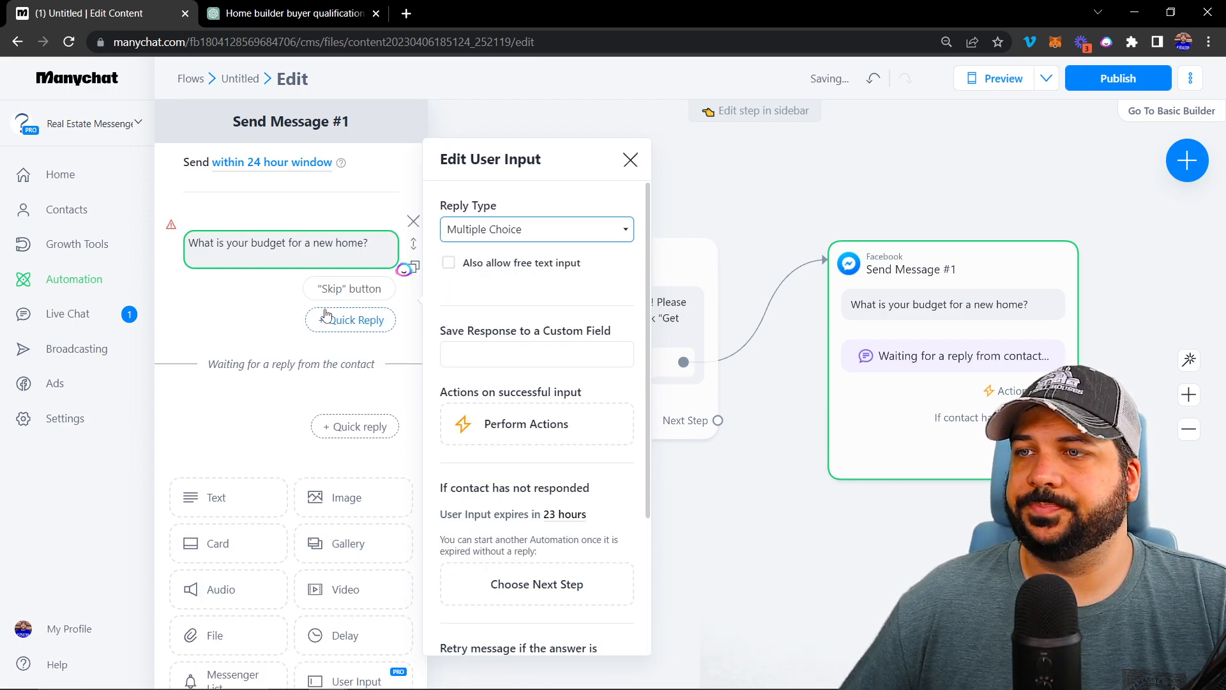
Copy "Less than $250,000" from ChatGPT and add it as the budget question's first quick reply in Manychat
click(259, 13)
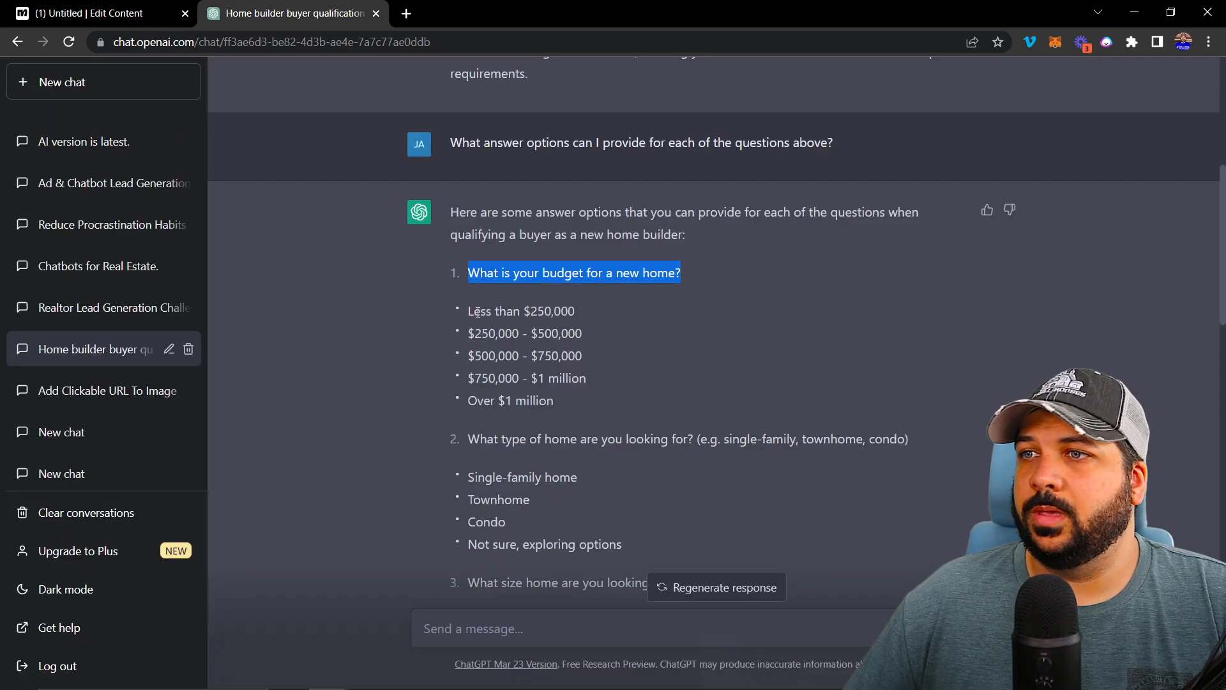
triple_click(563, 312)
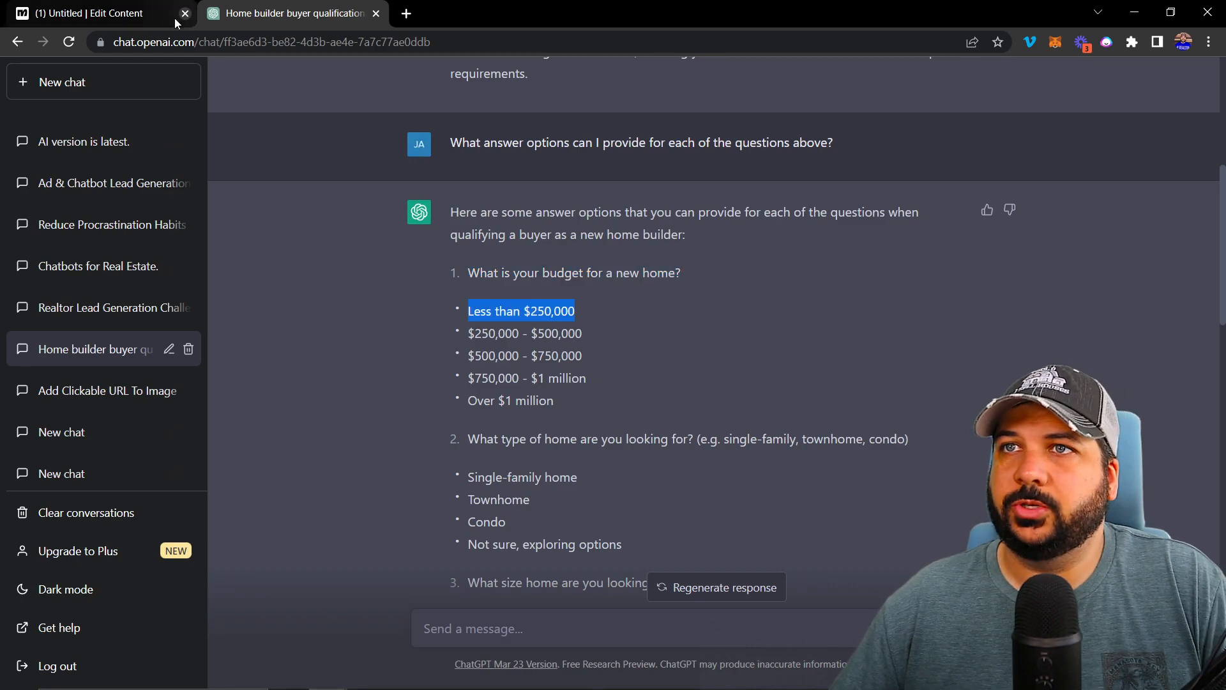
click(127, 13)
click(360, 318)
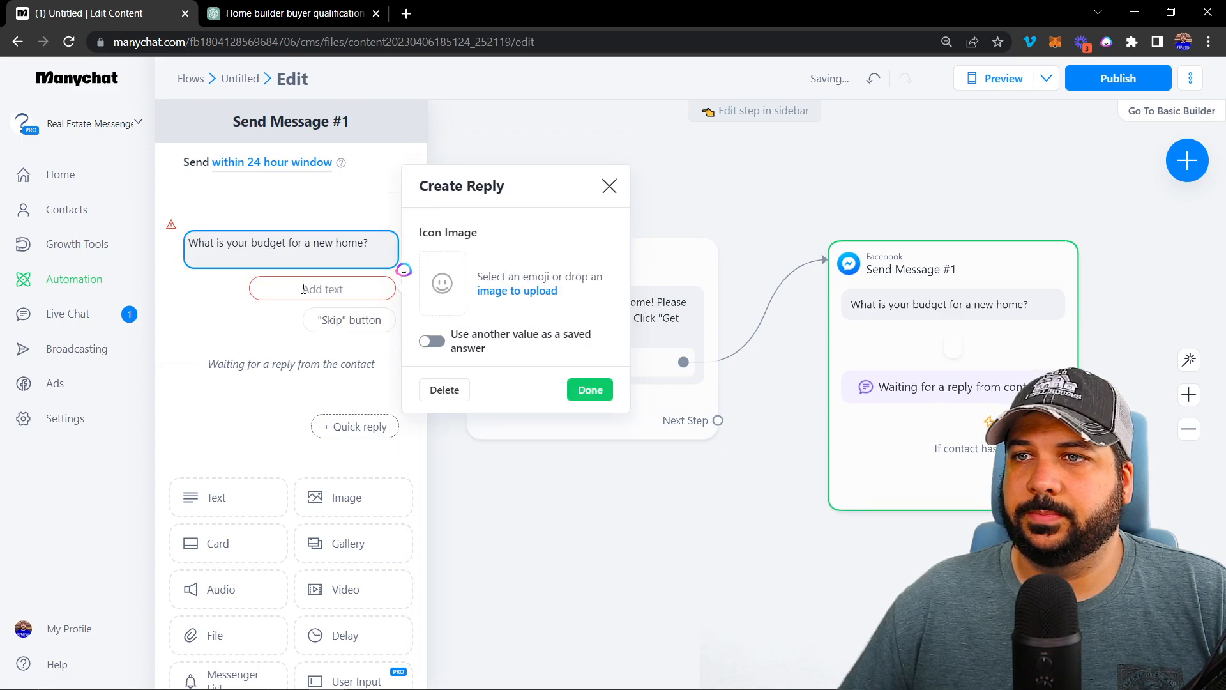
key(ctrl+v)
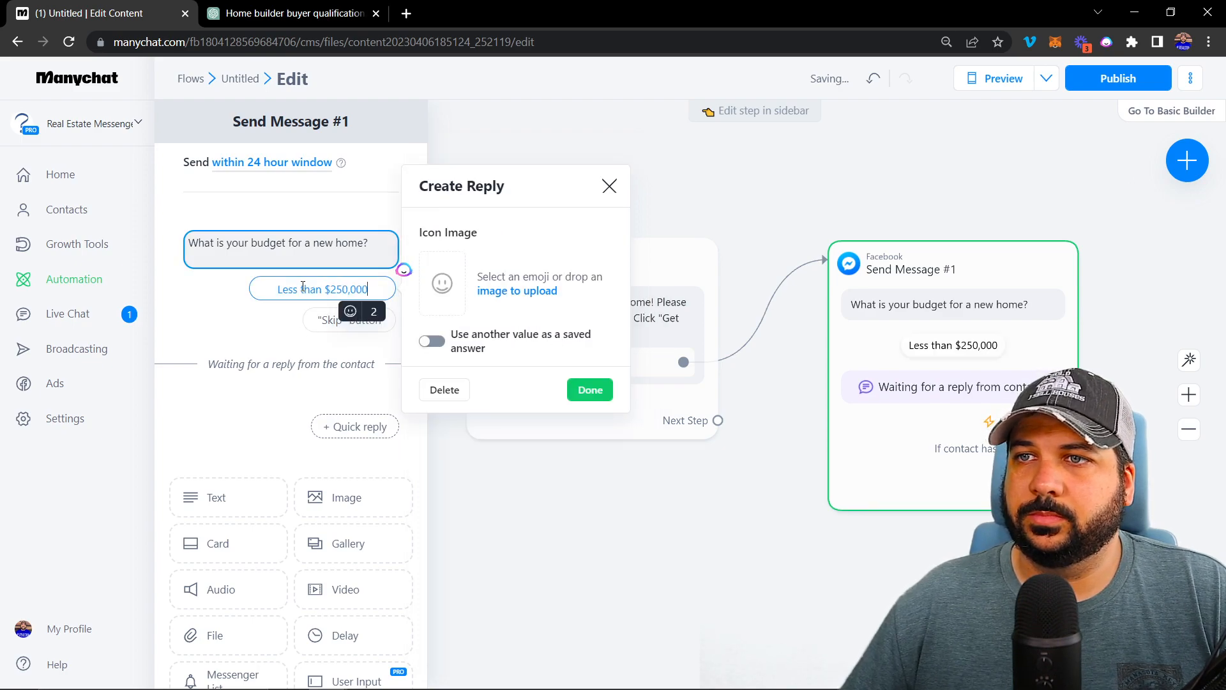
click(301, 339)
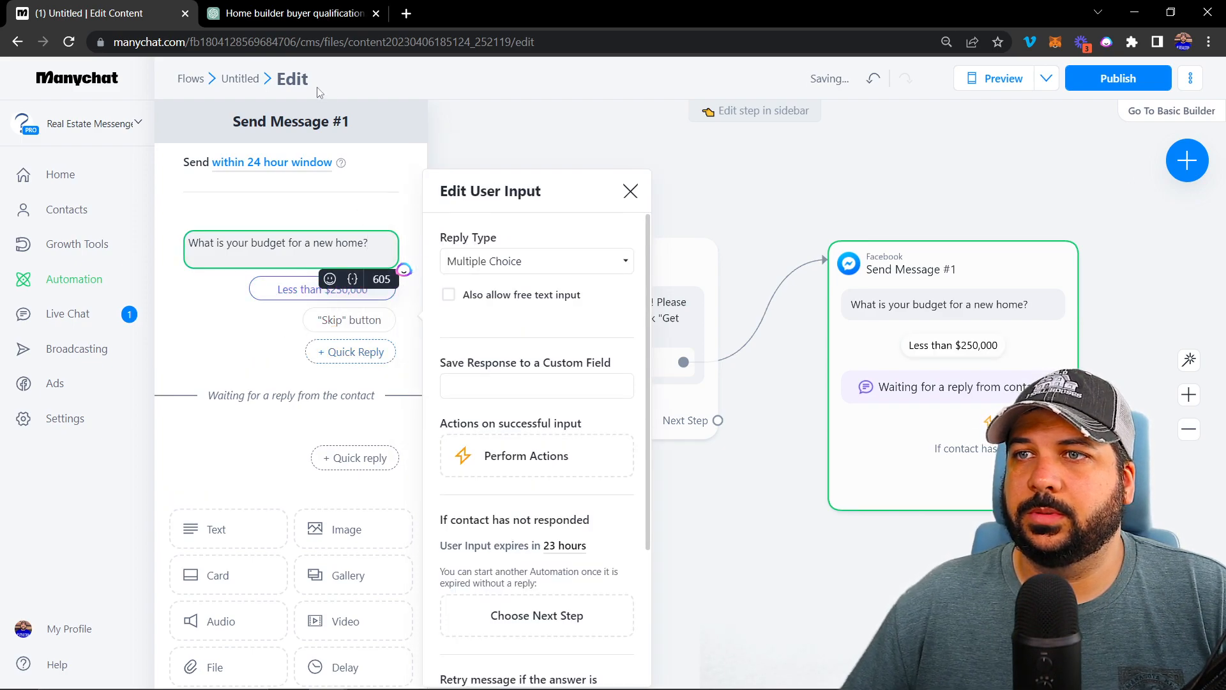
Copy "$250,000 - $500,000" from ChatGPT and add it as the budget question's second quick reply in Manychat
click(287, 13)
triple_click(506, 334)
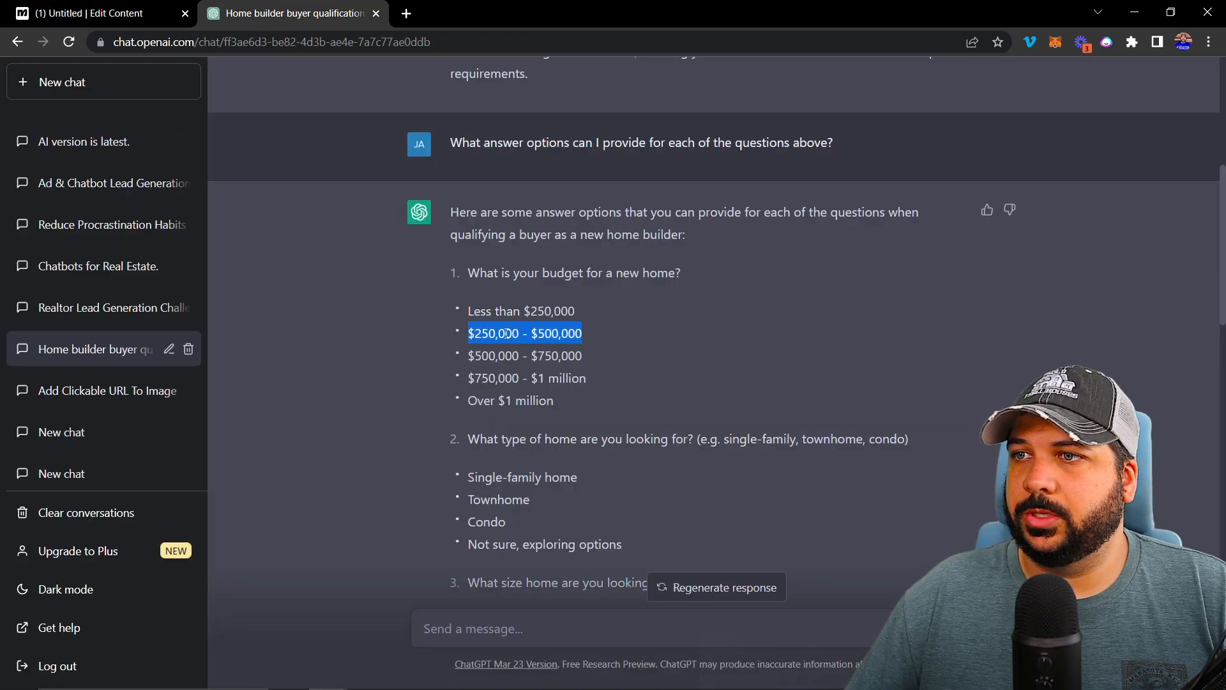
click(96, 13)
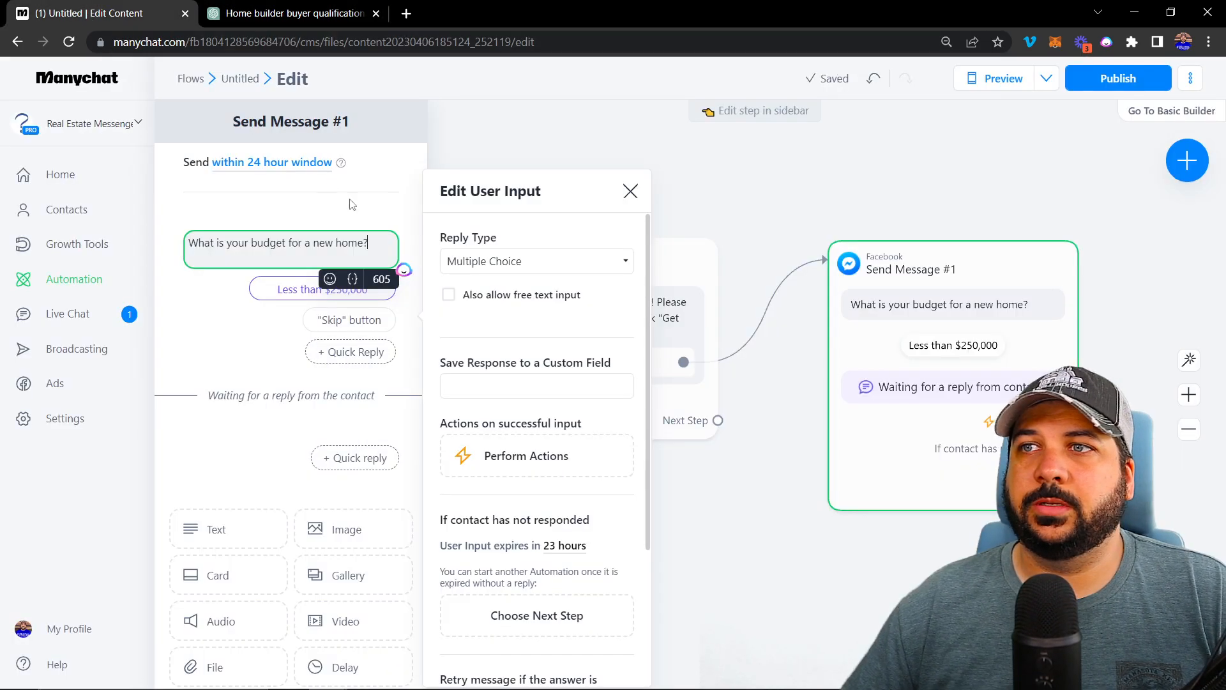
click(342, 352)
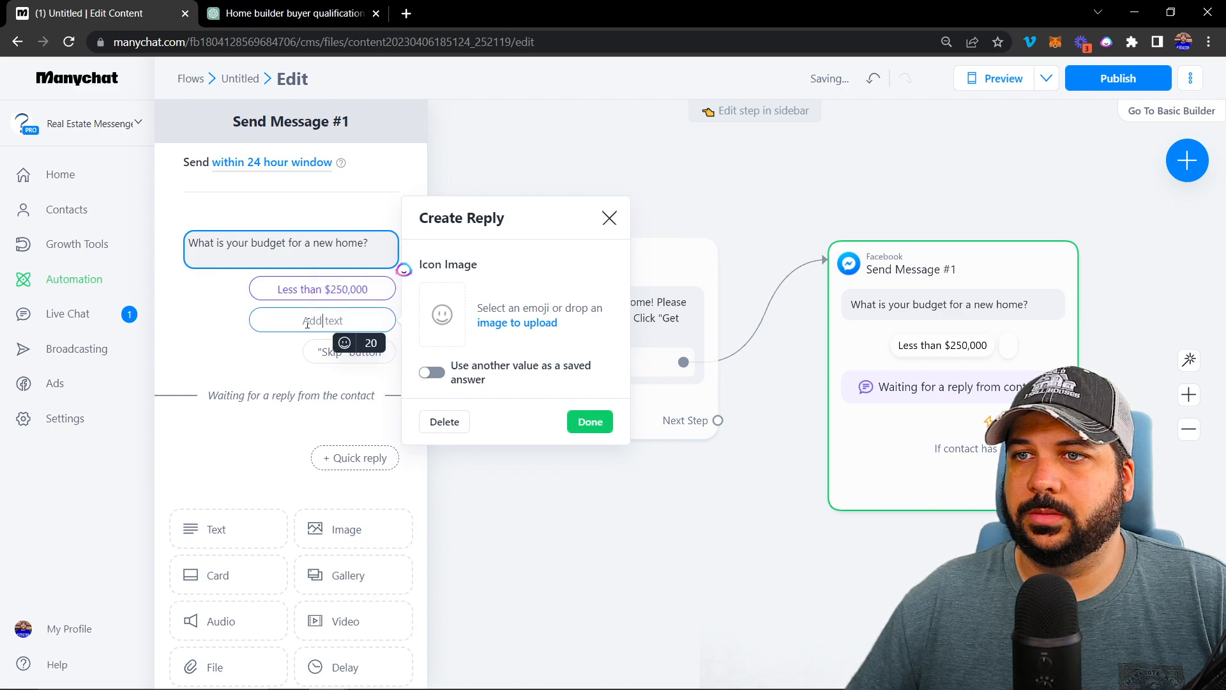
key(ctrl+v)
Copy "$500,000 - $750,000" from ChatGPT and add it as the budget question's third quick reply in Manychat
click(297, 18)
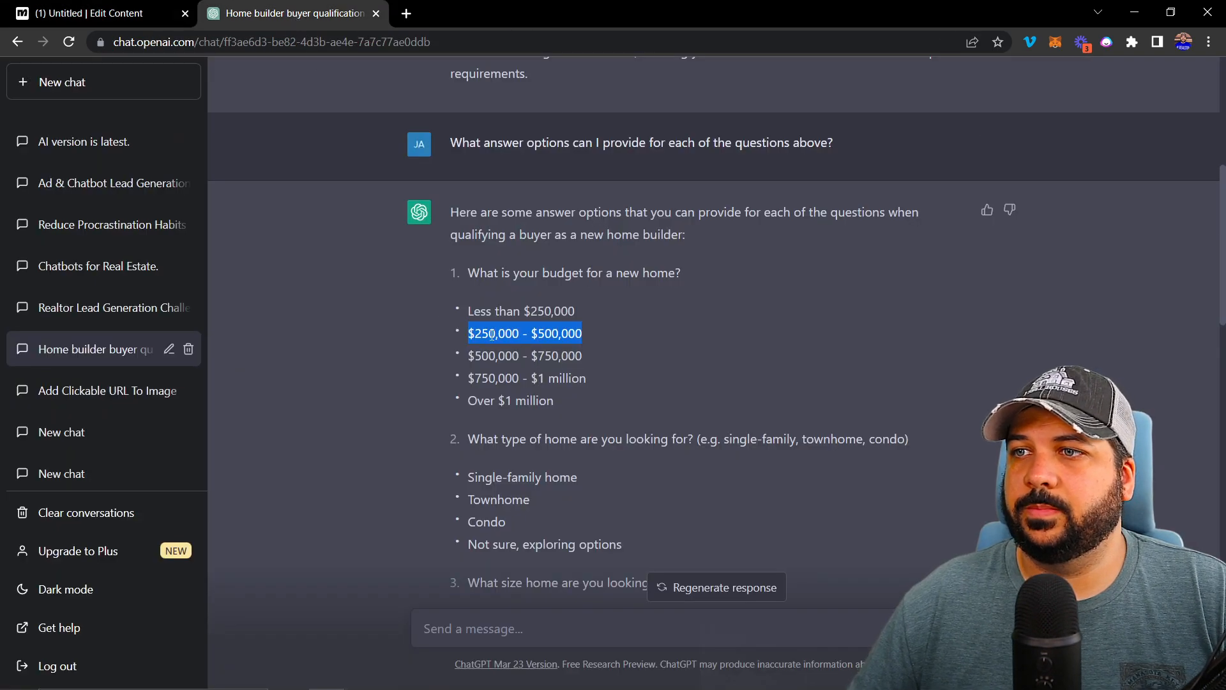
triple_click(503, 355)
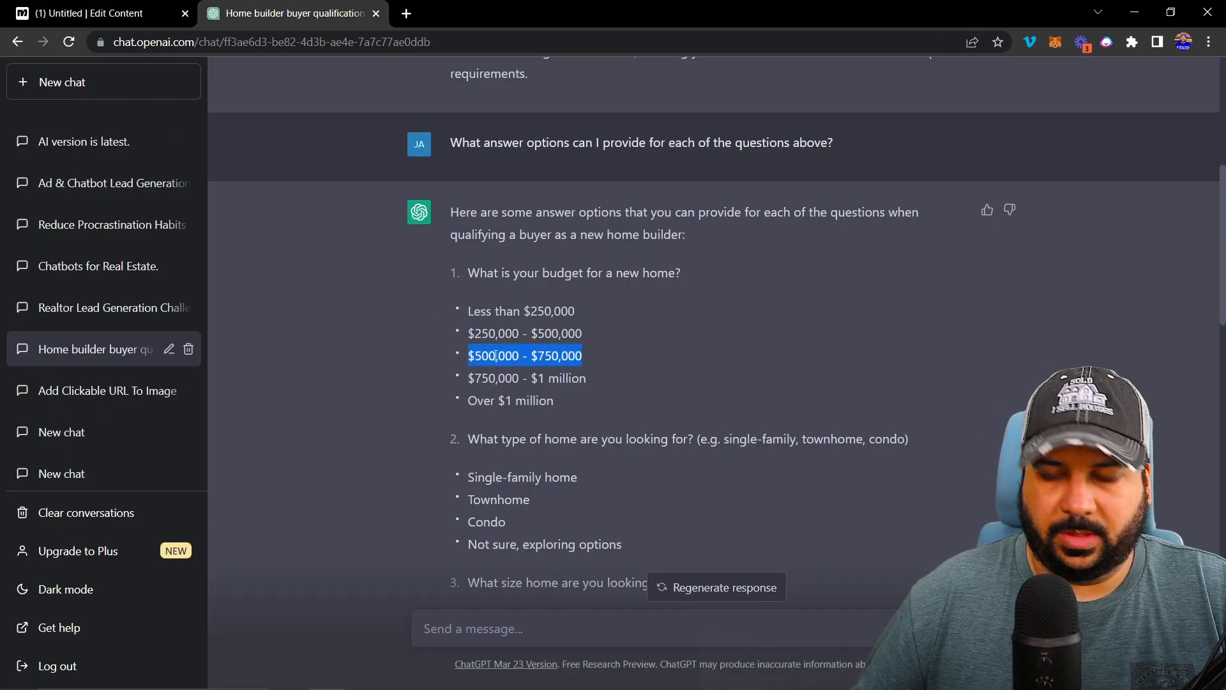
click(153, 14)
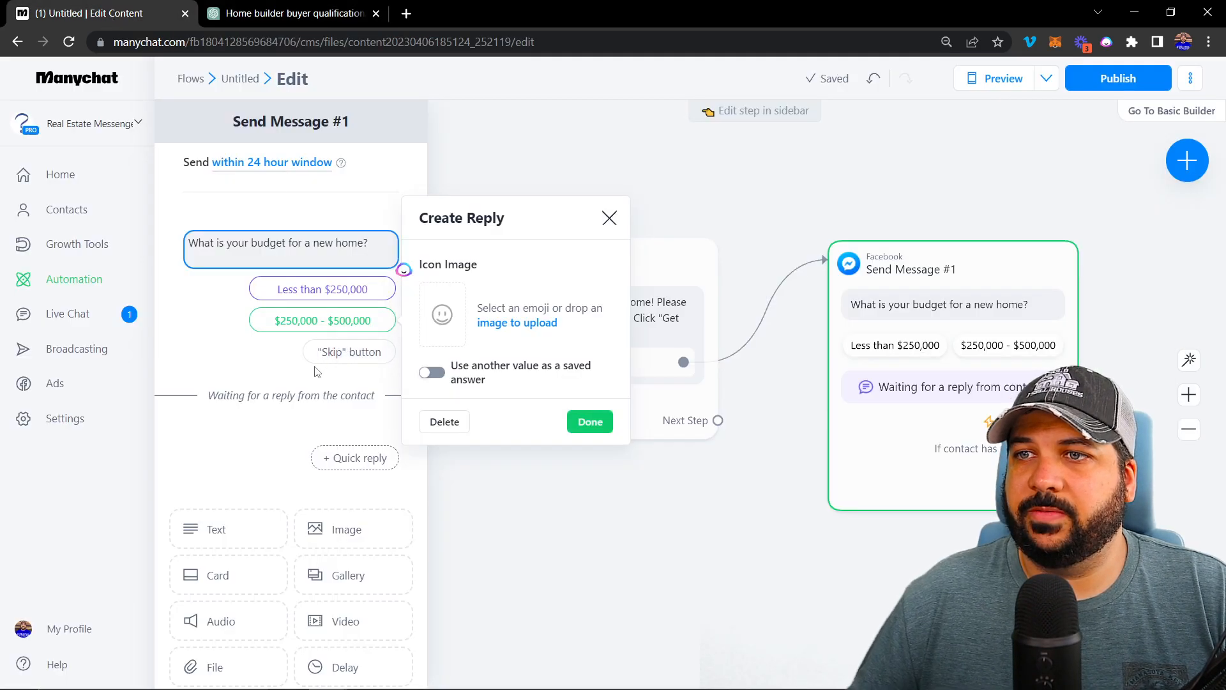
click(314, 372)
click(330, 386)
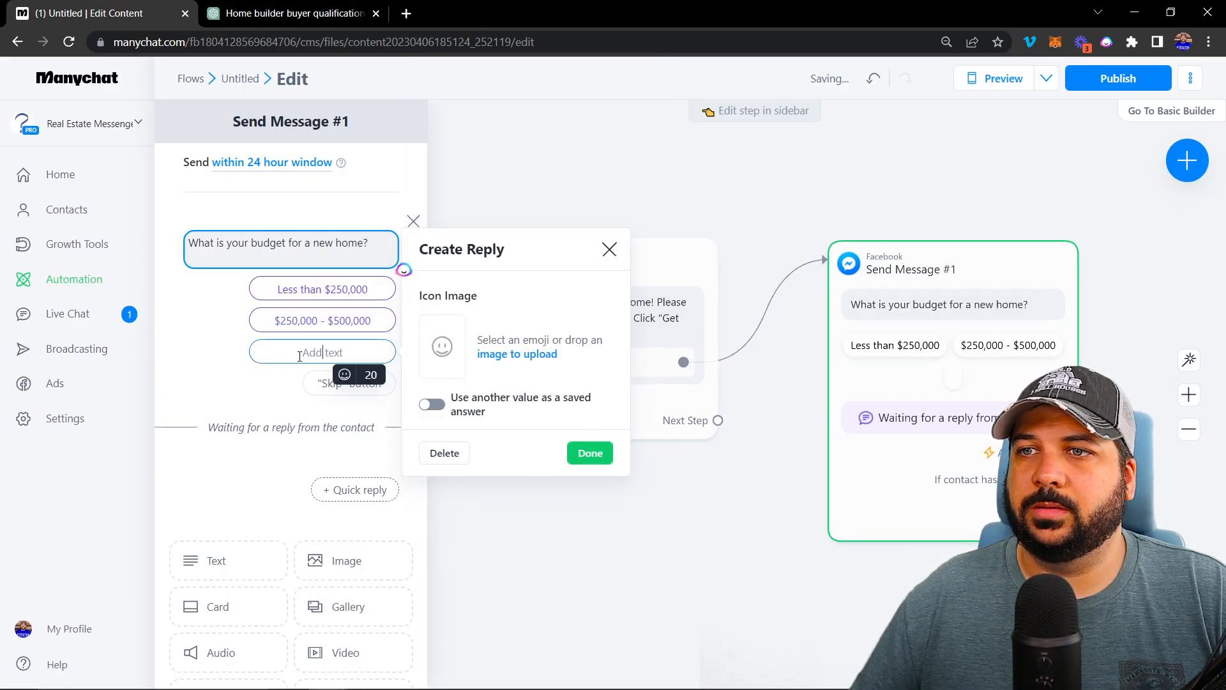
key(ctrl+v)
Copy "$750,000 - $1 million" from ChatGPT and add it as the budget question's fourth quick reply in Manychat
click(272, 19)
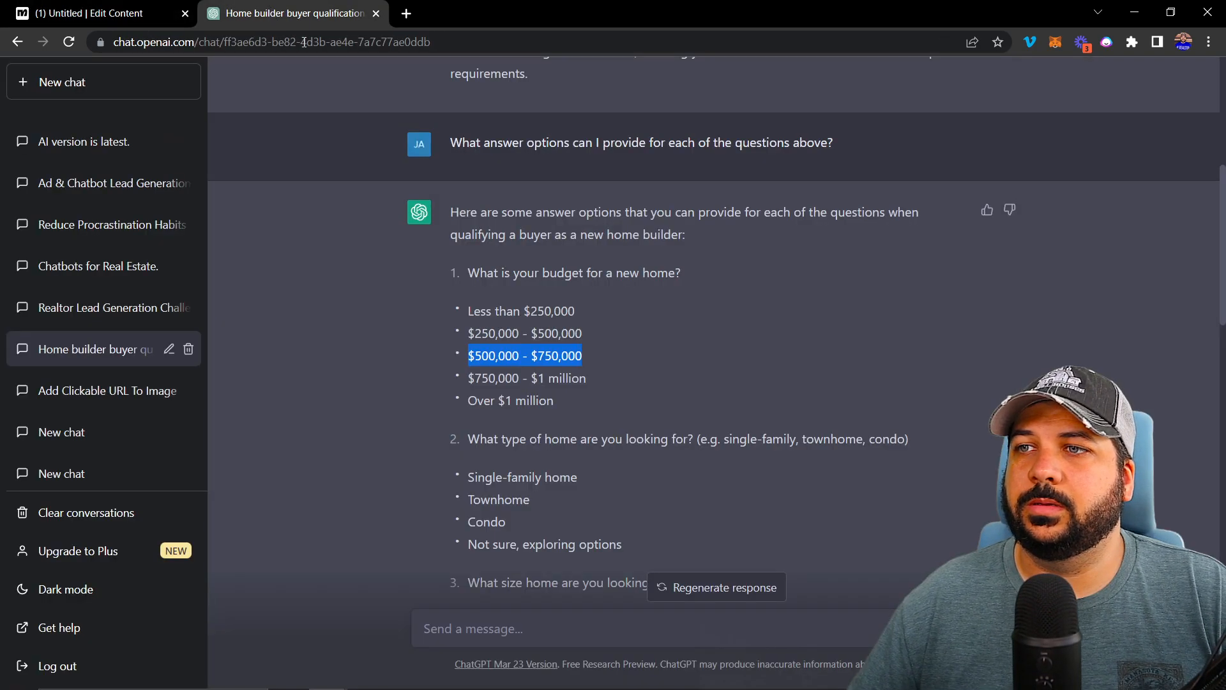
triple_click(494, 378)
key(ctrl+c)
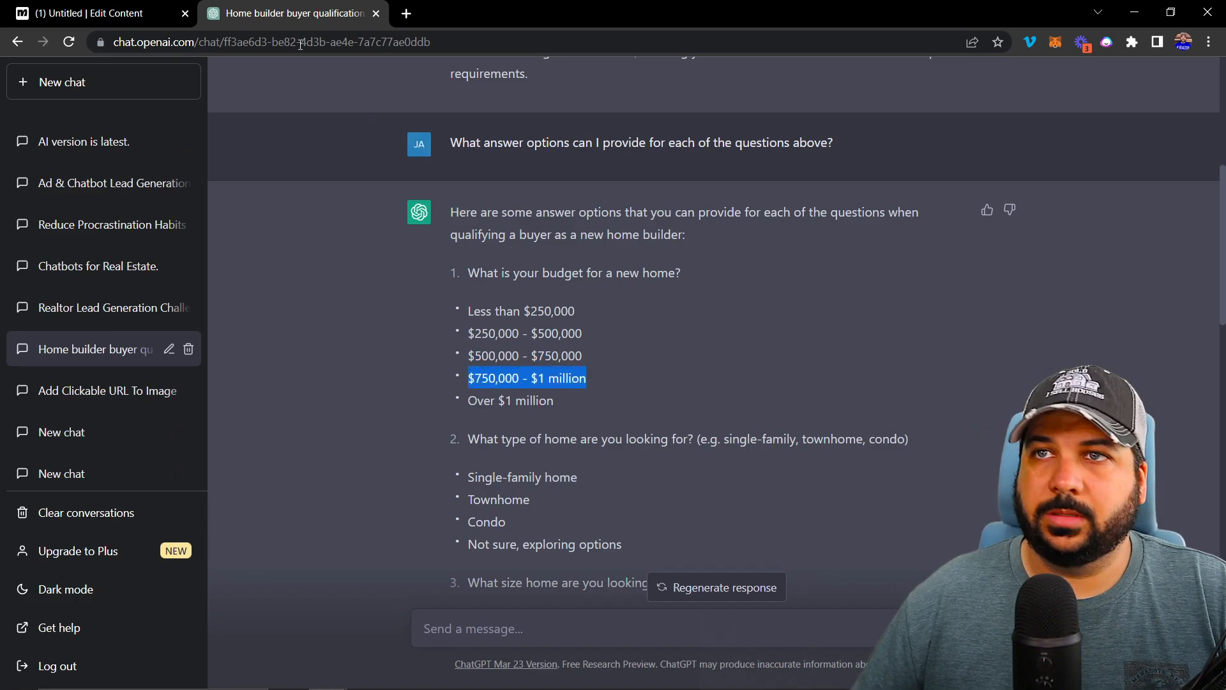
click(96, 13)
click(313, 384)
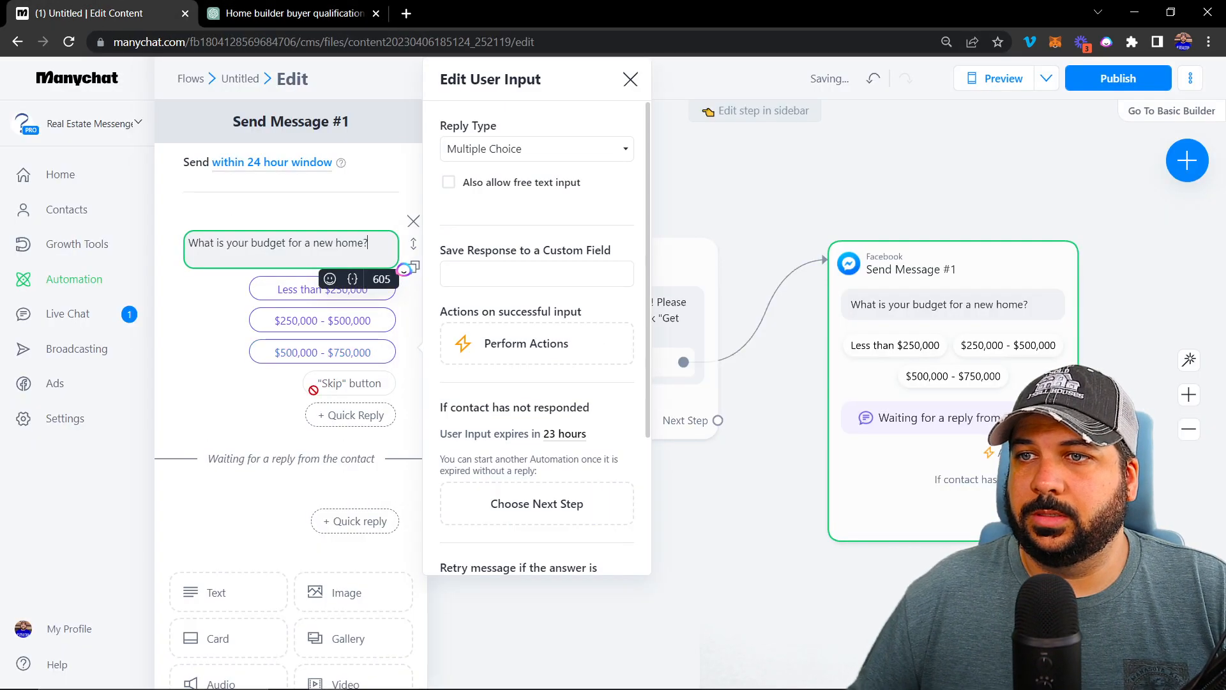
click(344, 416)
key(ctrl+v)
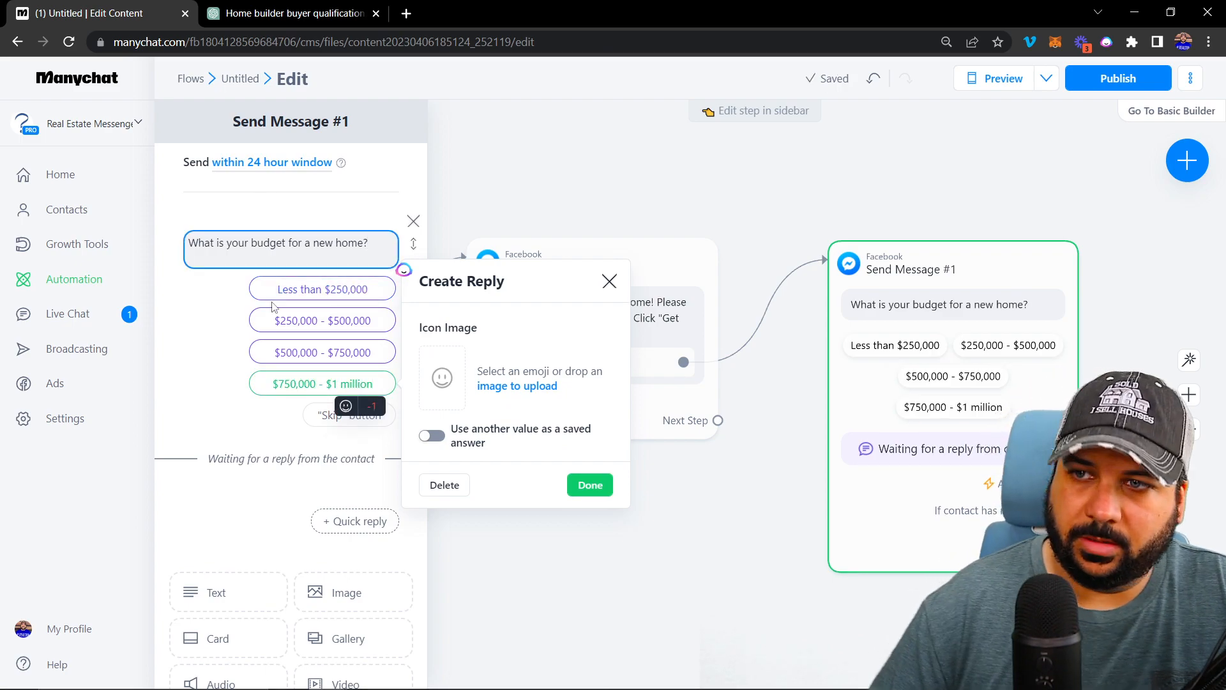
key(Left)
key(Left)
key(Left)
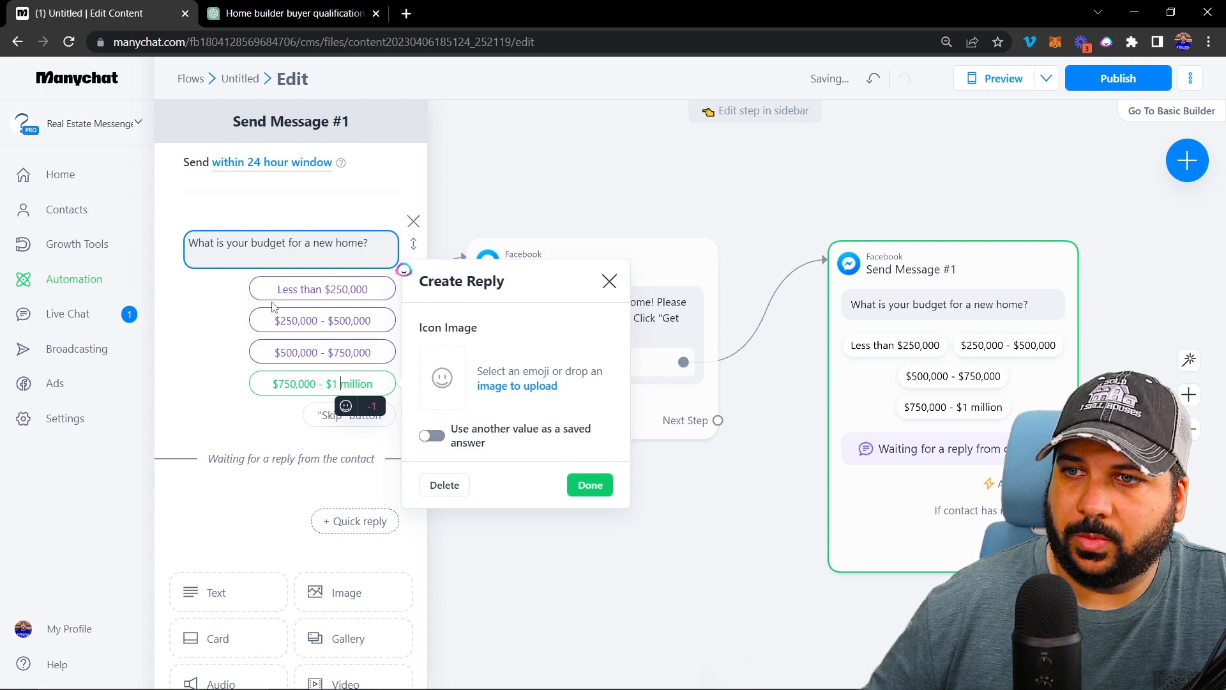
Copy "Over $1 million" from ChatGPT and add it as the budget question's fifth quick reply in Manychat
click(271, 14)
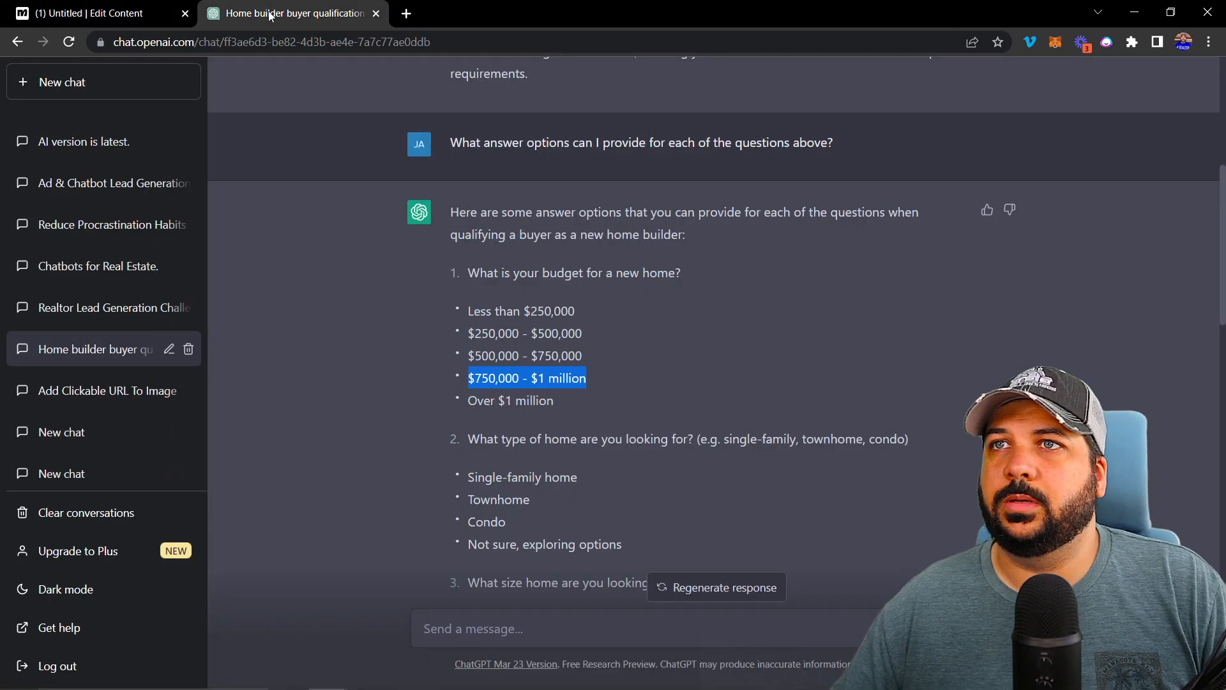
triple_click(531, 403)
key(ctrl+c)
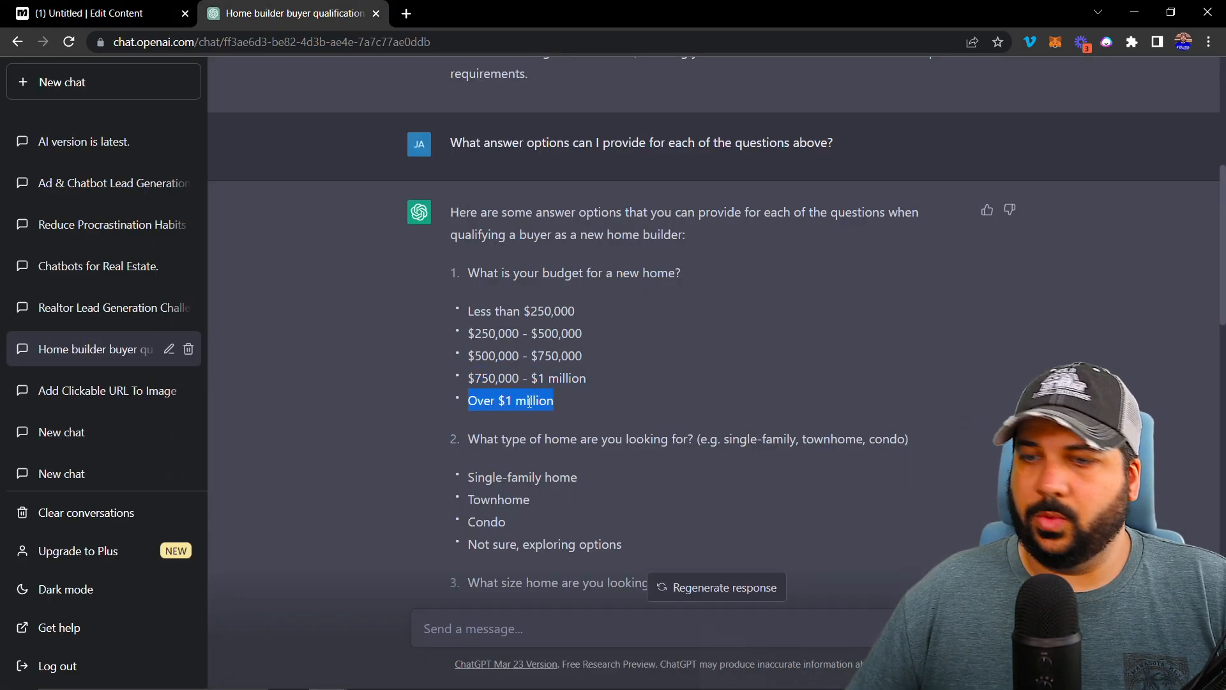
click(96, 14)
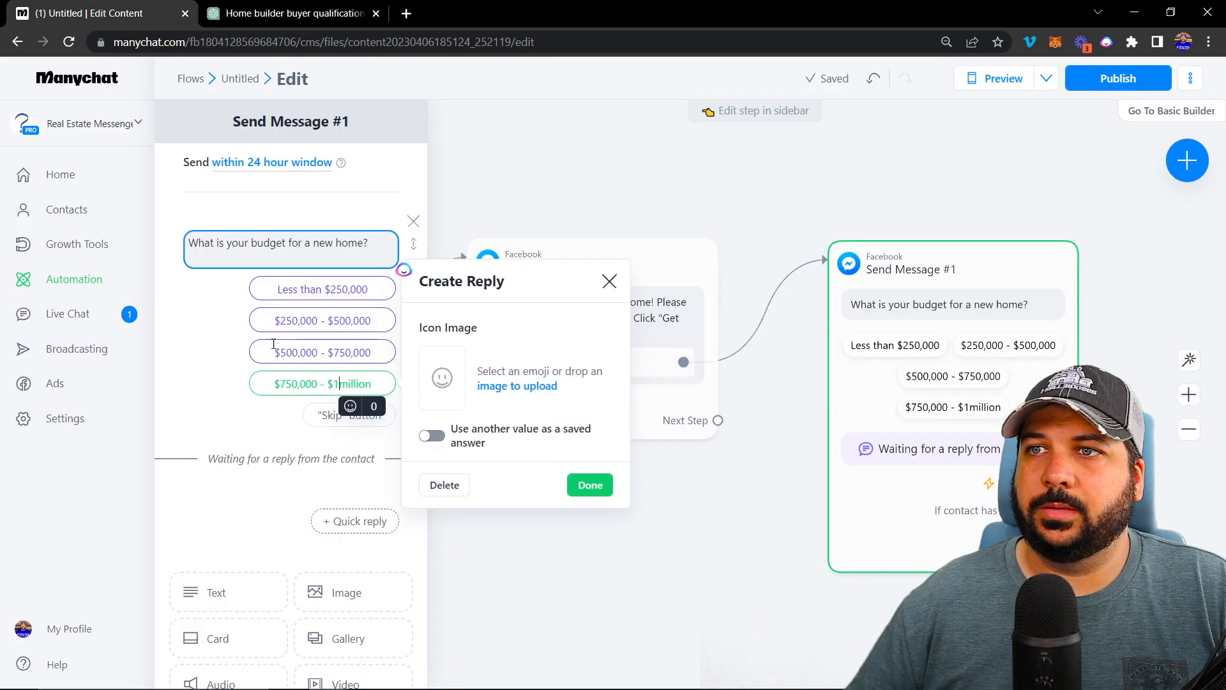
click(284, 434)
click(323, 445)
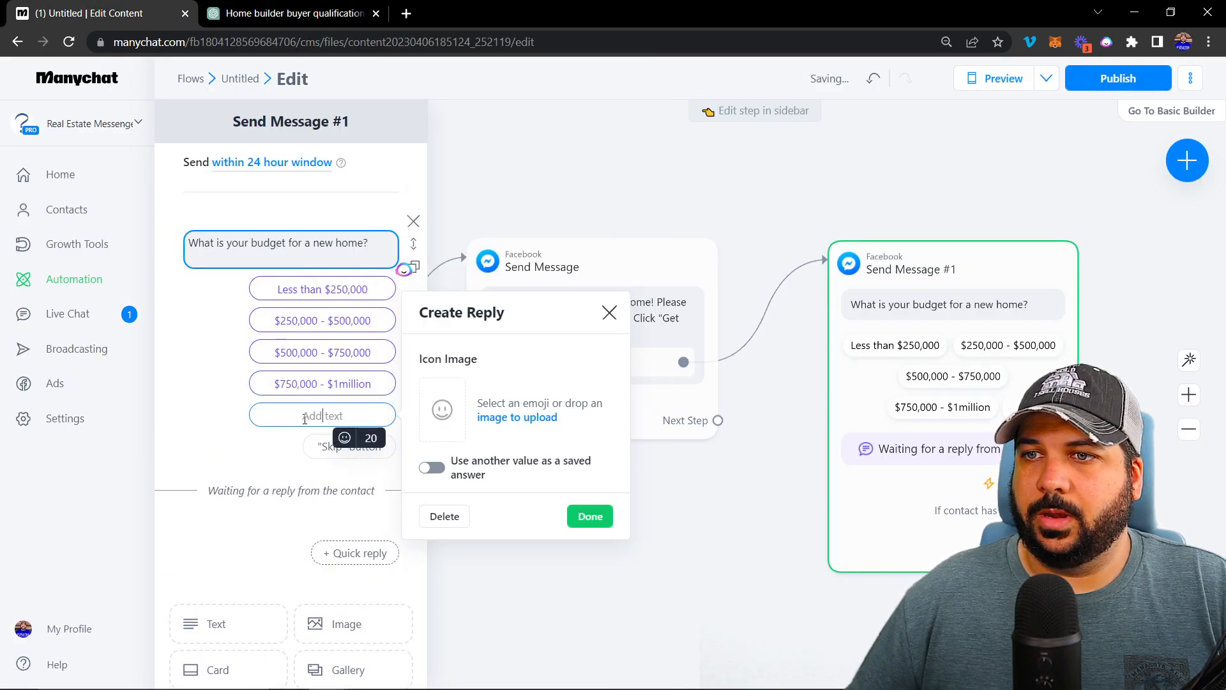
key(ctrl+v)
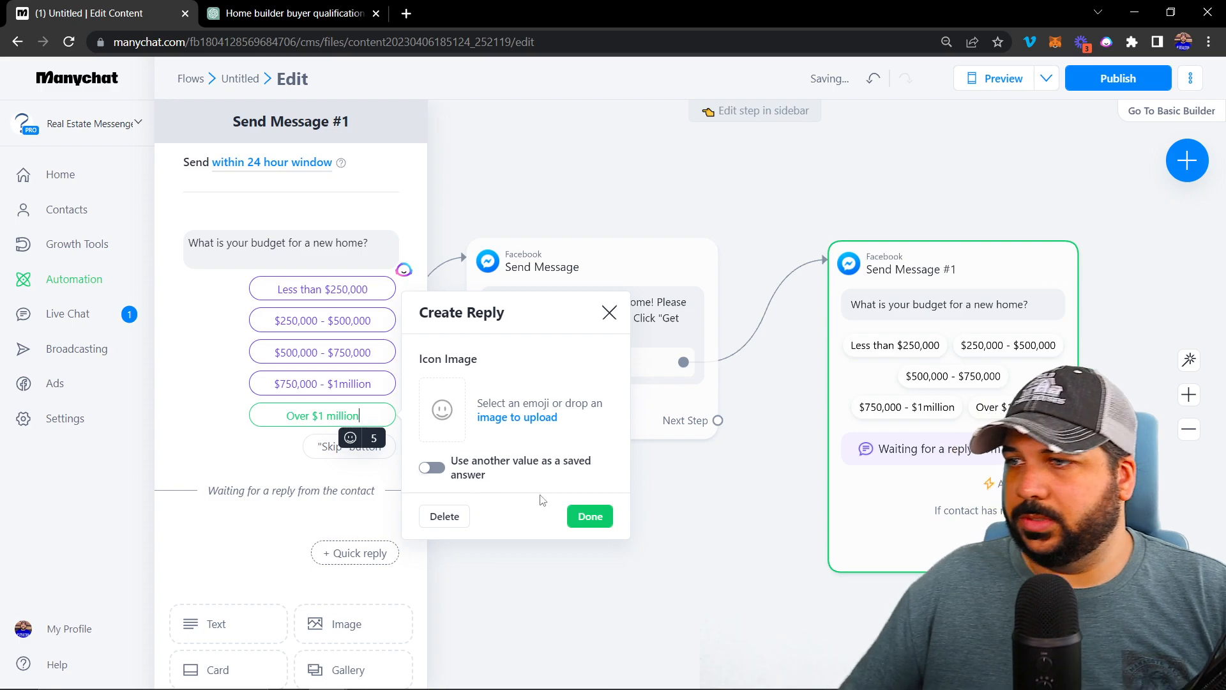
click(590, 517)
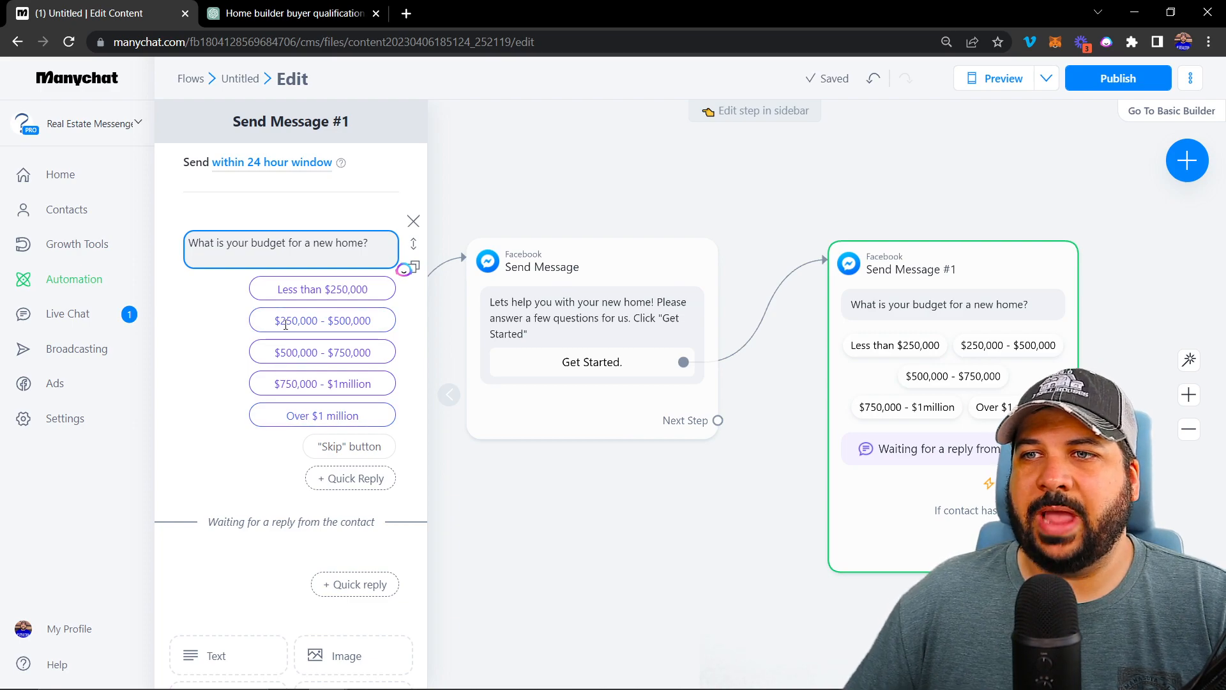
Add a second line to the budget question reading "Swipe Left or Right for more options."
click(371, 248)
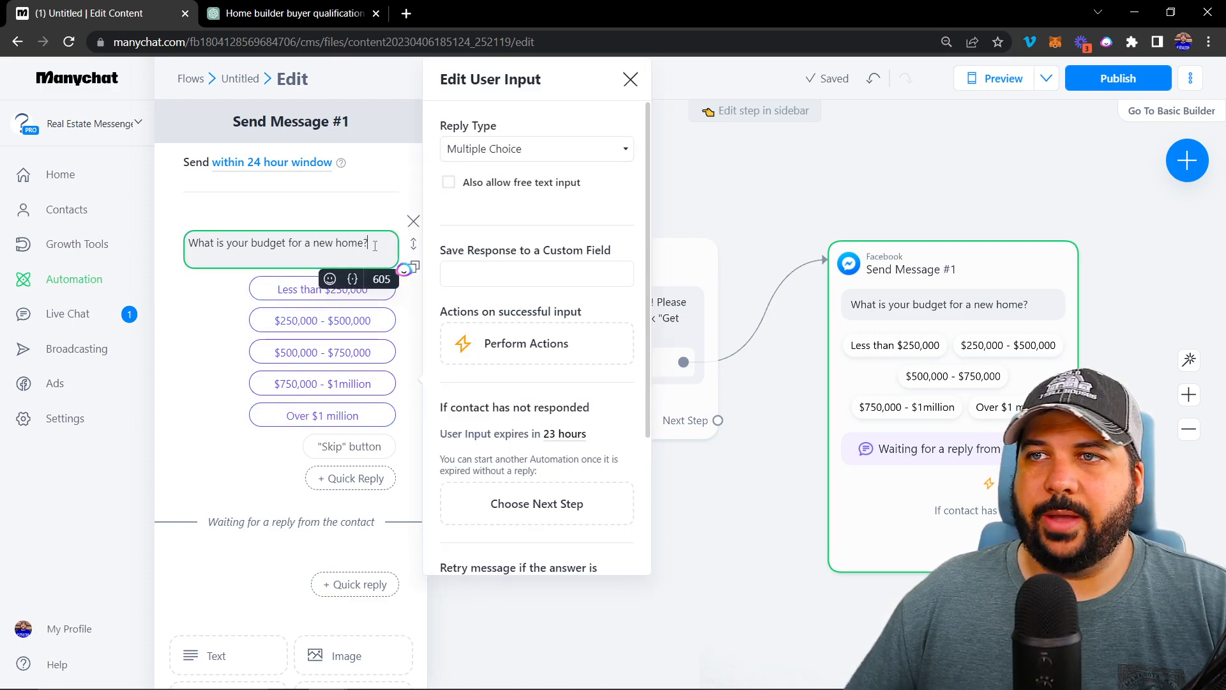
key(Return)
text(S)
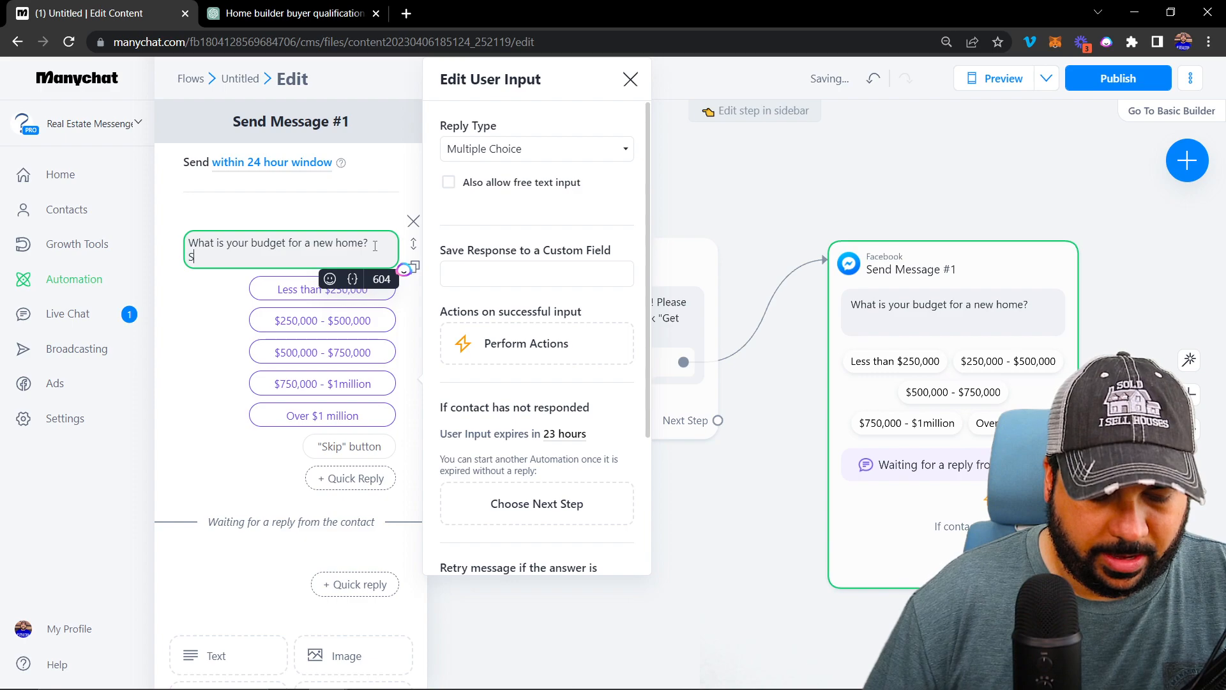
text(wipe L)
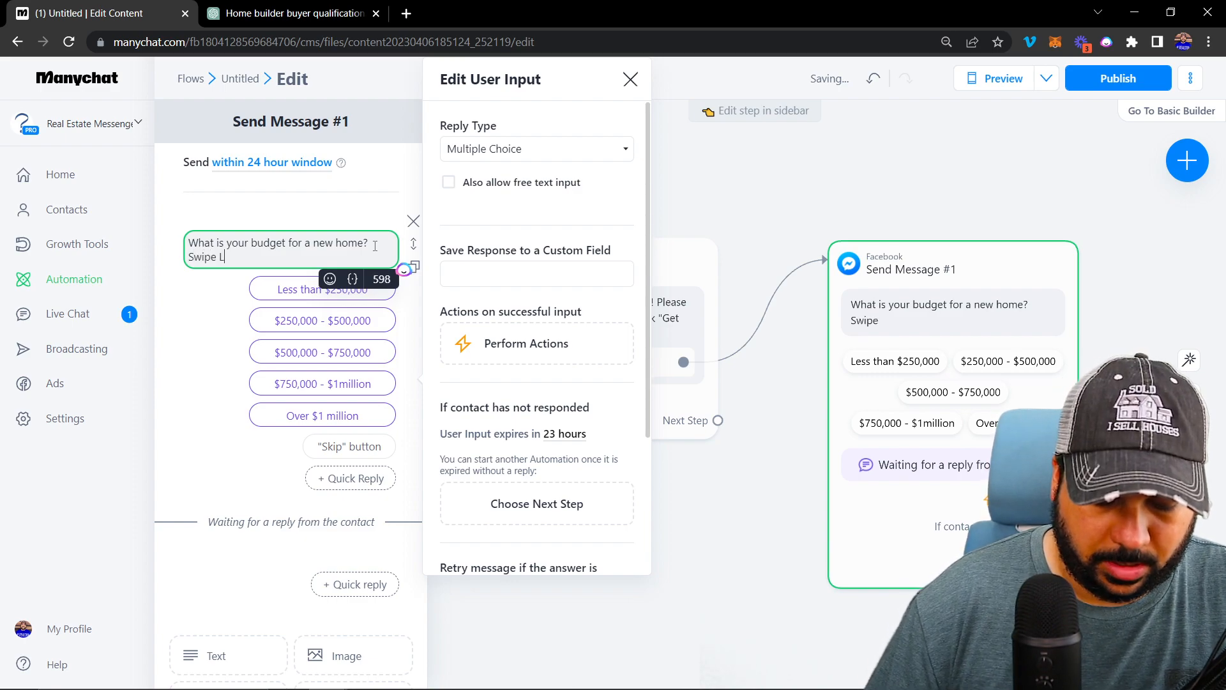
text(eft or Rig)
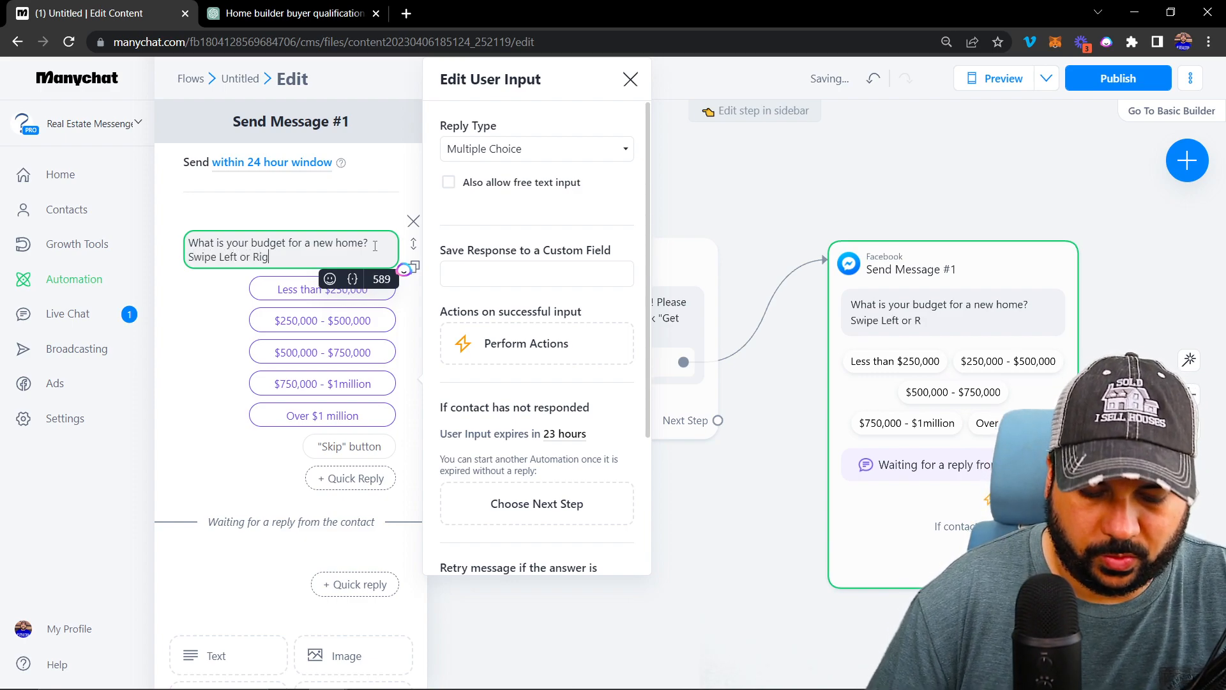
text(ht for m)
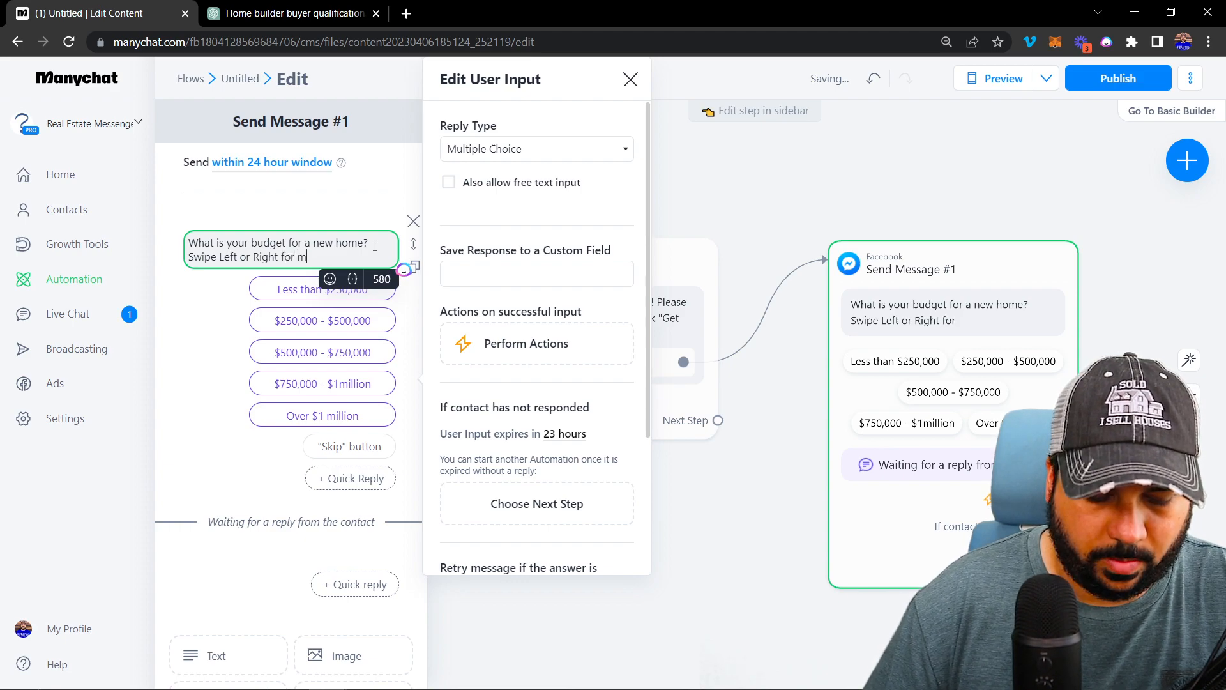
text(ore options.)
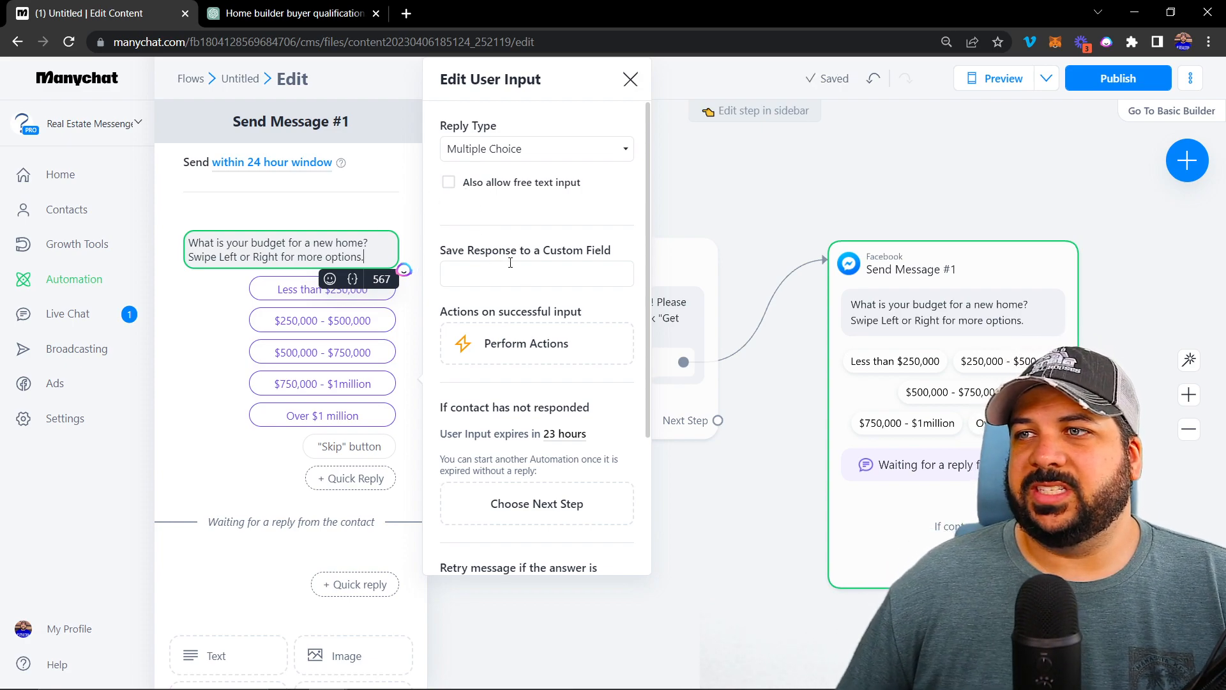
Save the budget question's response to a new text user field named "New Home Budget"
click(474, 268)
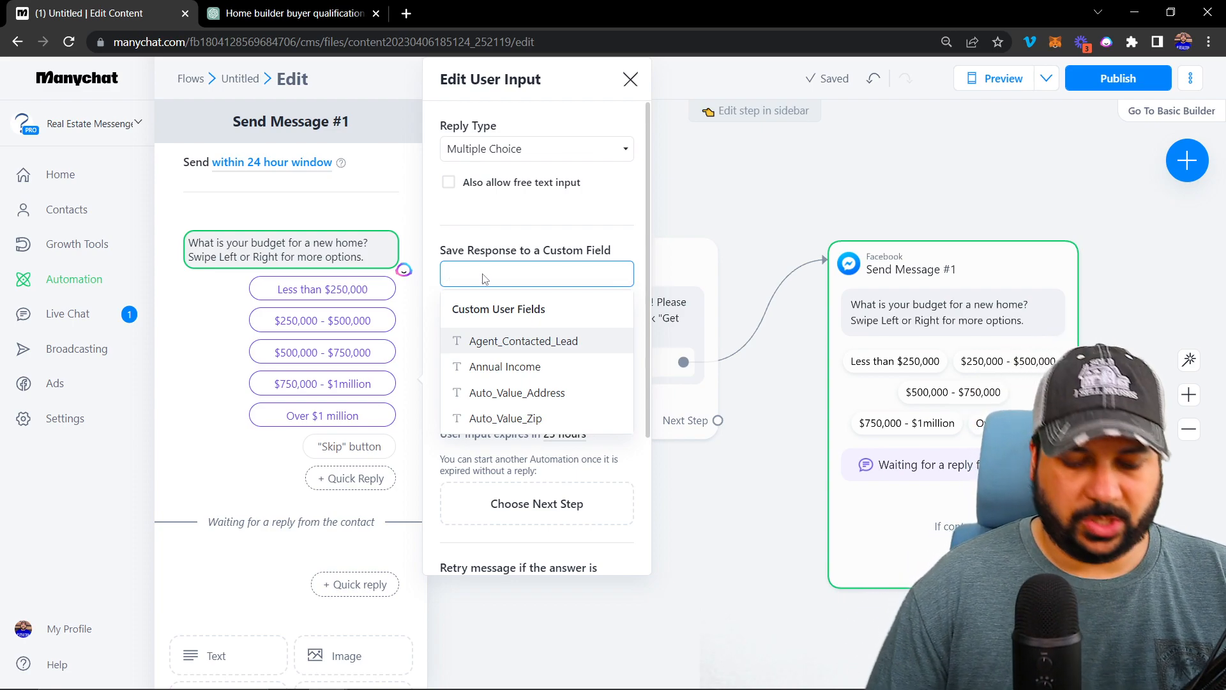
text(New )
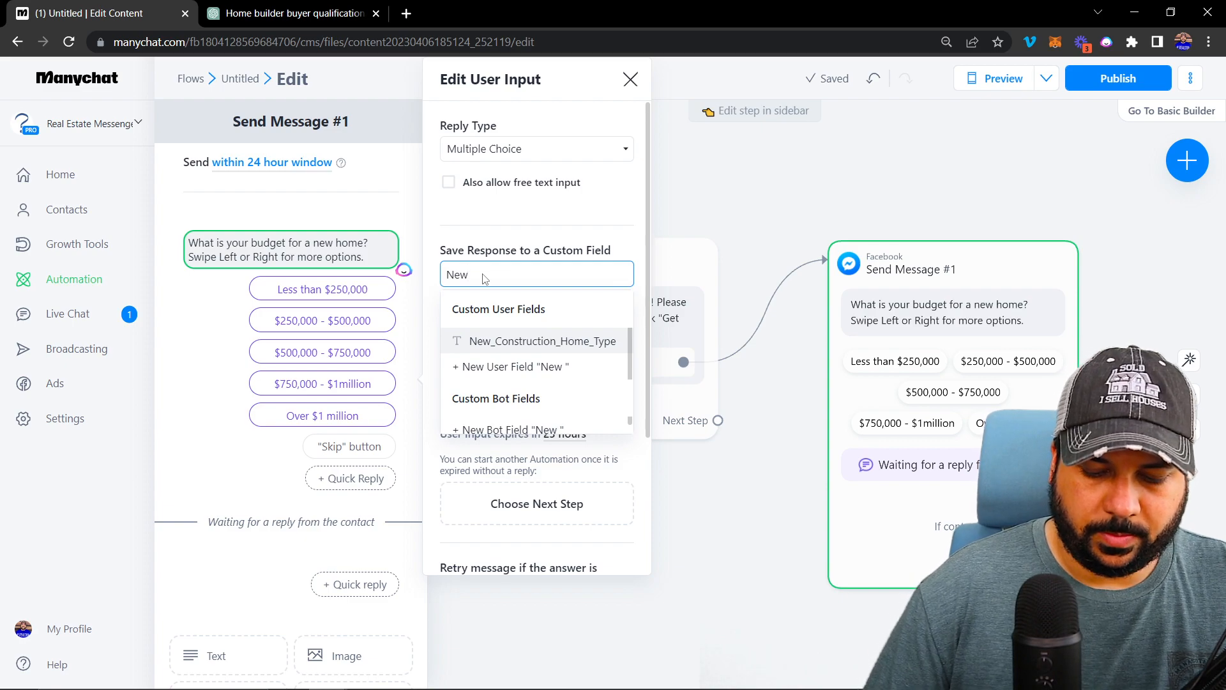
text(Home Budget)
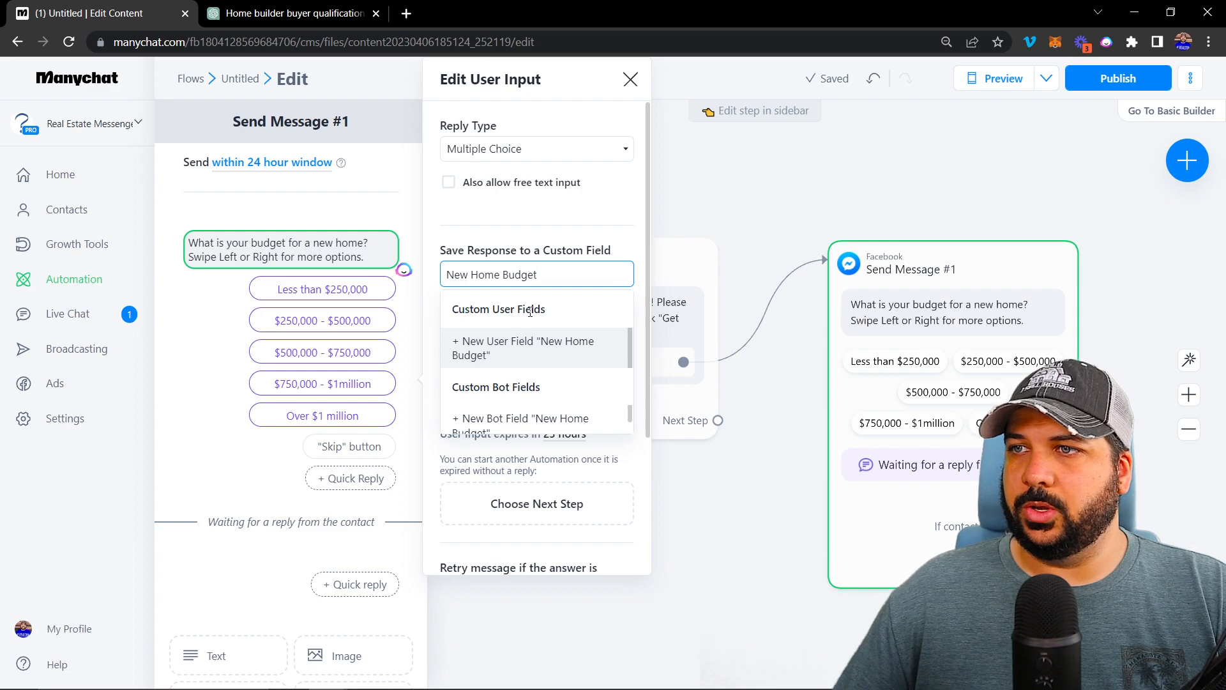
click(495, 345)
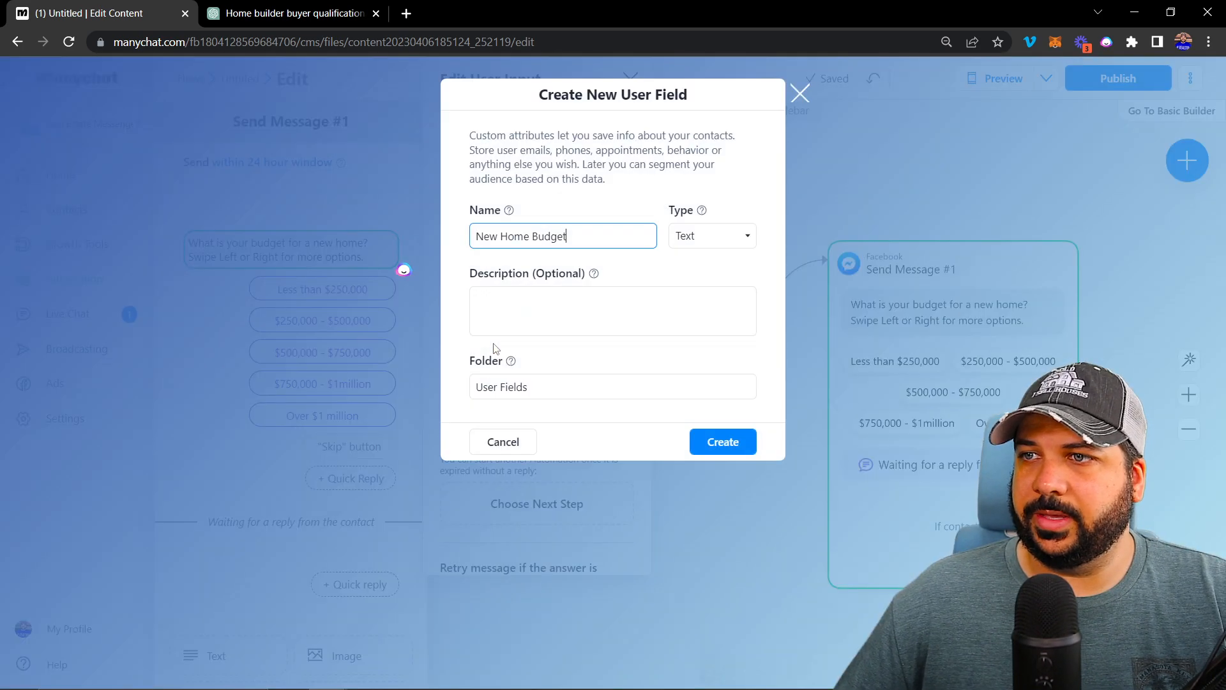
click(724, 444)
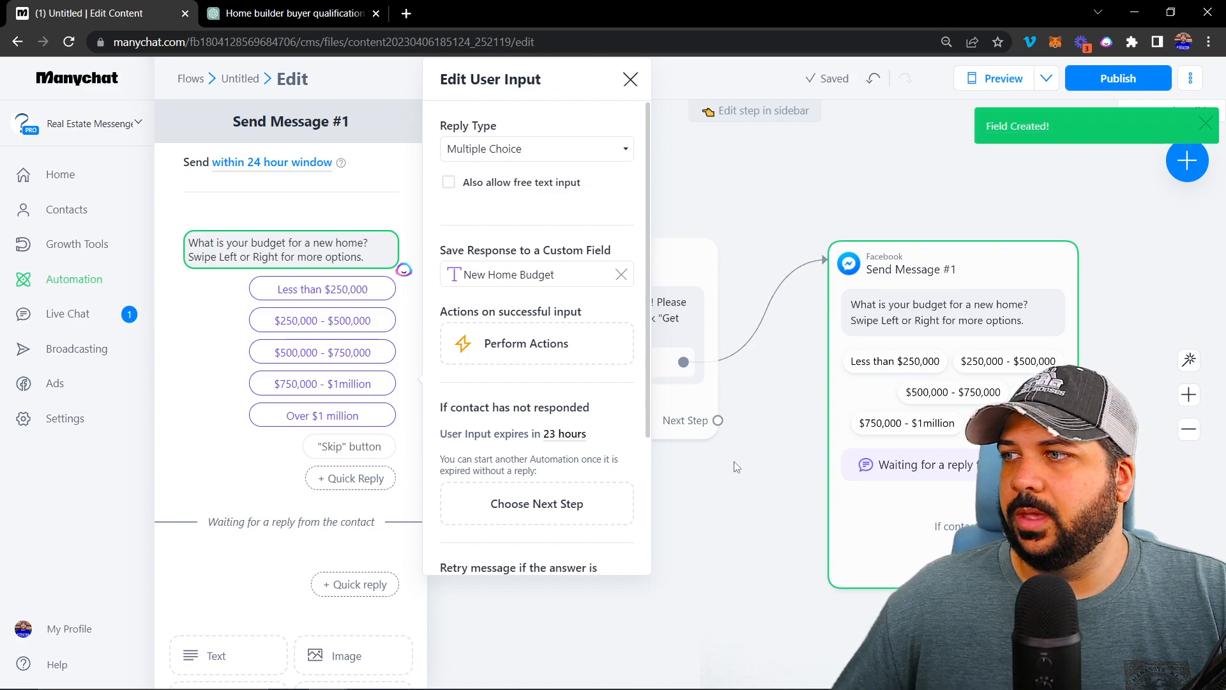
Add a Messenger message as the budget message's next step, with a user input block replacing its empty text block
scroll(735, 463, down, 1)
drag(740, 498, 688, 457)
drag(1044, 390, 756, 394)
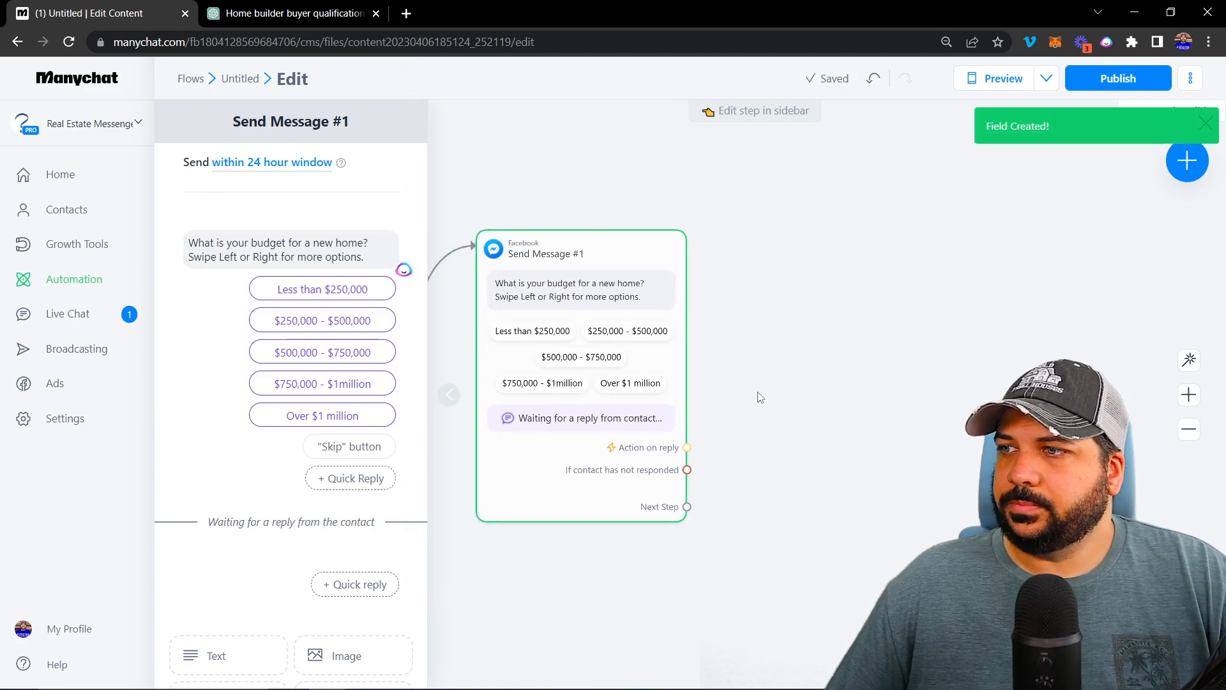
click(690, 500)
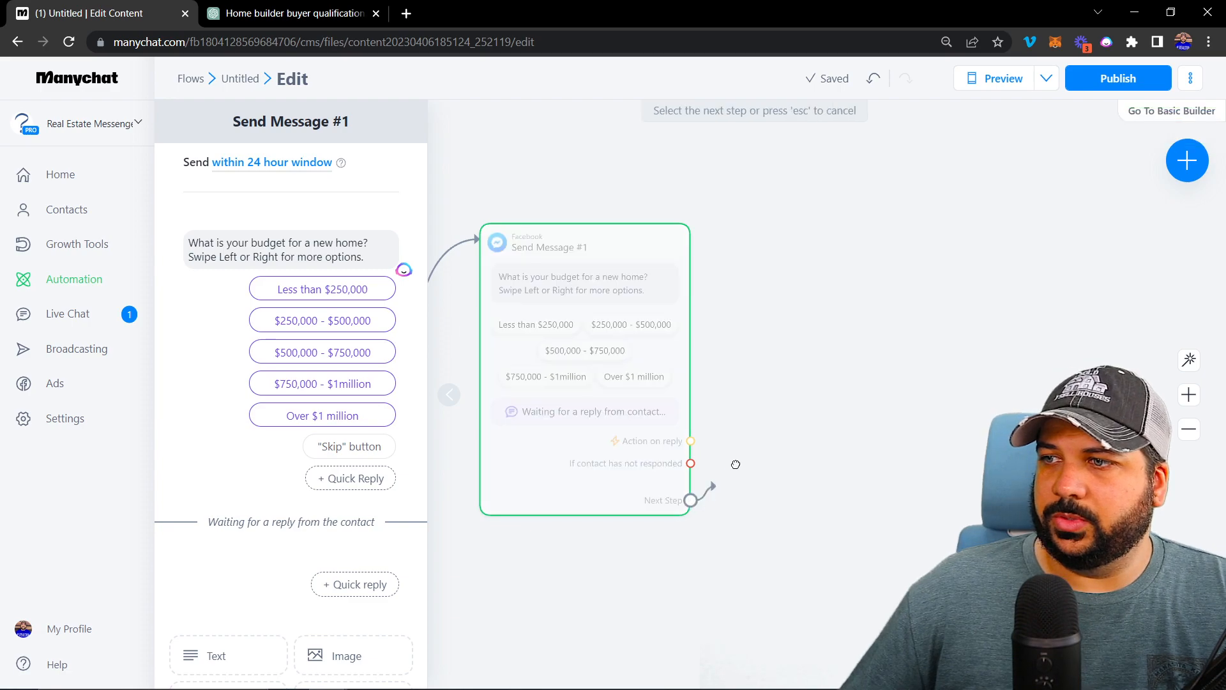
click(797, 241)
click(856, 240)
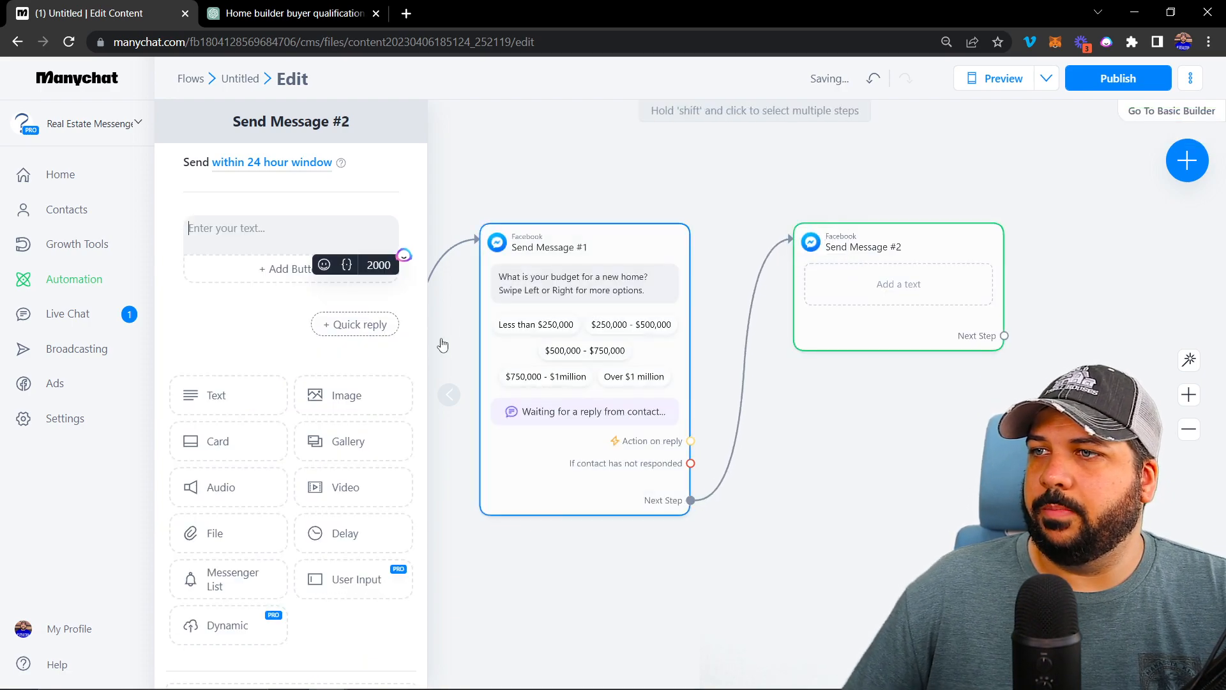
click(345, 581)
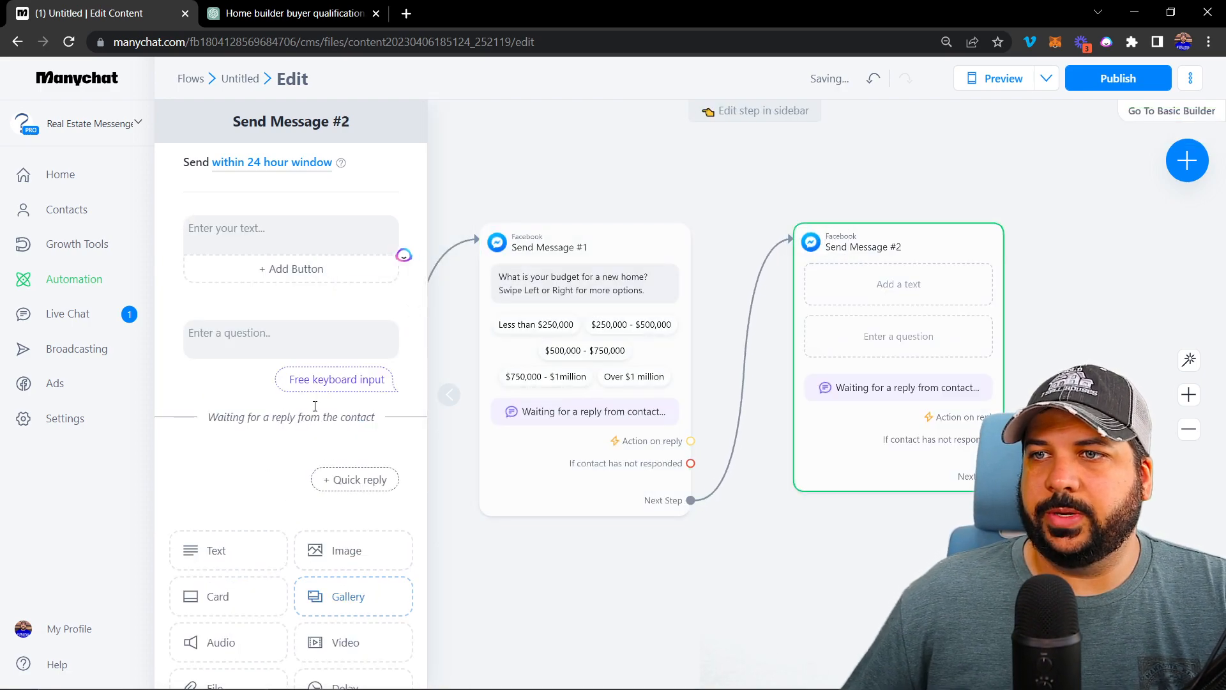
click(413, 219)
Copy "What type of home are you looking for?" from ChatGPT, without its examples, into the new user input's question in Manychat
click(289, 242)
click(266, 13)
scroll(626, 316, down, 2)
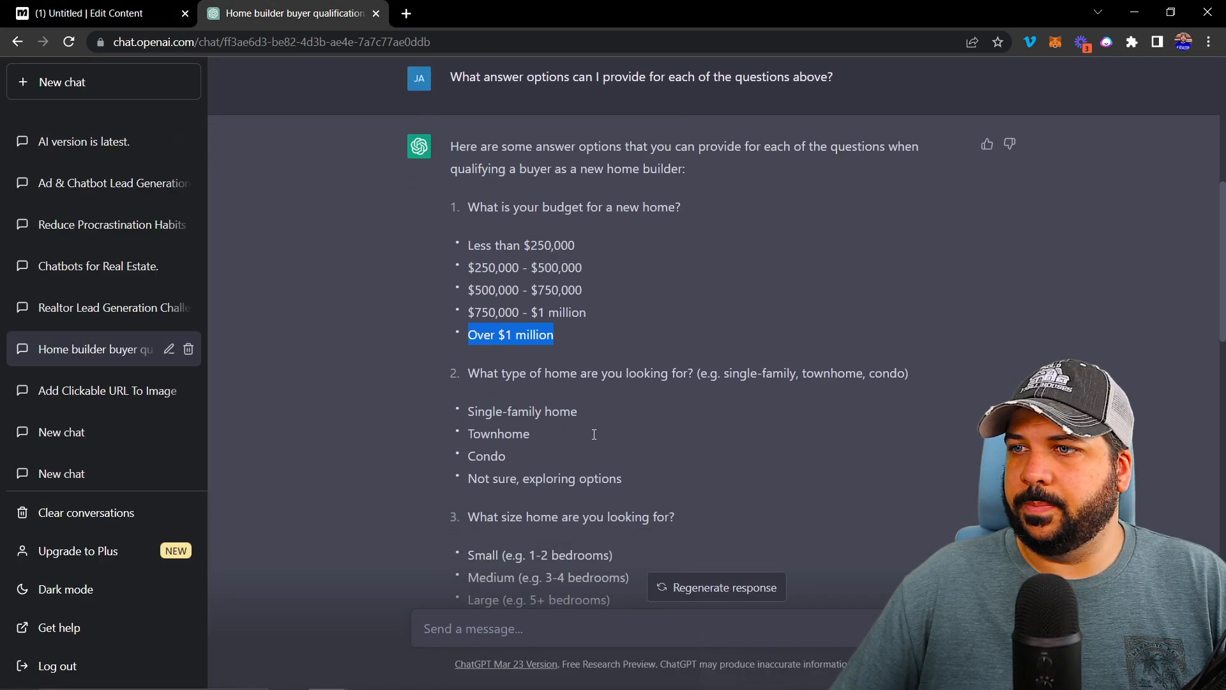
double_click(581, 359)
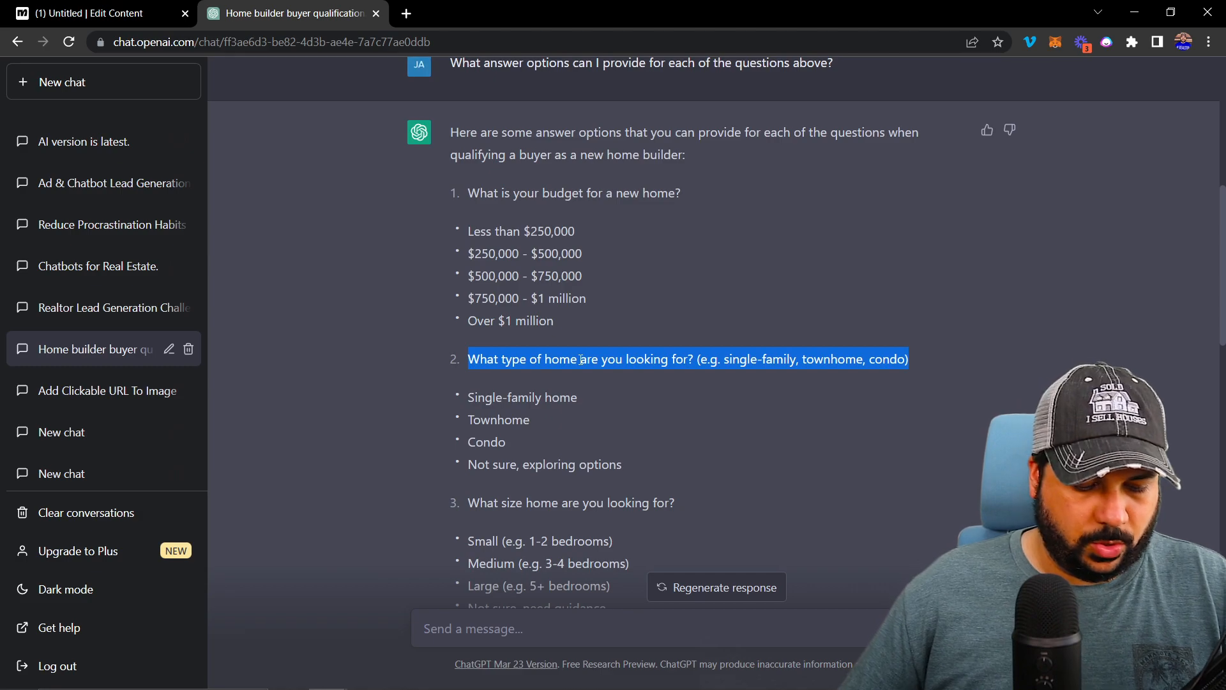
click(700, 360)
drag(694, 358, 470, 361)
key(ctrl+c)
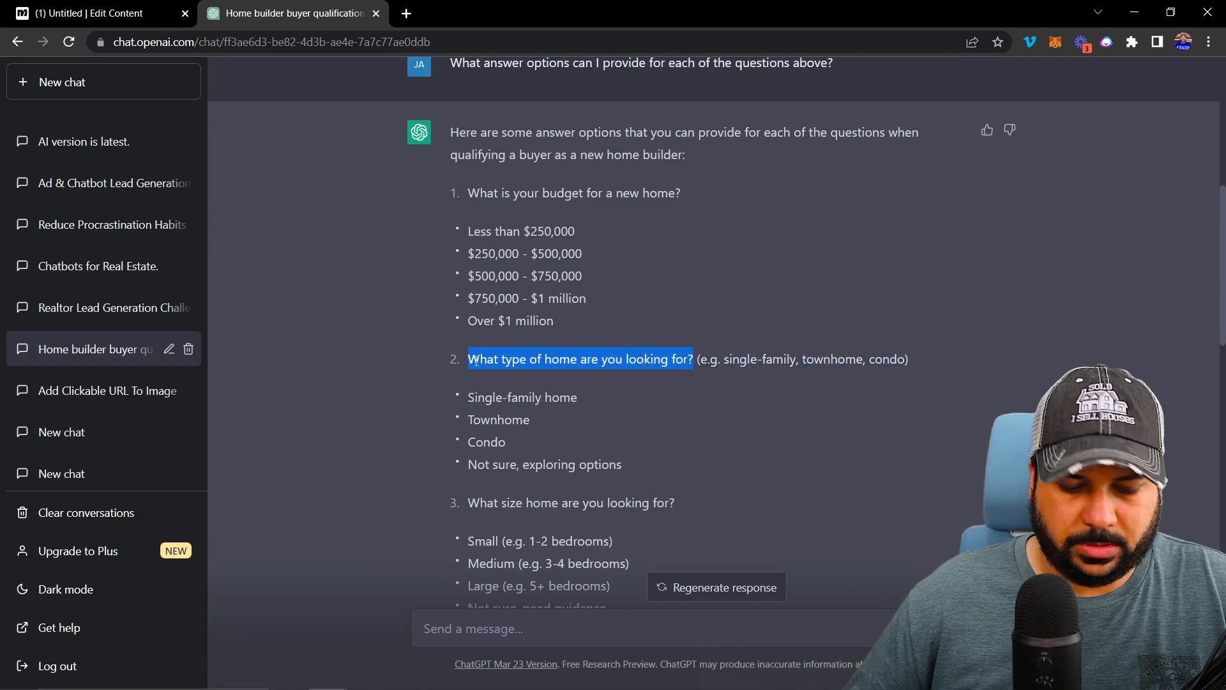
click(132, 19)
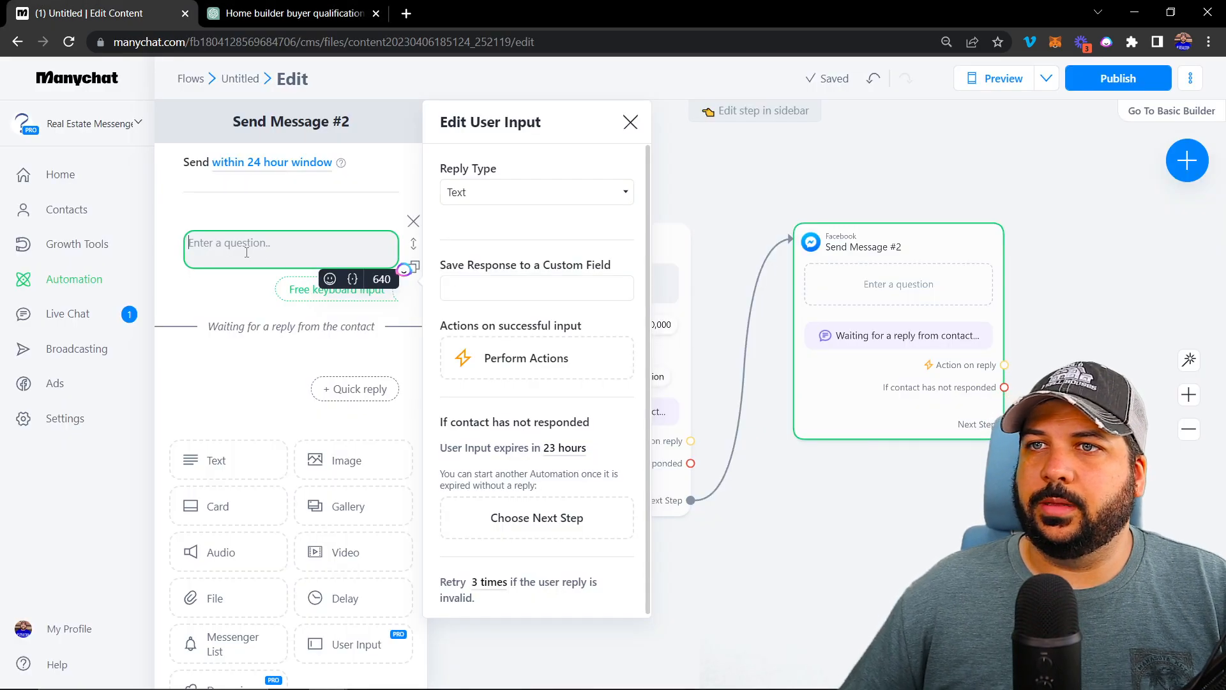
key(ctrl+v)
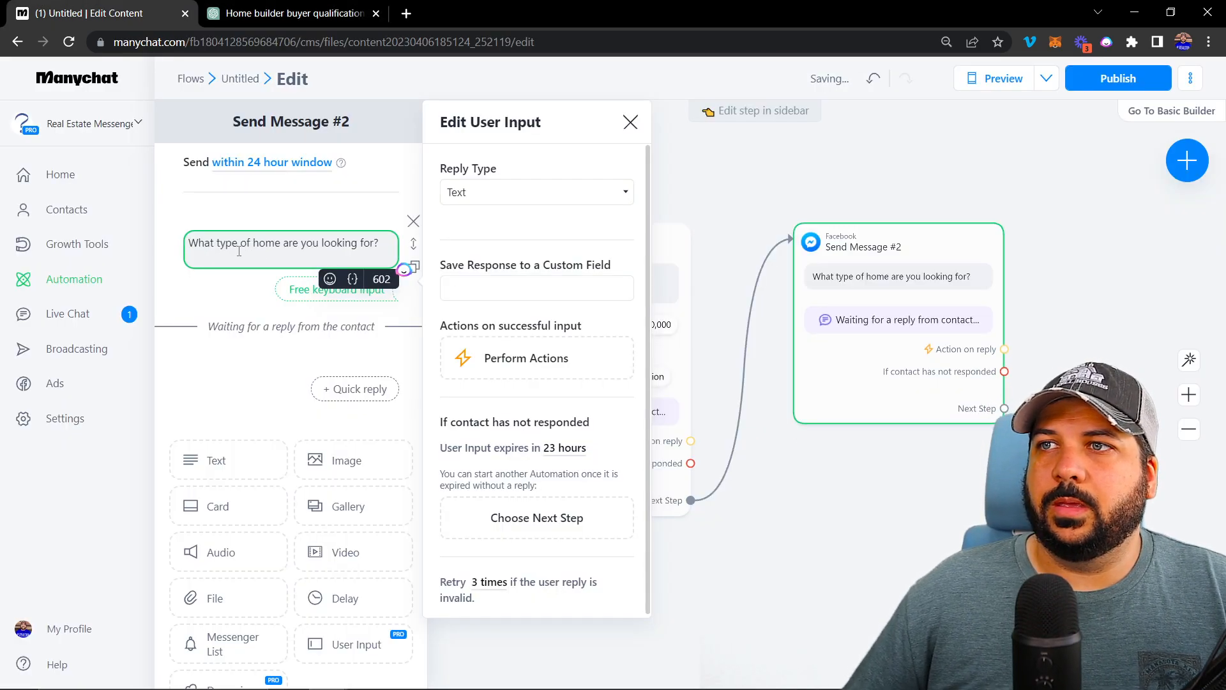
Copy the budget question's "Swipe Left or Right for more options." line into the home type question and set its reply type to Multiple Choice
click(860, 468)
click(632, 307)
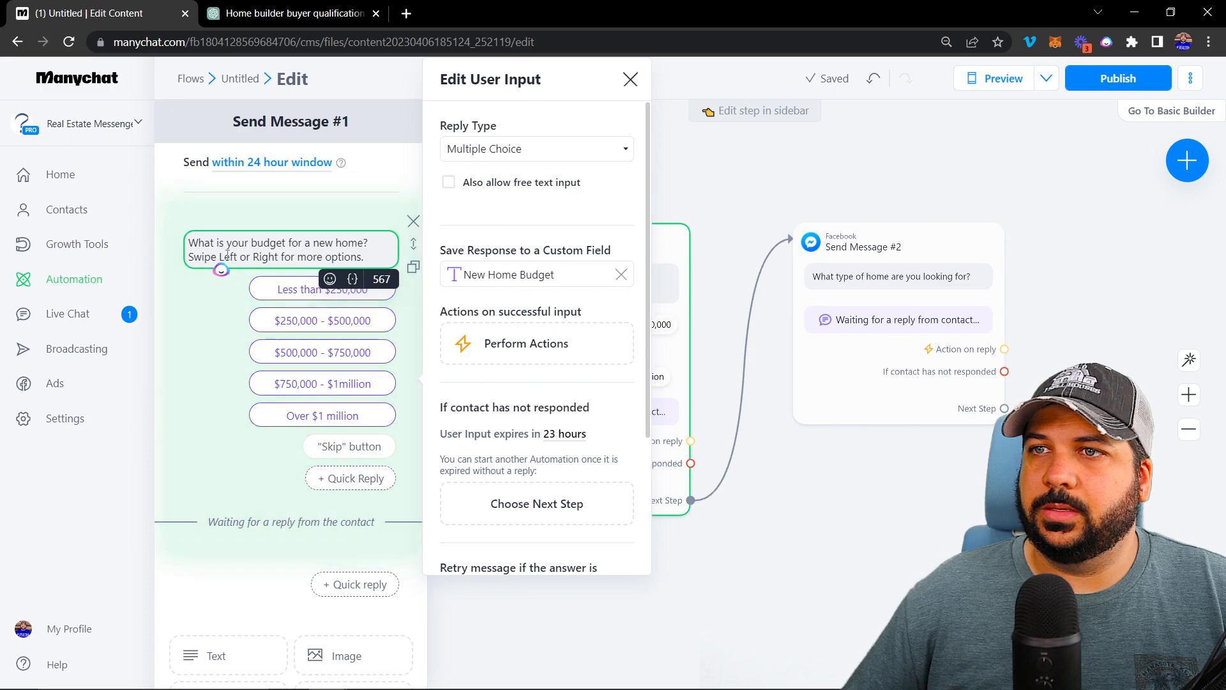
drag(188, 257, 366, 256)
key(ctrl+c)
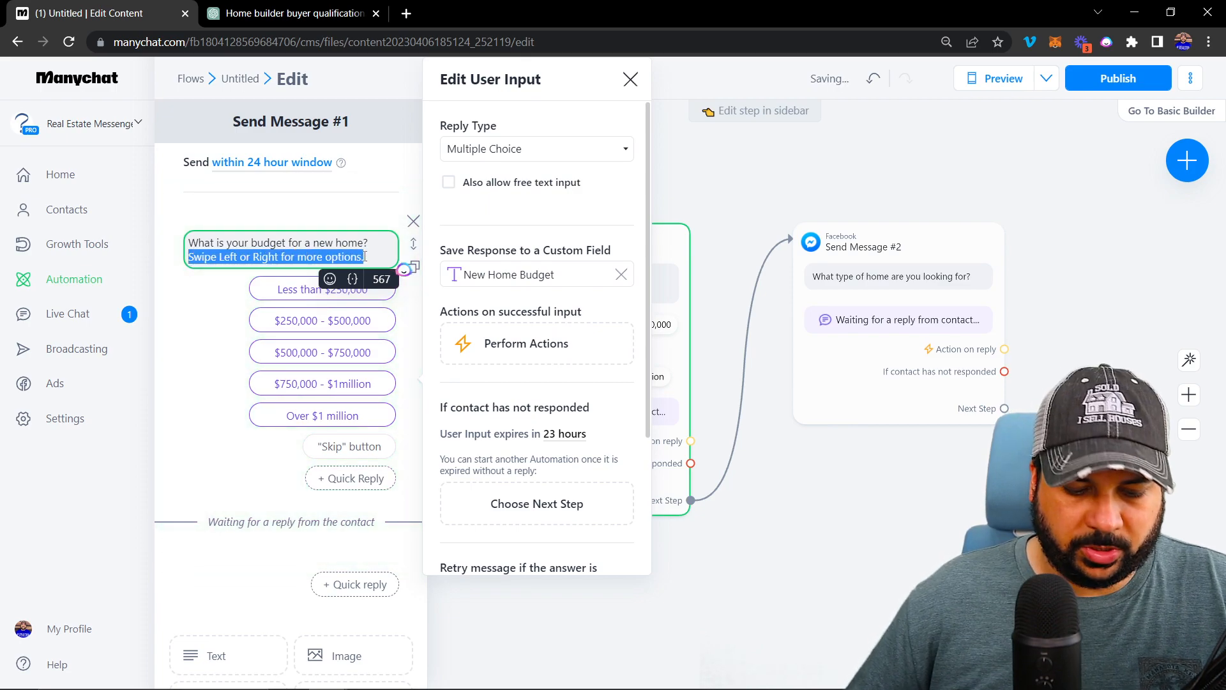
click(877, 320)
click(262, 257)
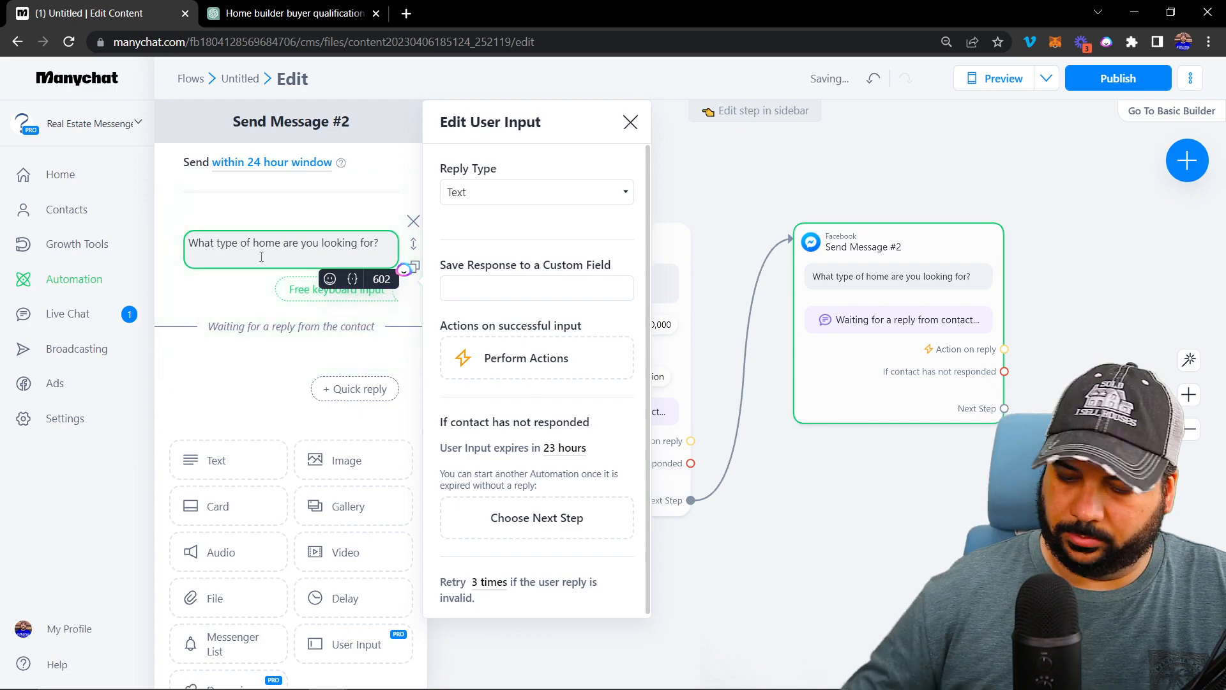
key(ctrl+v)
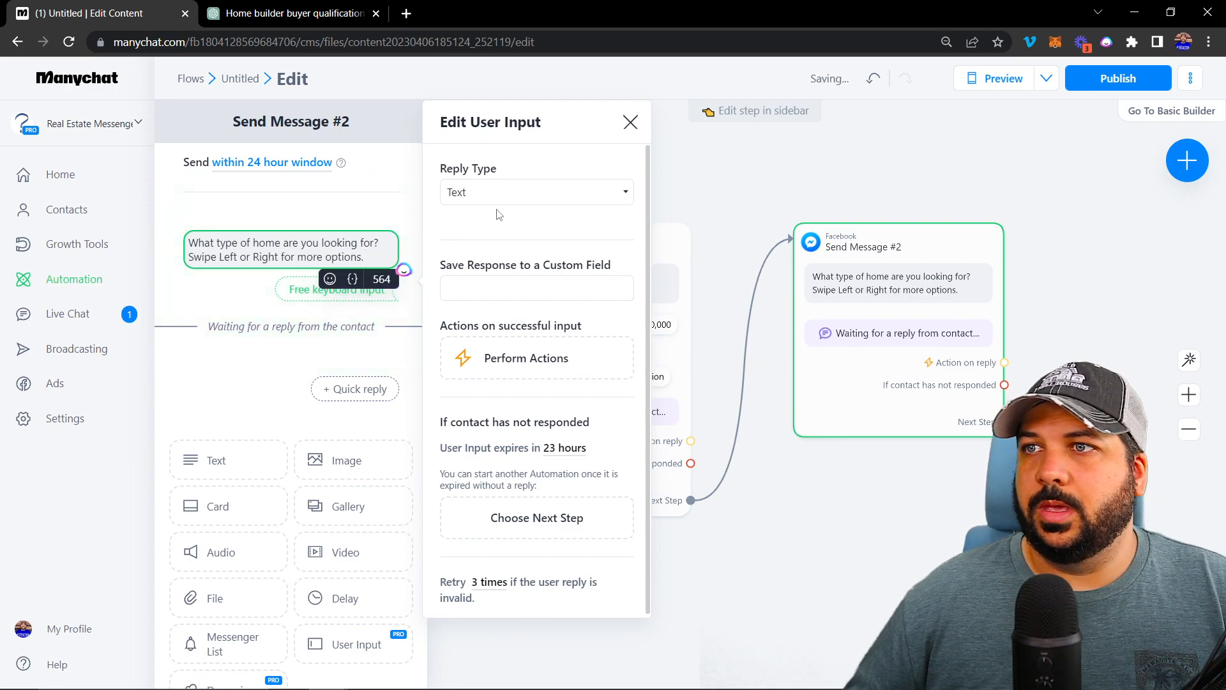
click(516, 194)
click(499, 229)
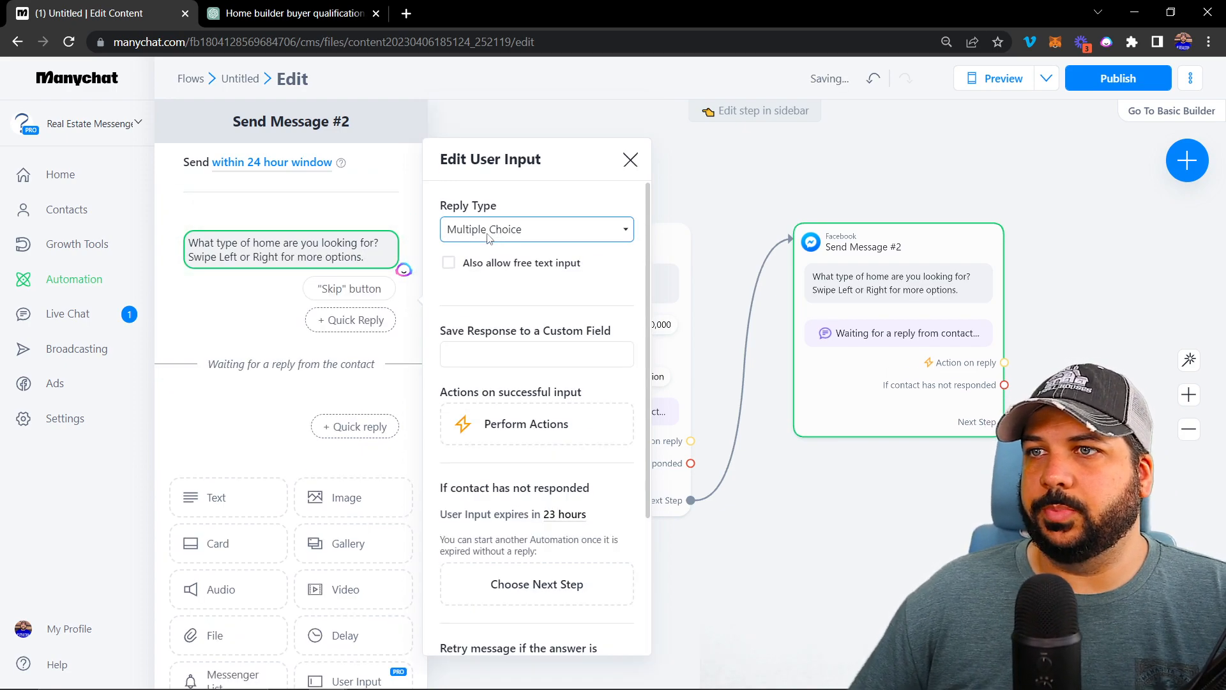
Copy "Single-family home" from ChatGPT and add it as the home type question's first quick reply in Manychat
click(267, 16)
scroll(547, 255, down, 2)
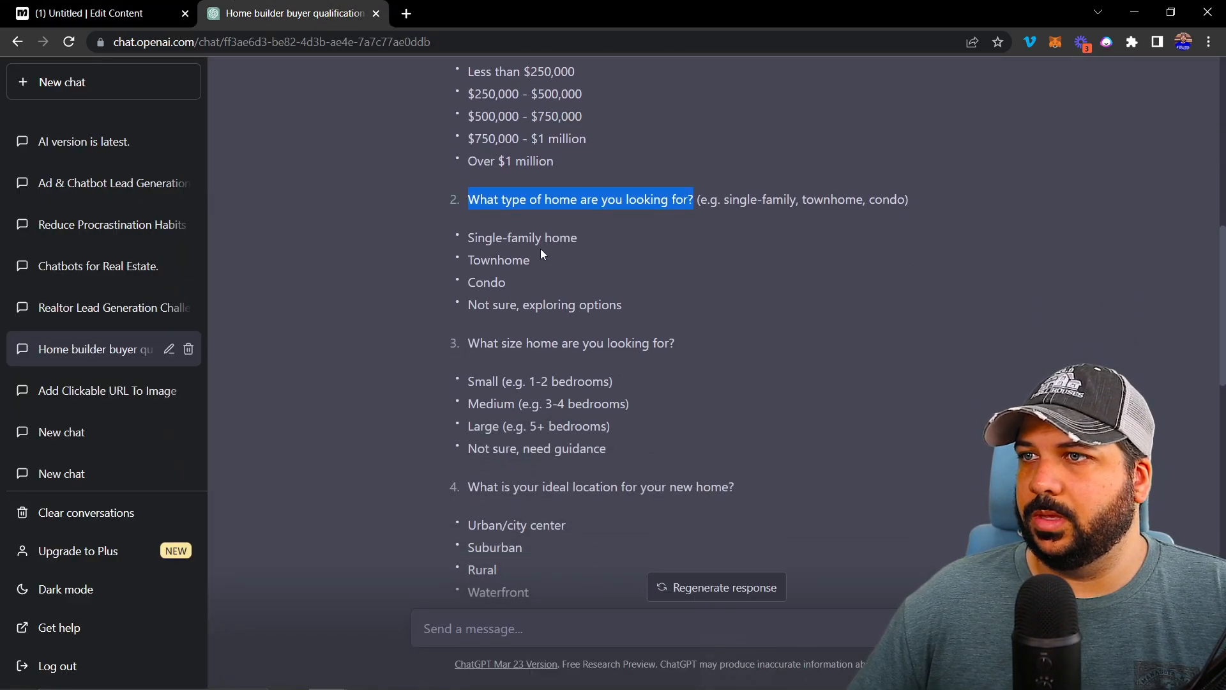
triple_click(502, 237)
key(ctrl+c)
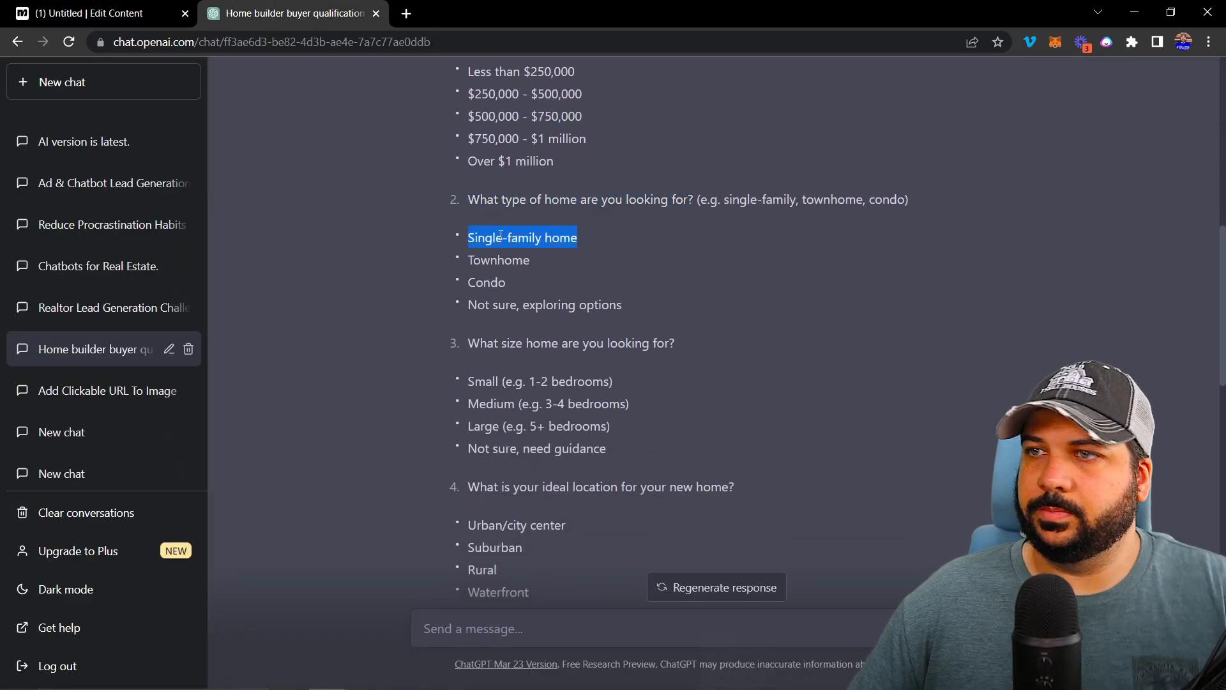
click(96, 13)
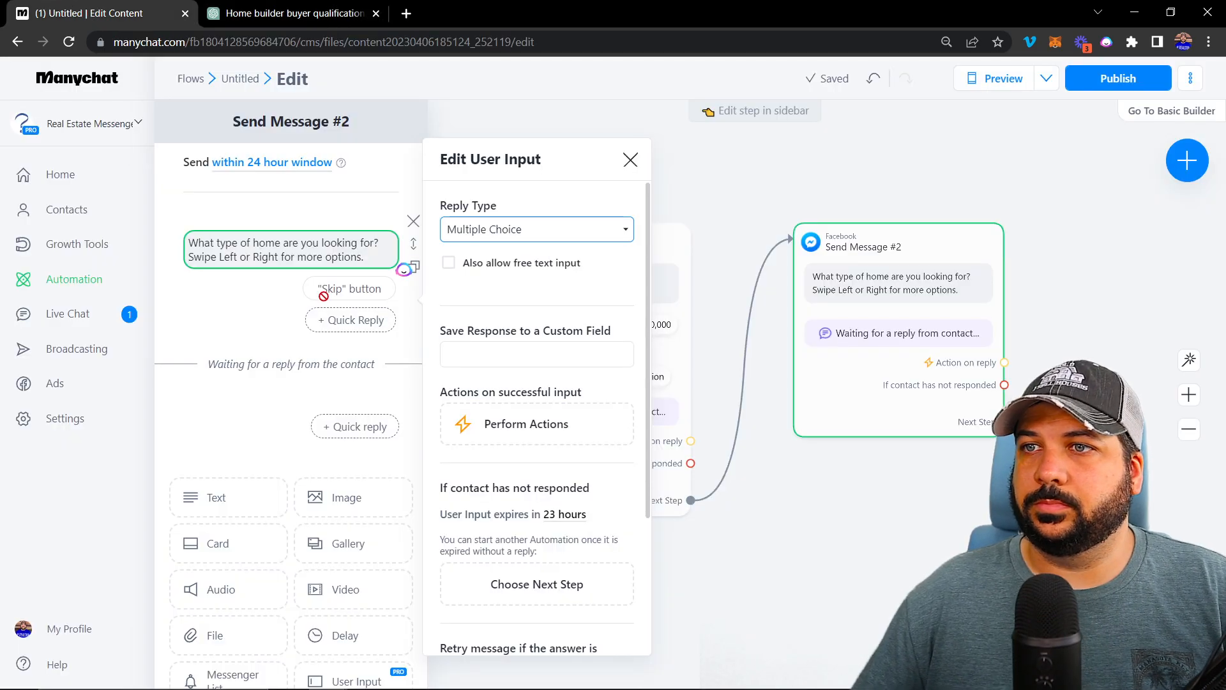
click(323, 318)
key(ctrl+v)
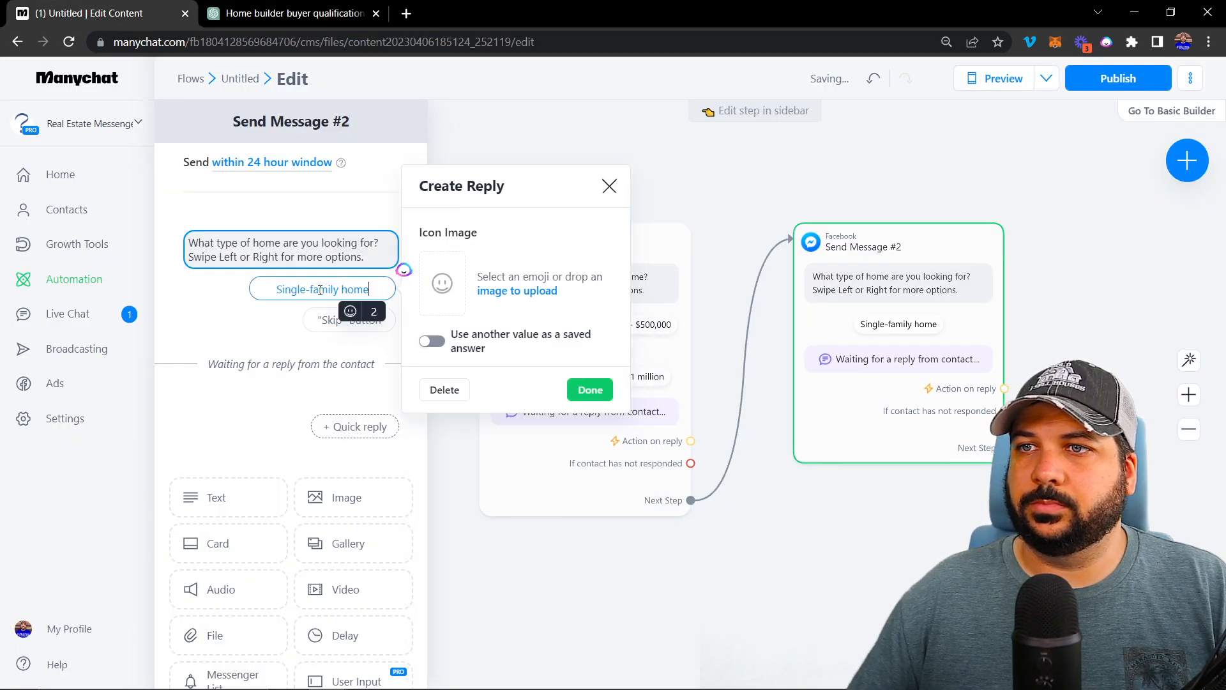
Copy "Townhome" from ChatGPT and add it as the home type question's second quick reply in Manychat
click(590, 390)
click(290, 13)
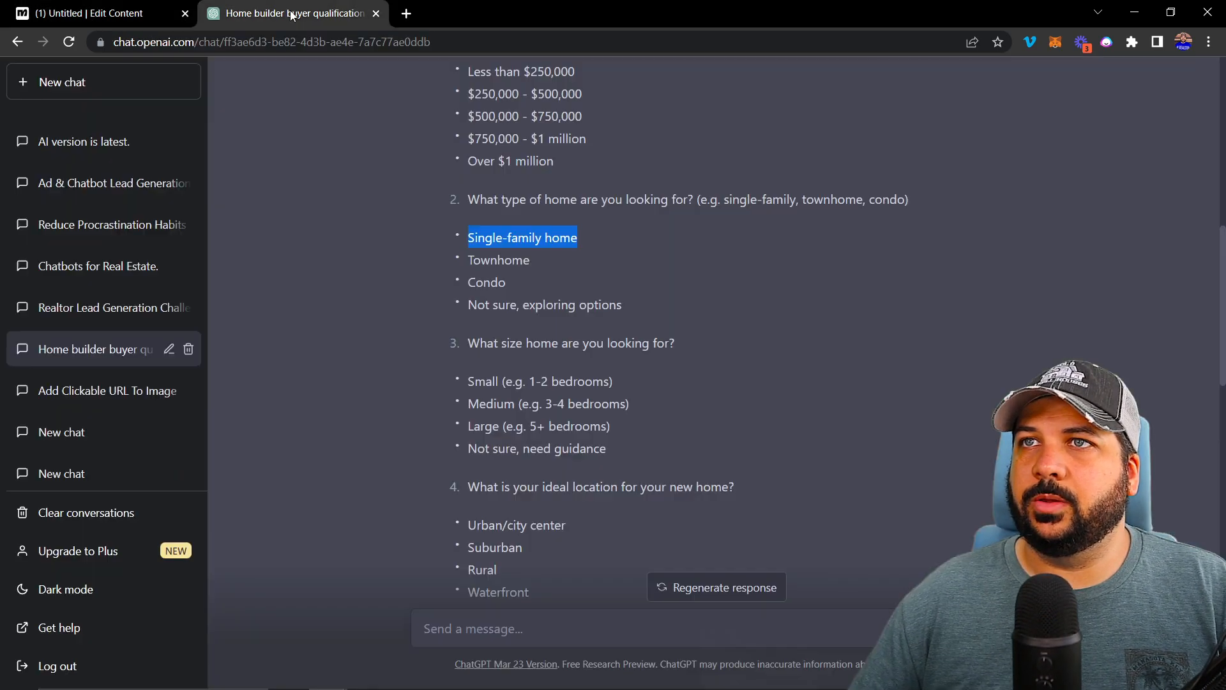
double_click(493, 266)
key(ctrl+c)
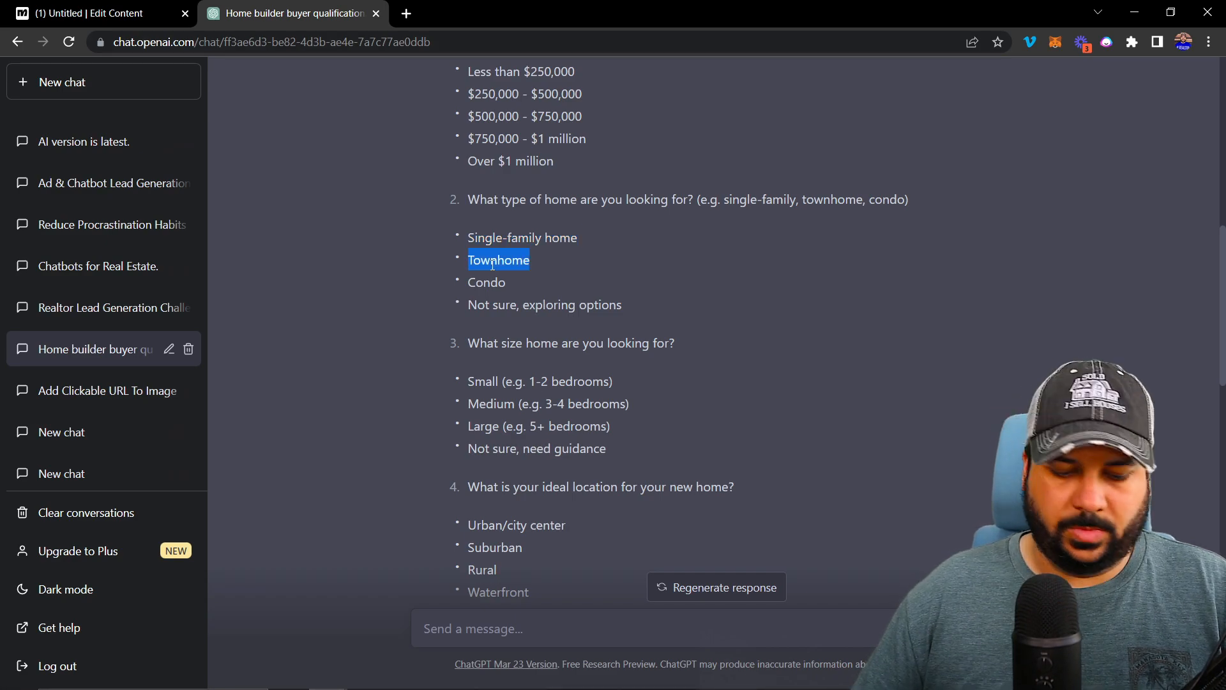
click(96, 14)
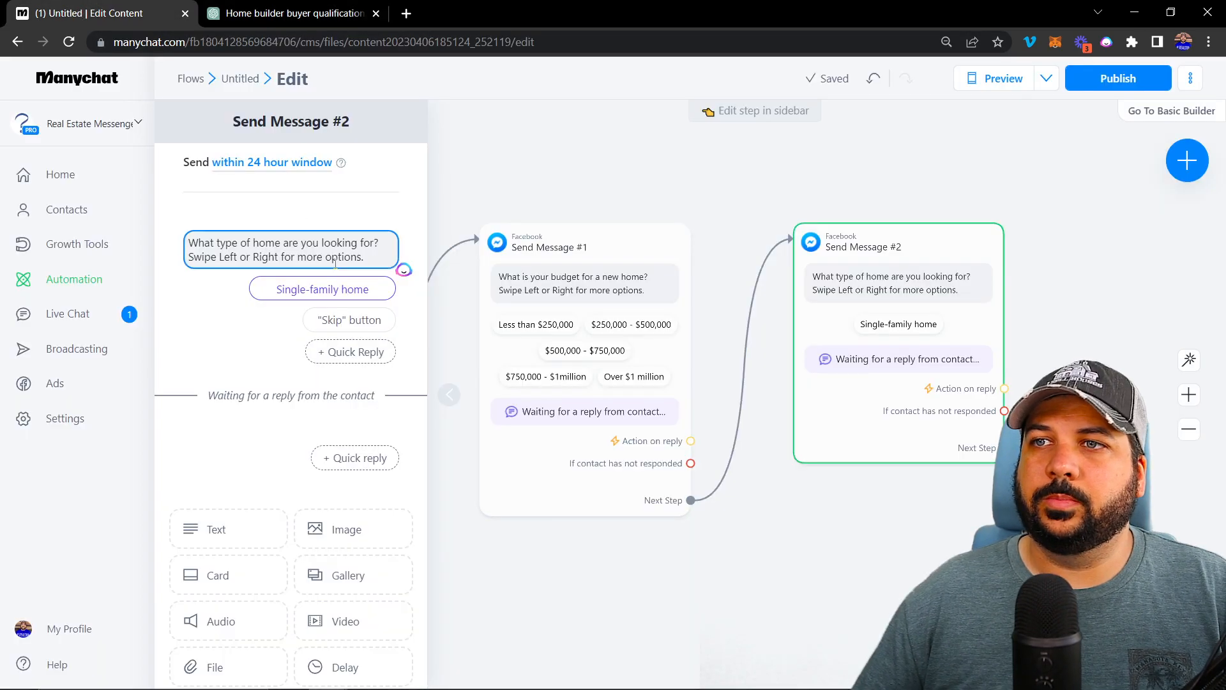
click(329, 350)
key(ctrl+v)
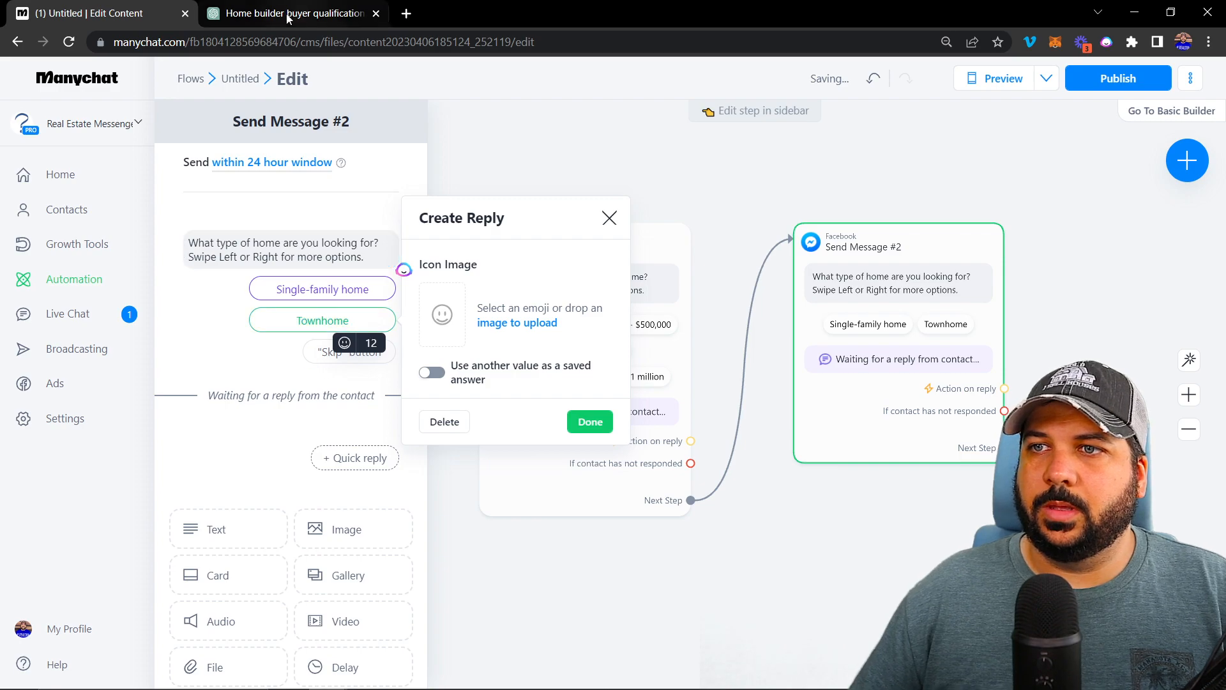
Copy "Condo" from ChatGPT and add it as the home type question's third quick reply in Manychat
click(291, 13)
double_click(482, 281)
key(ctrl+c)
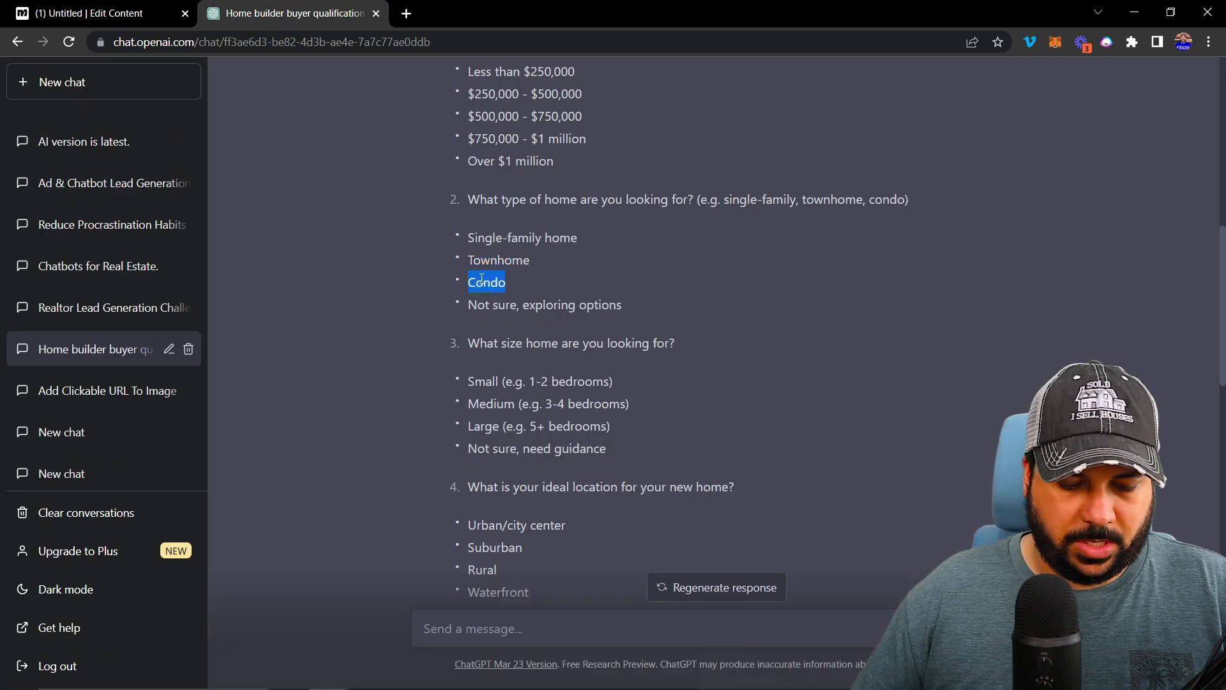
click(96, 19)
click(257, 363)
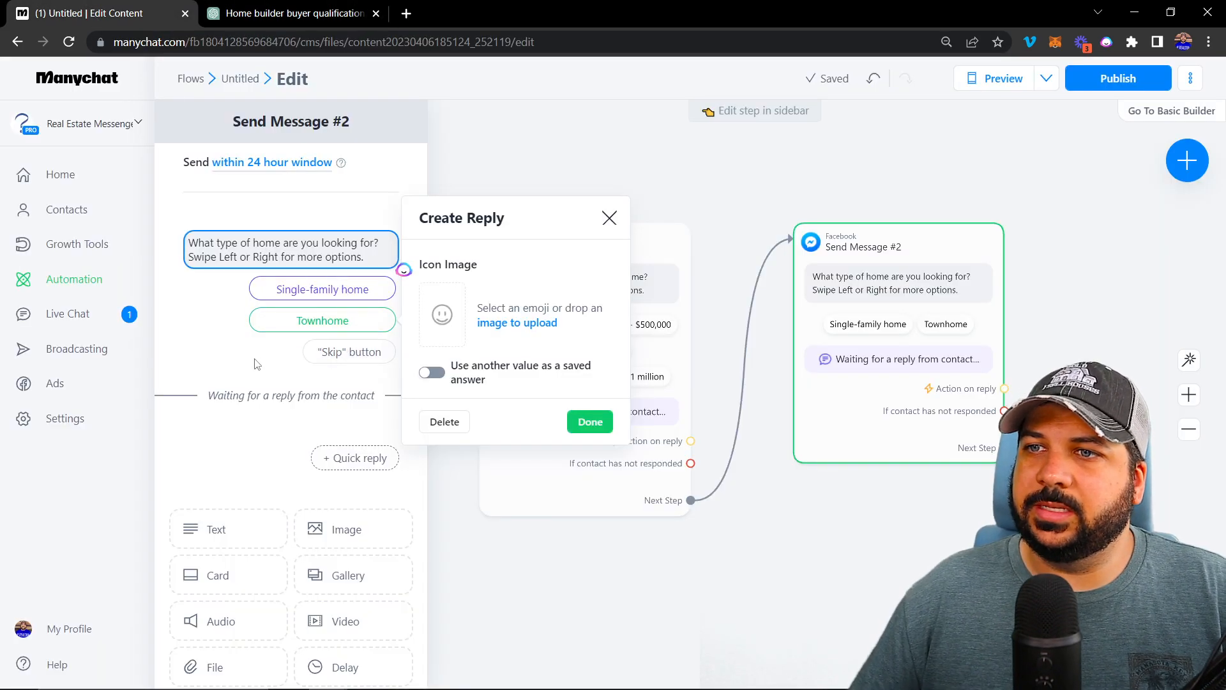
click(333, 387)
key(ctrl+v)
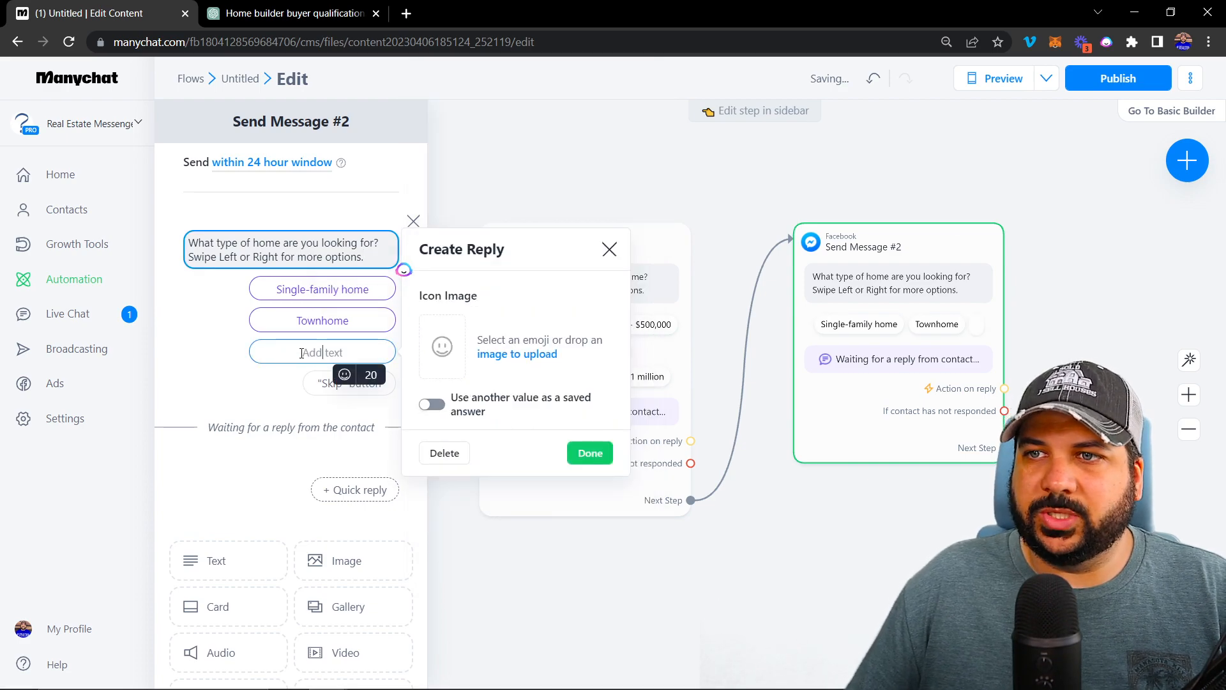
Copy "Not sure" from ChatGPT's last home type answer and add it as the fourth quick reply in Manychat
click(291, 12)
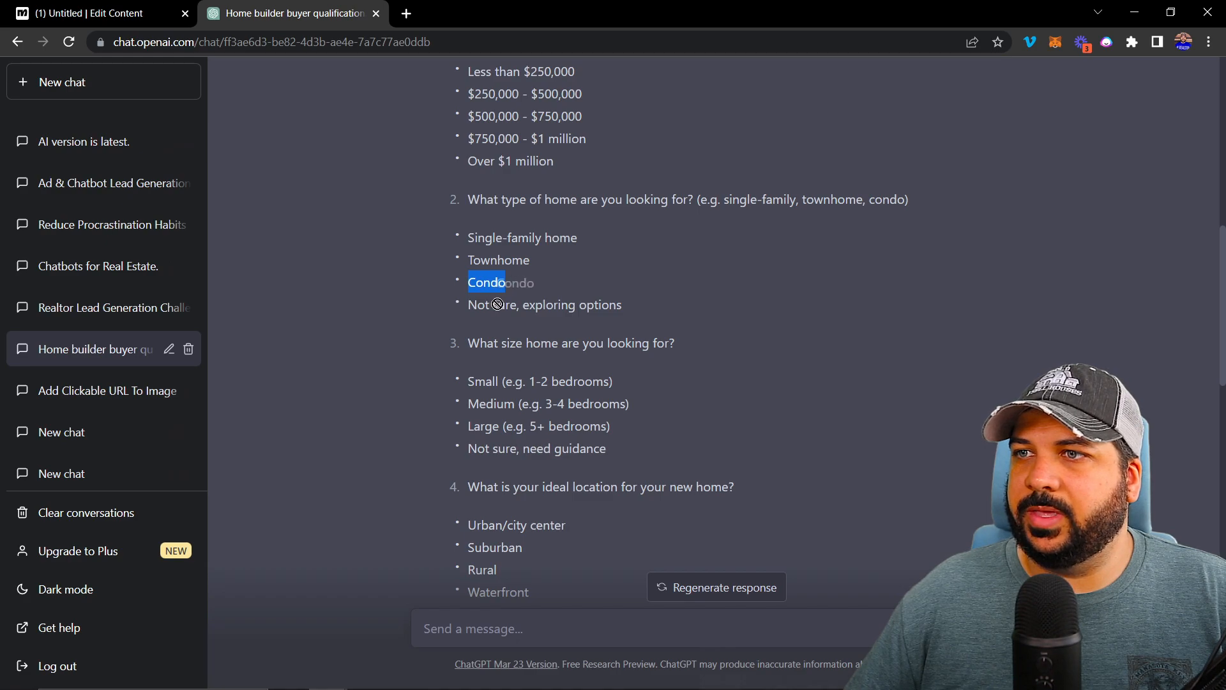
drag(516, 306, 472, 306)
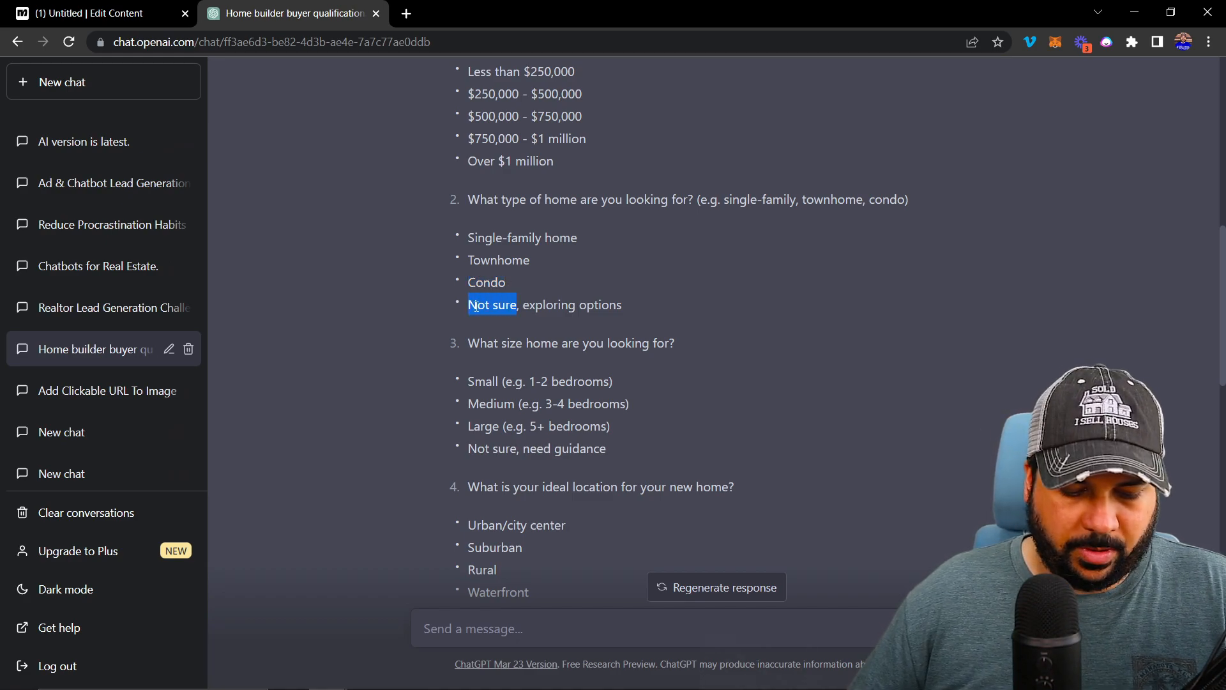
click(122, 12)
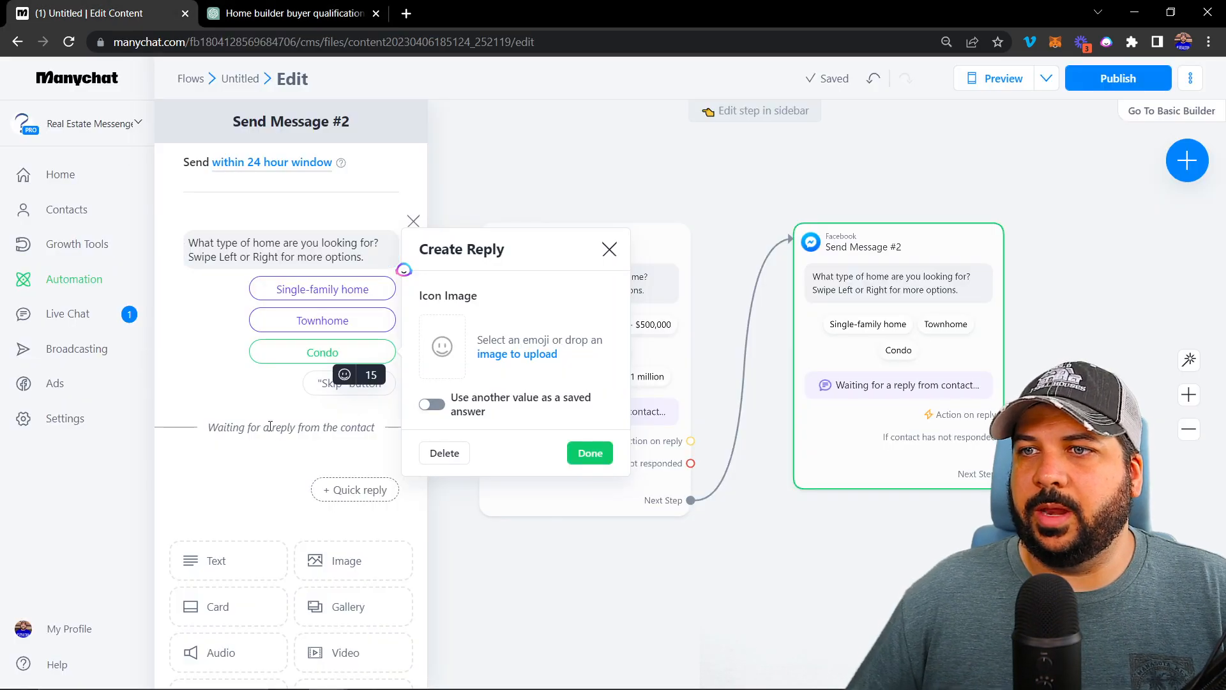
click(252, 388)
click(342, 419)
click(300, 384)
text(Not sure)
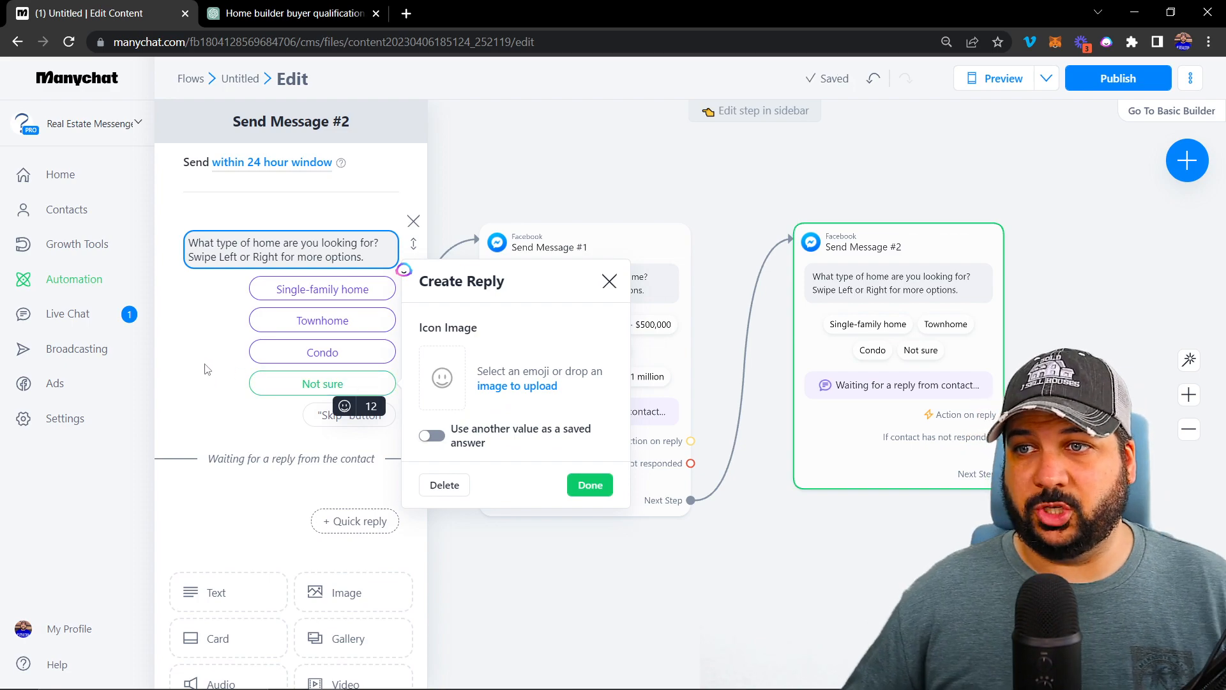
click(195, 390)
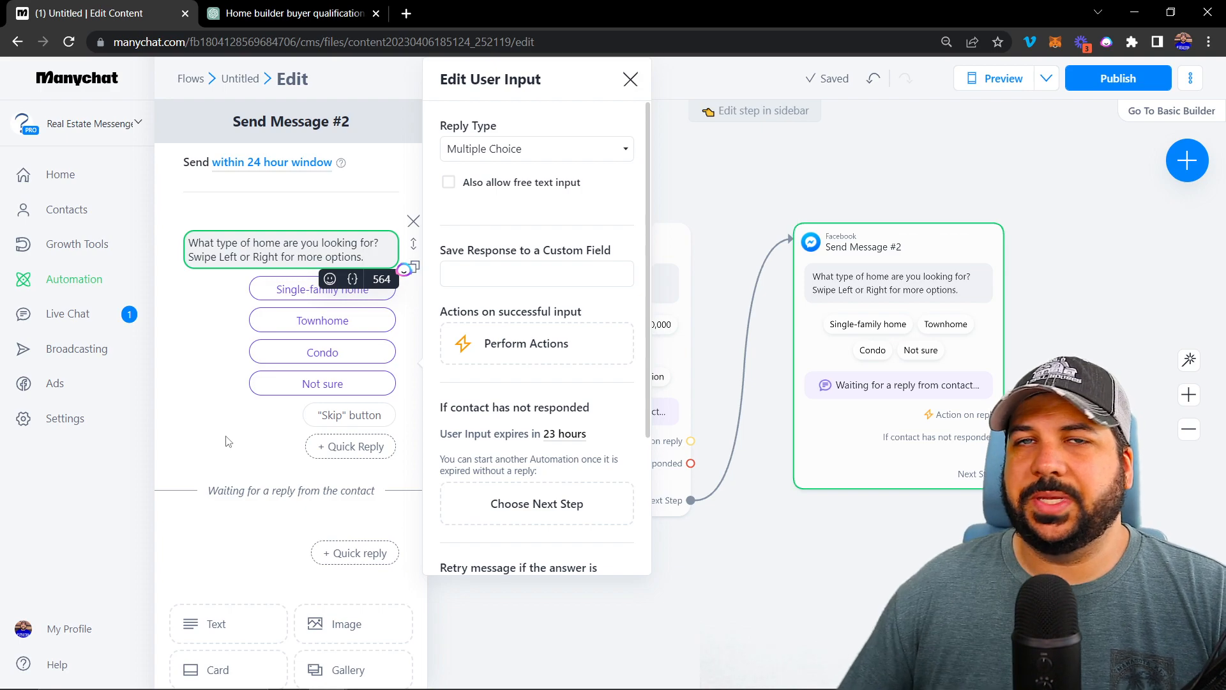
Save the home type question's response to a new custom user field named "New Home Type"
click(495, 279)
text(New)
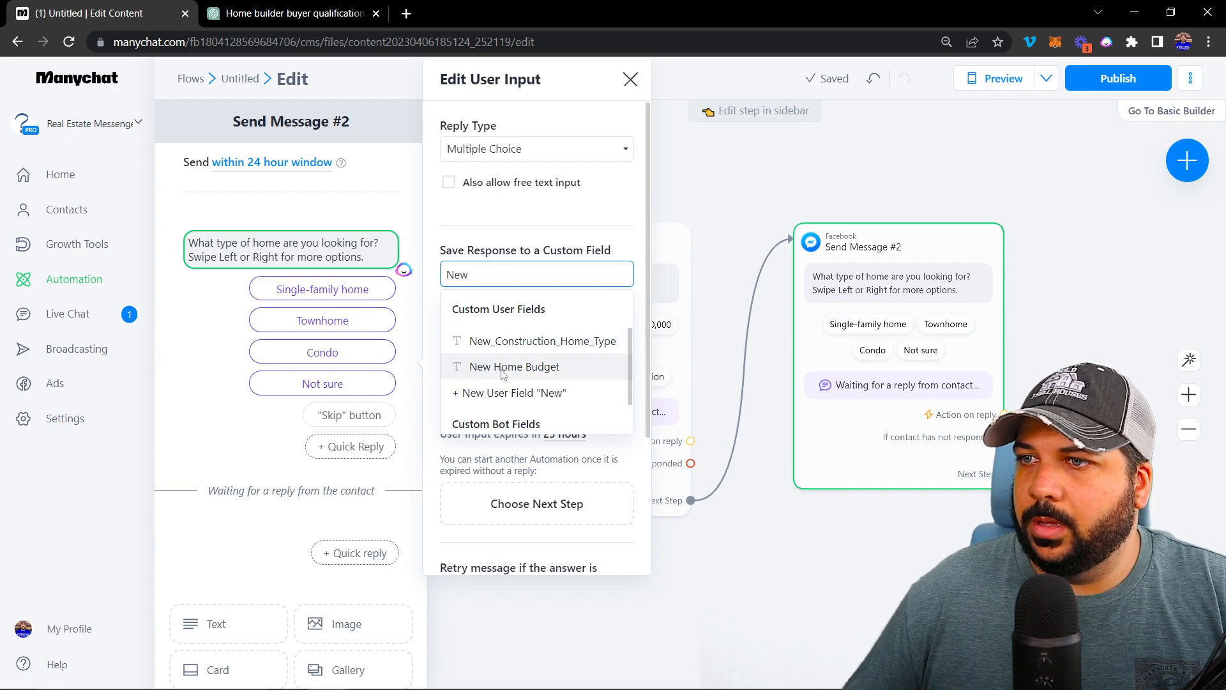
click(498, 367)
key(BackSpace)
key(BackSpace)
key(BackSpace)
key(BackSpace)
key(BackSpace)
key(BackSpace)
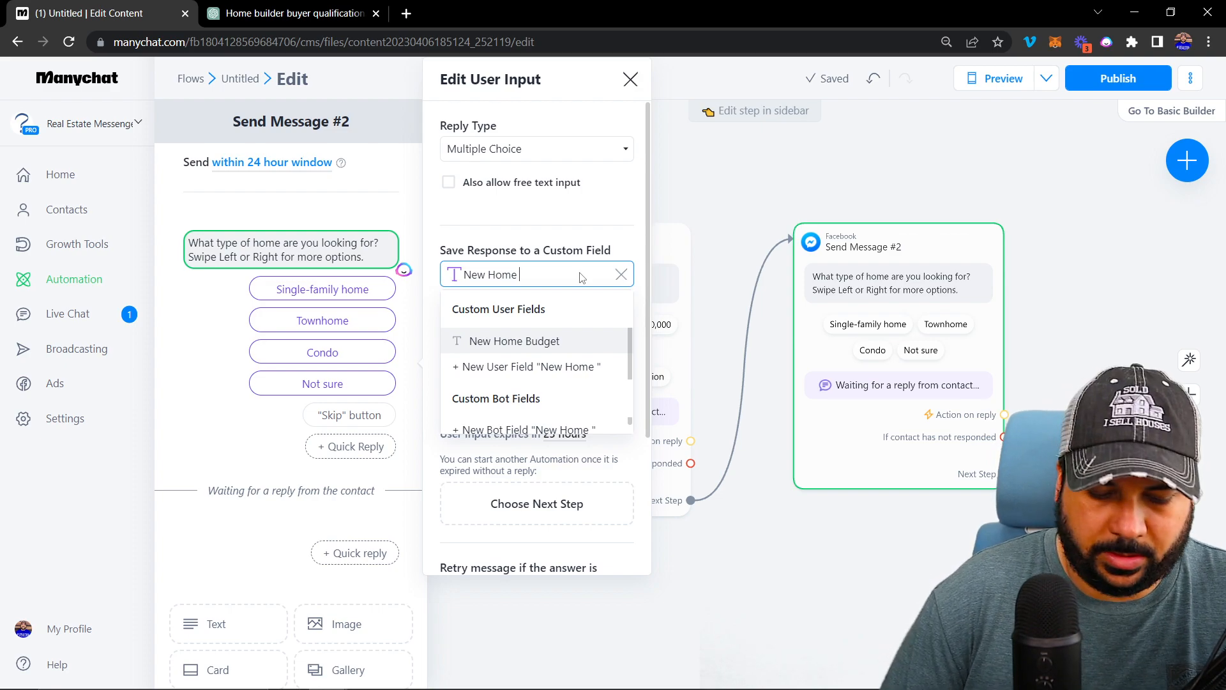
text(Type)
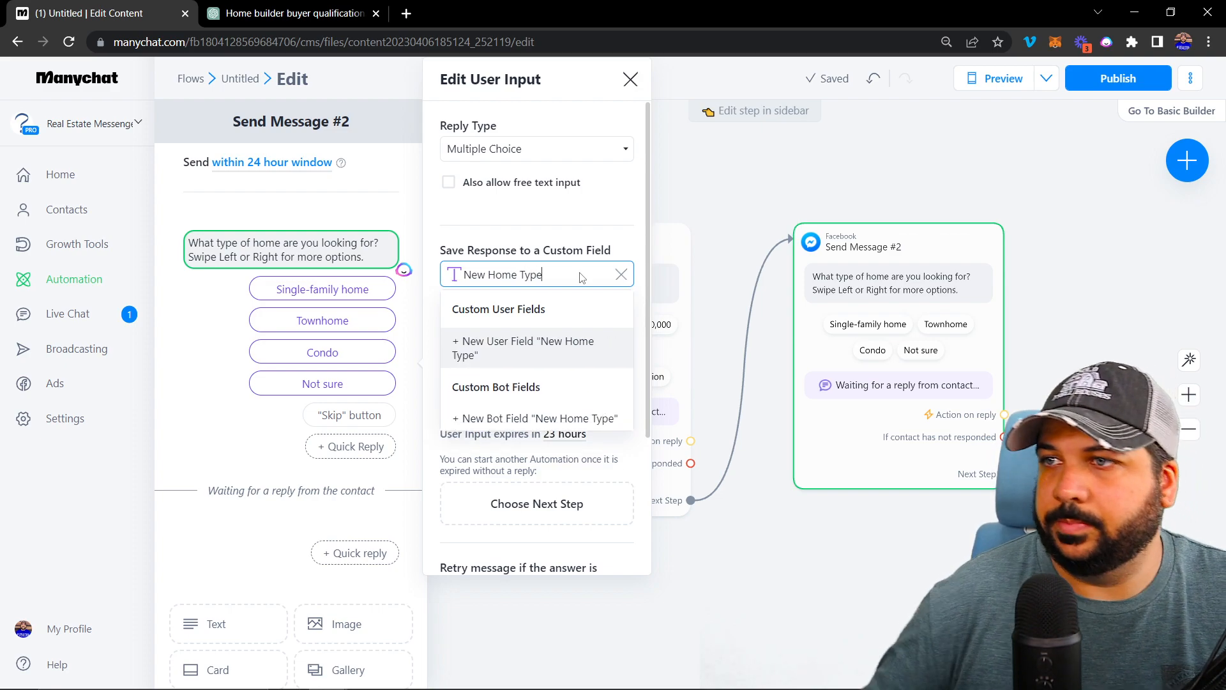
click(509, 351)
click(722, 442)
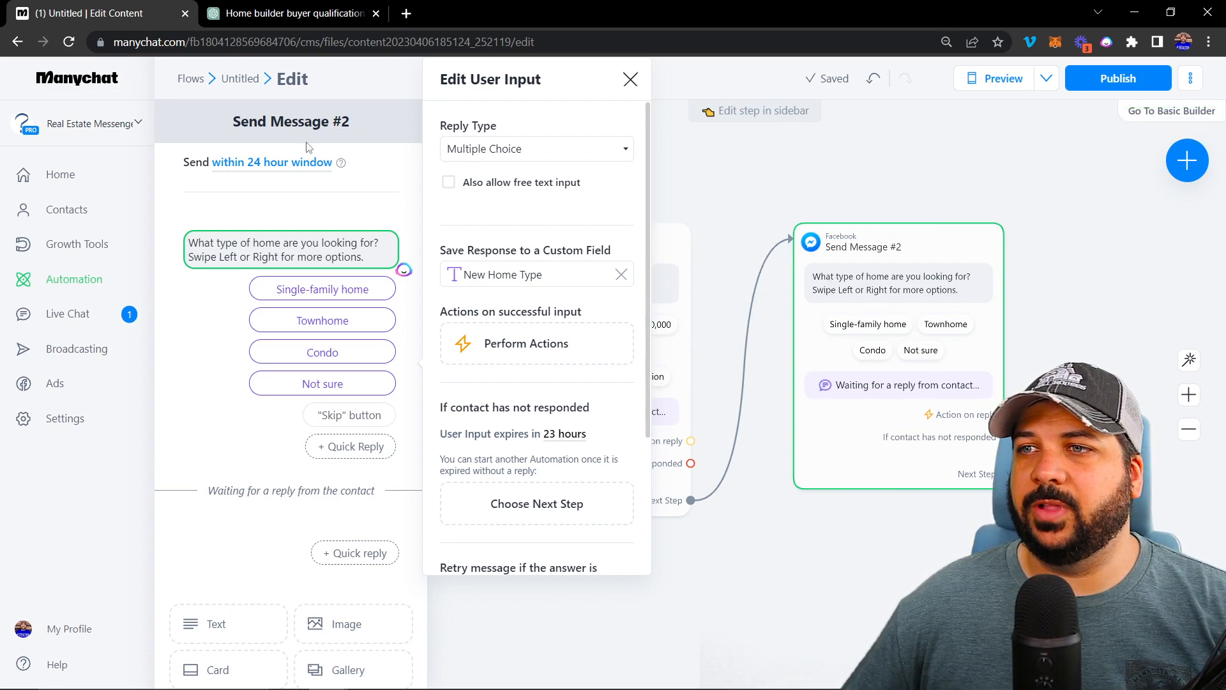
Review ChatGPT's remaining qualification questions and answers on home size, location, timeline, mortgage pre-approval and must-haves
click(291, 17)
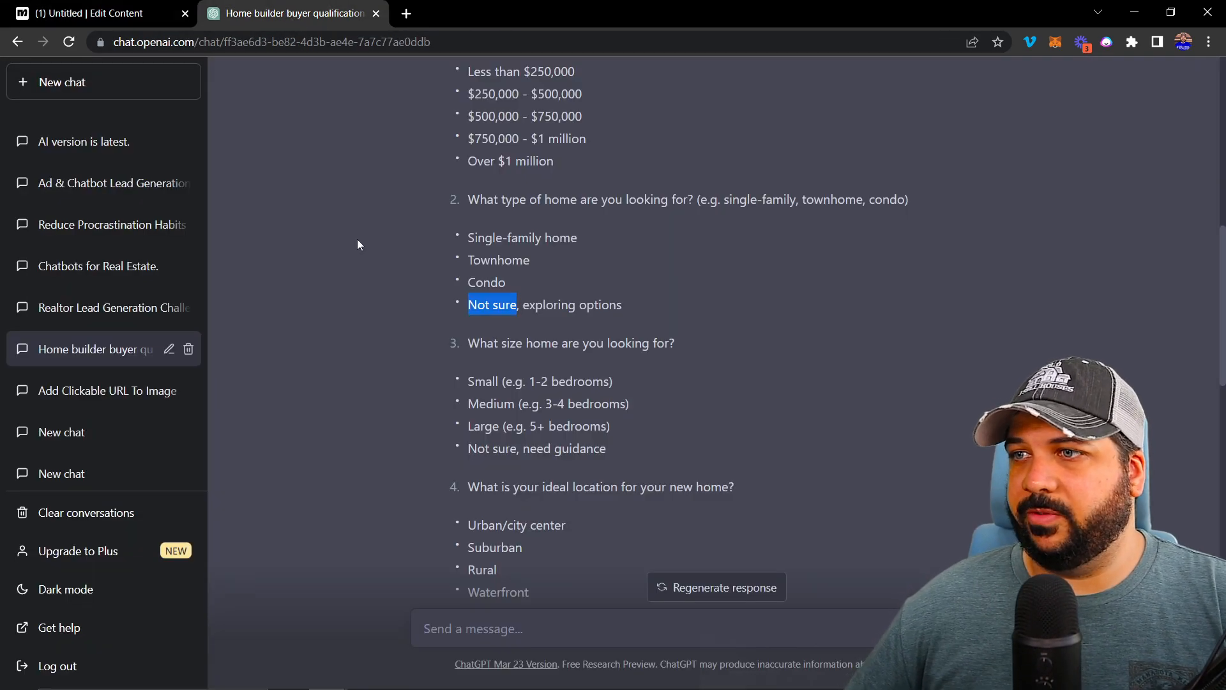
scroll(406, 302, down, 1)
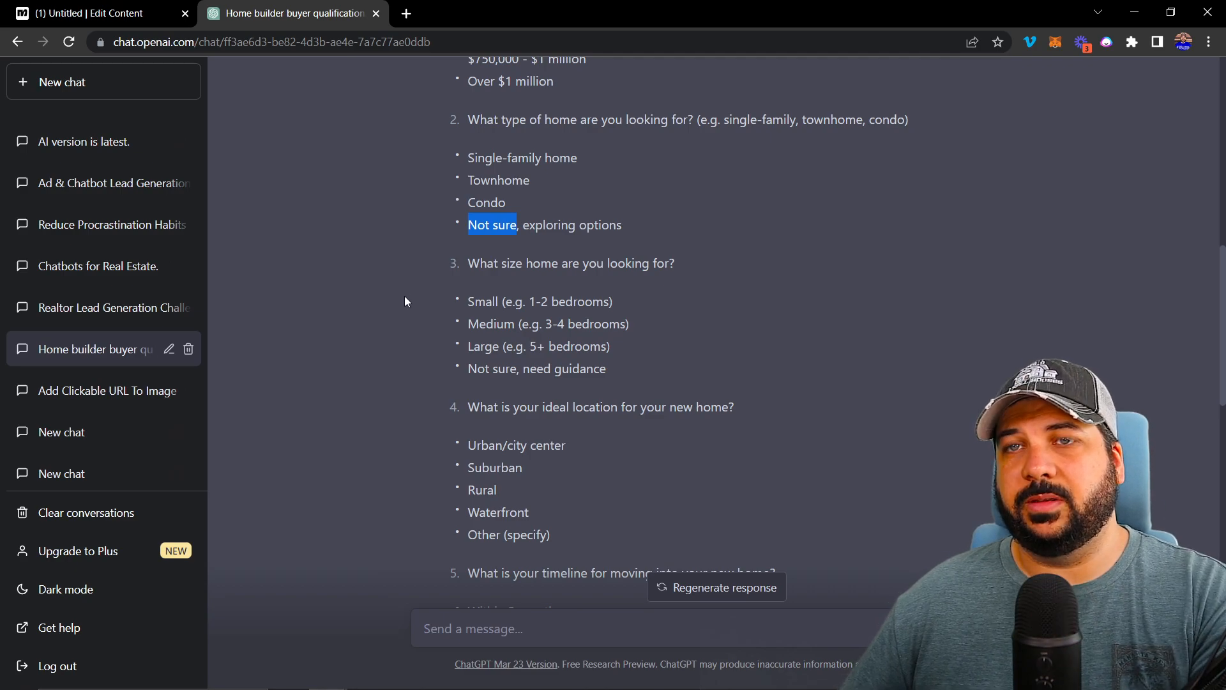
scroll(434, 307, down, 3)
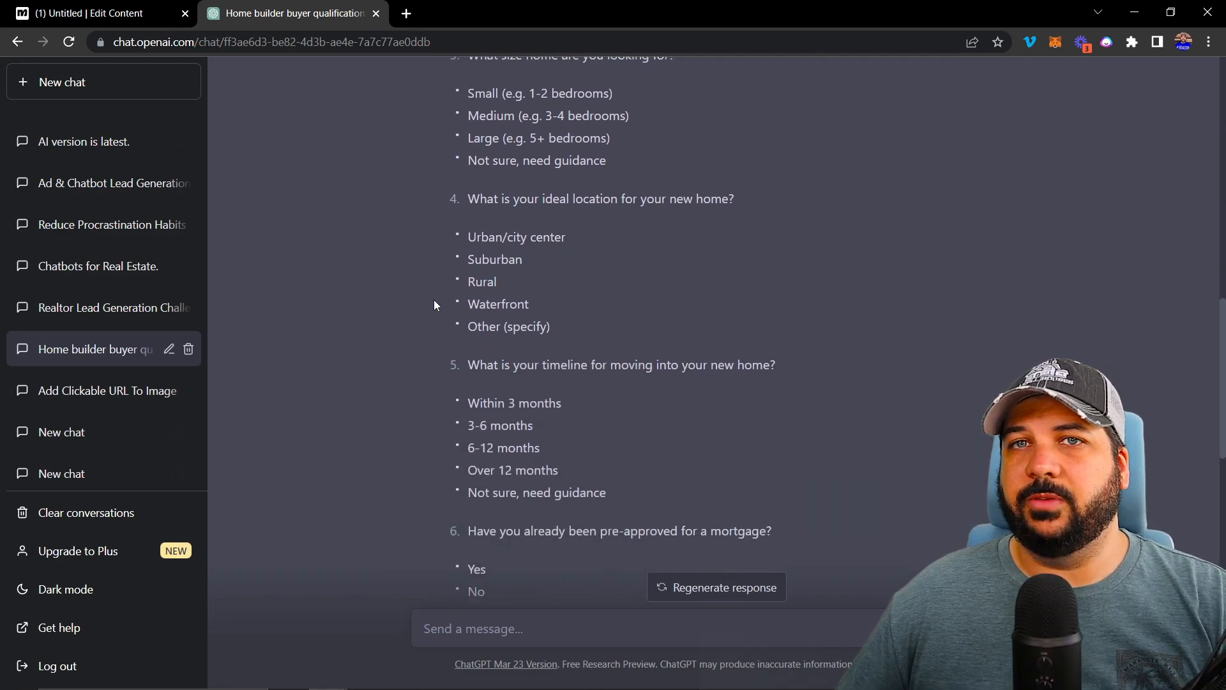
scroll(435, 301, down, 1)
scroll(434, 301, up, 3)
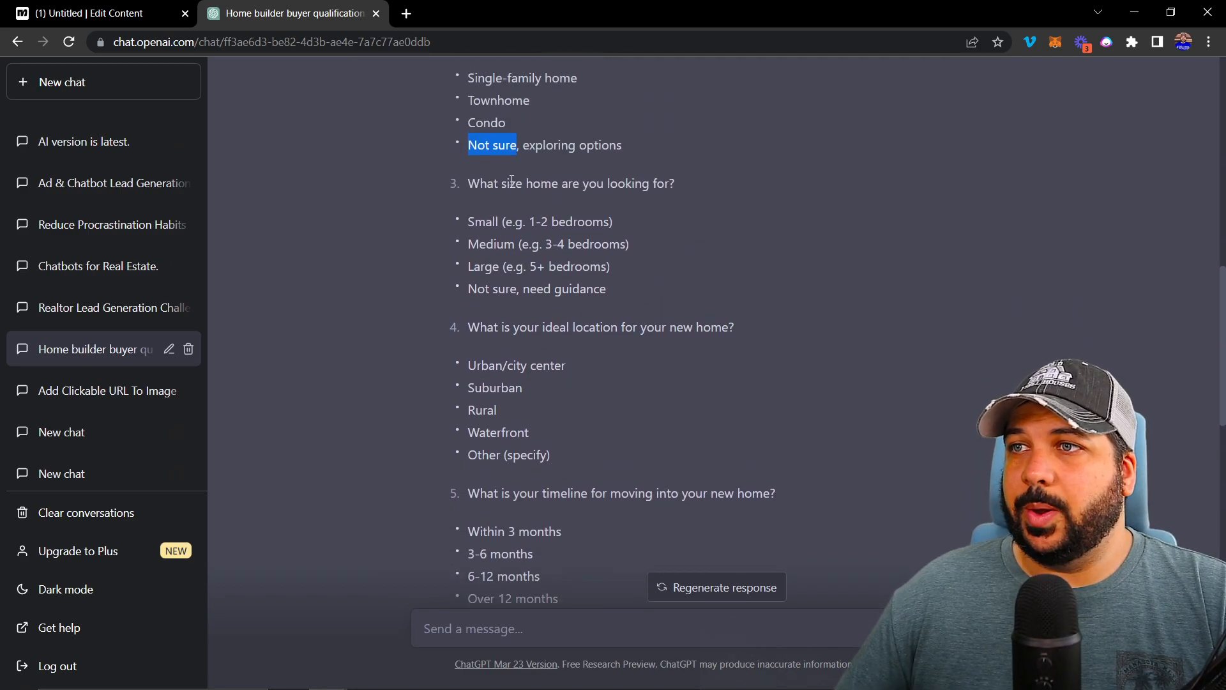
drag(469, 183, 625, 283)
scroll(474, 356, down, 1)
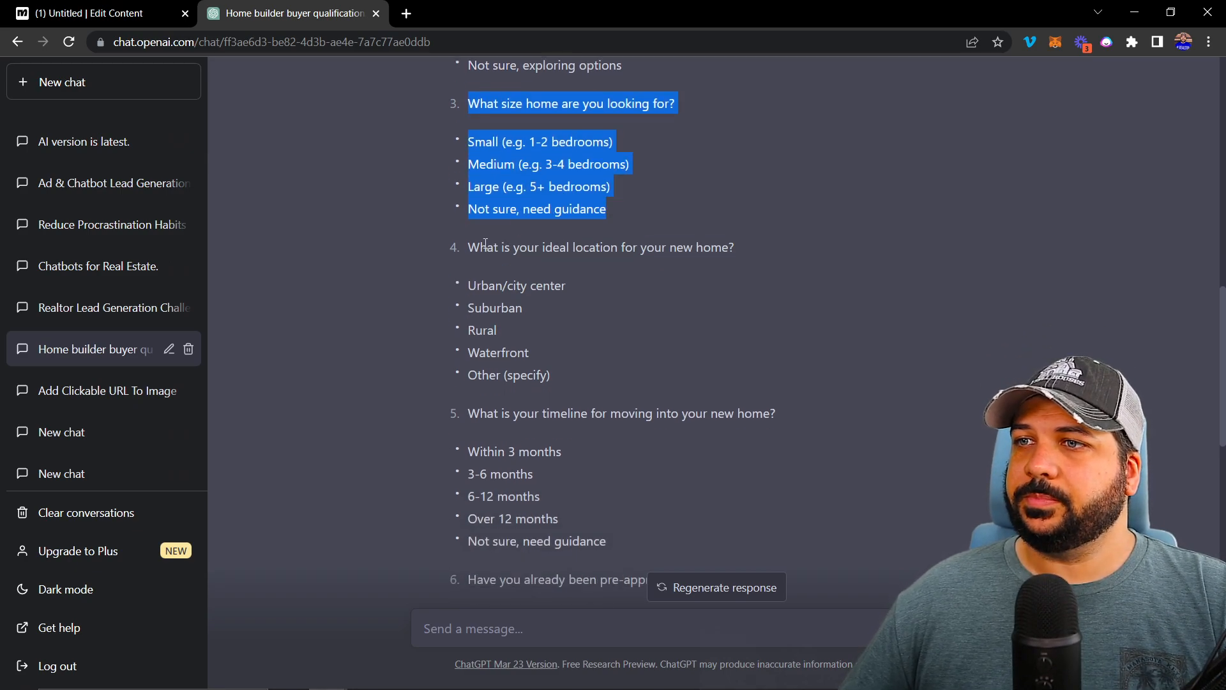
drag(481, 259, 584, 373)
click(543, 248)
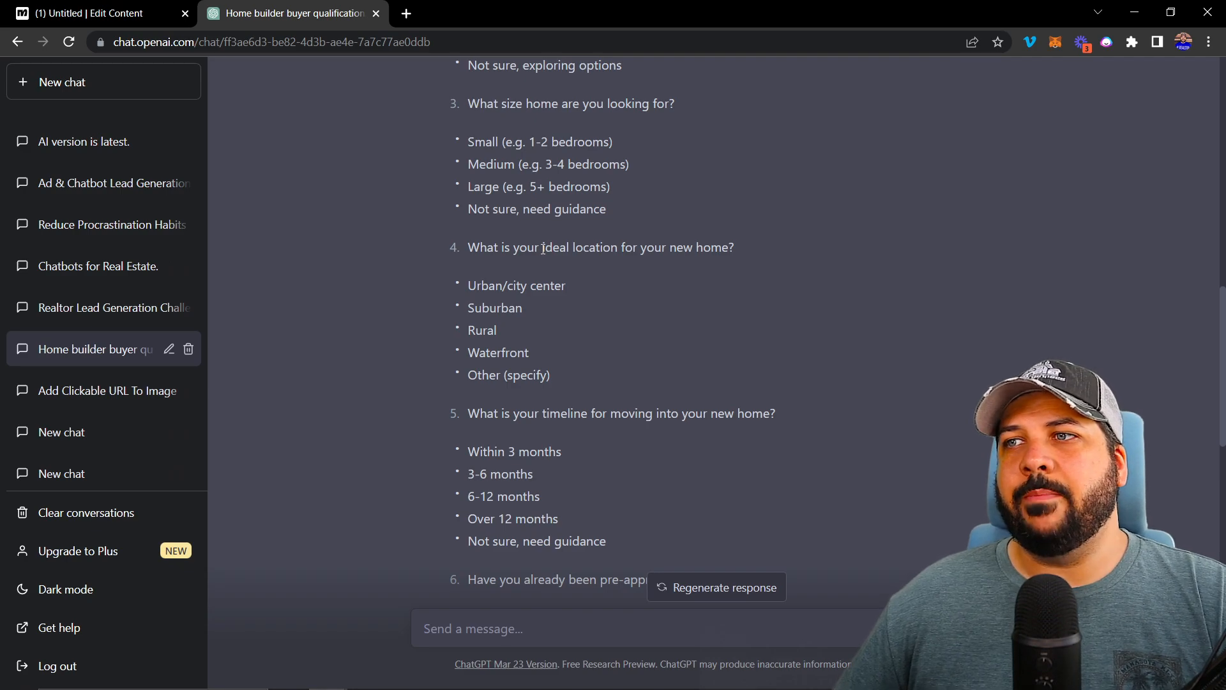
drag(470, 285, 547, 286)
drag(482, 308, 512, 309)
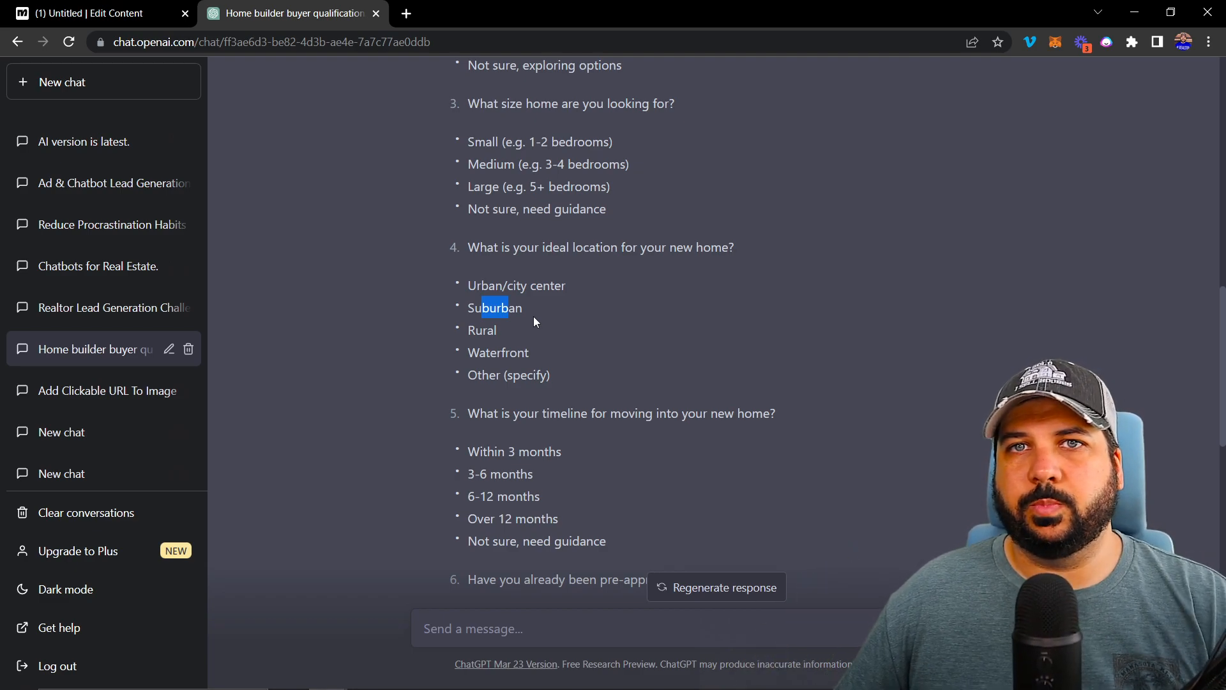
scroll(551, 349, down, 2)
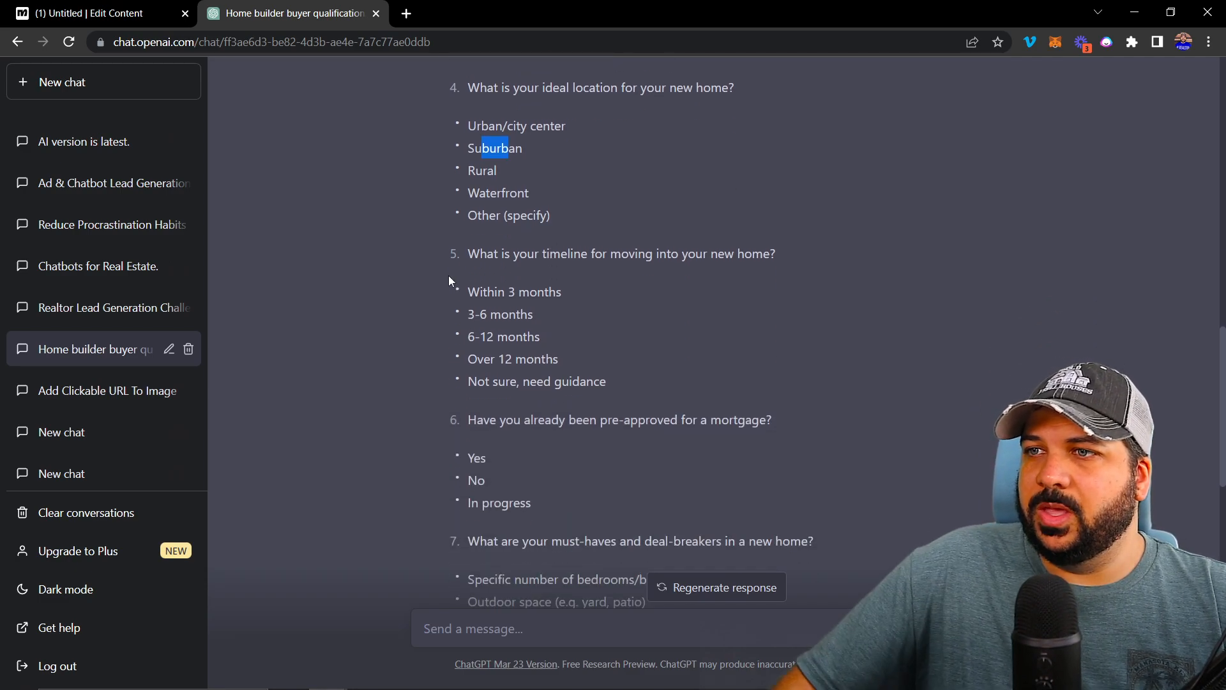
scroll(638, 330, down, 3)
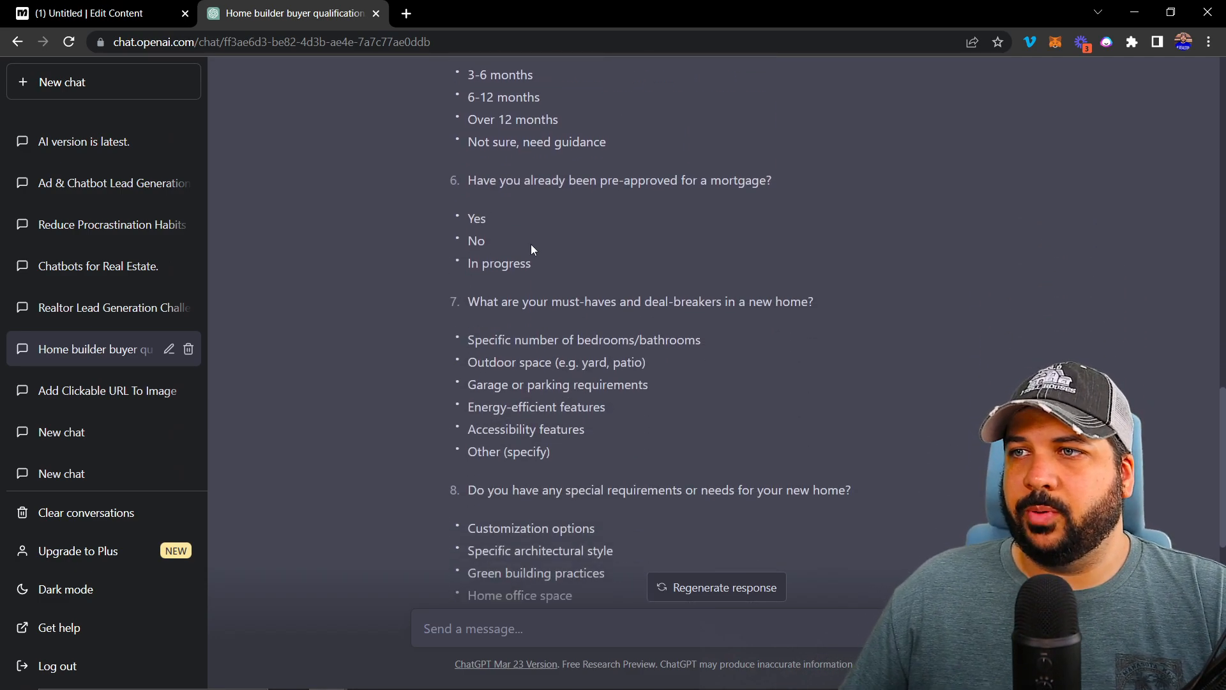
Copy ChatGPT's must-haves question and add a Manychat Messenger message after the home type message, with a user input block replacing its empty text block
drag(469, 299, 800, 299)
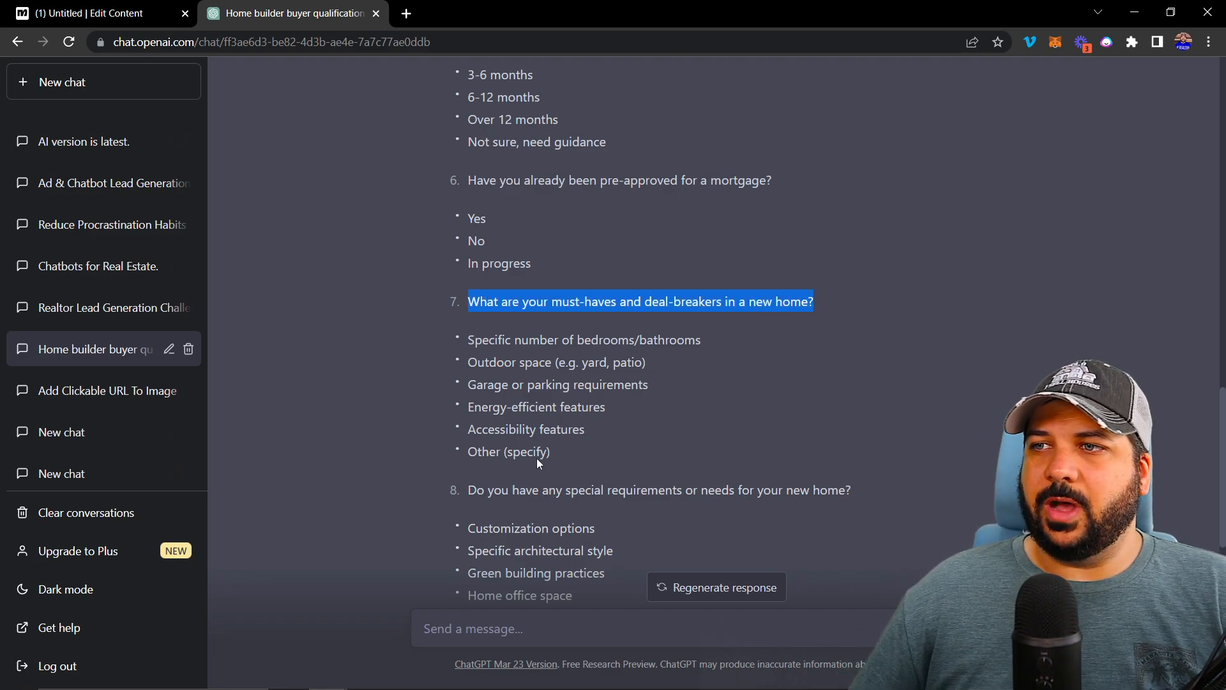
click(88, 13)
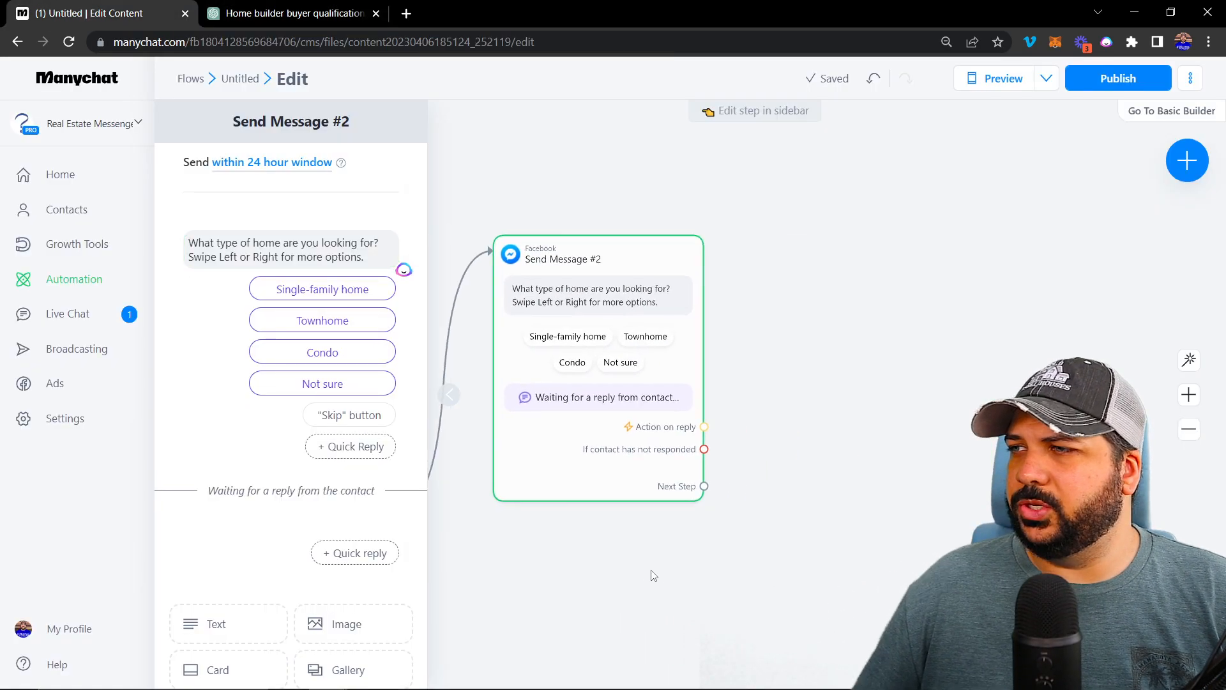
click(671, 479)
click(742, 257)
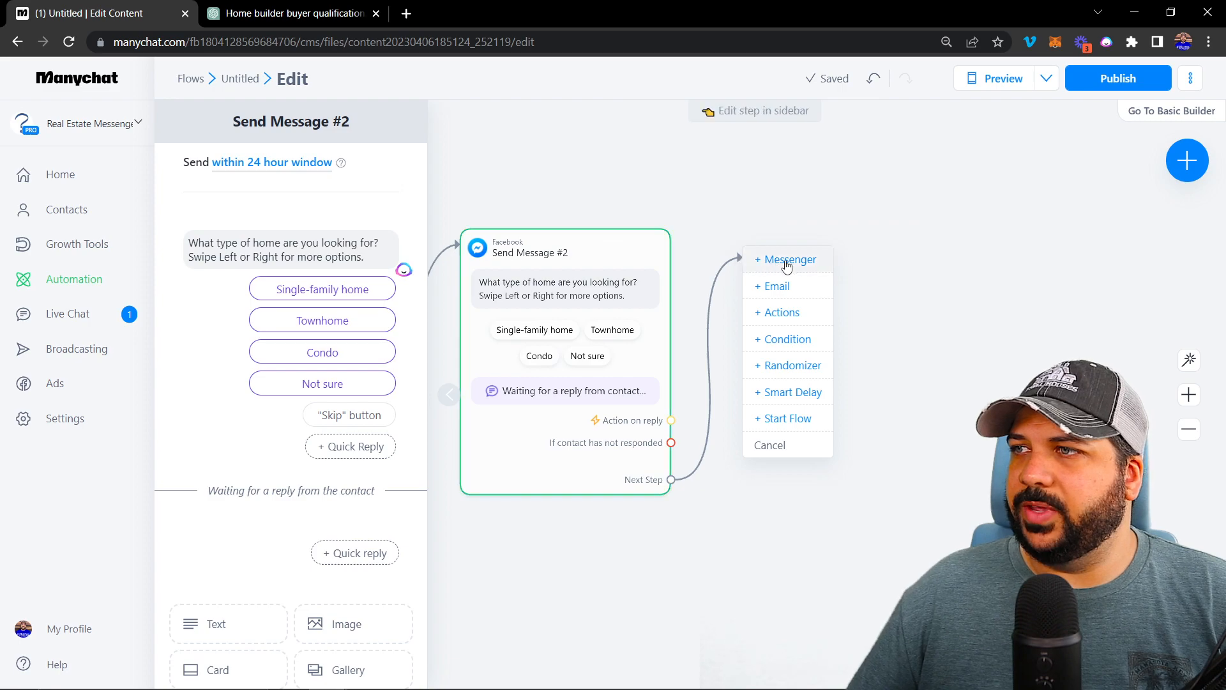
click(766, 261)
click(346, 570)
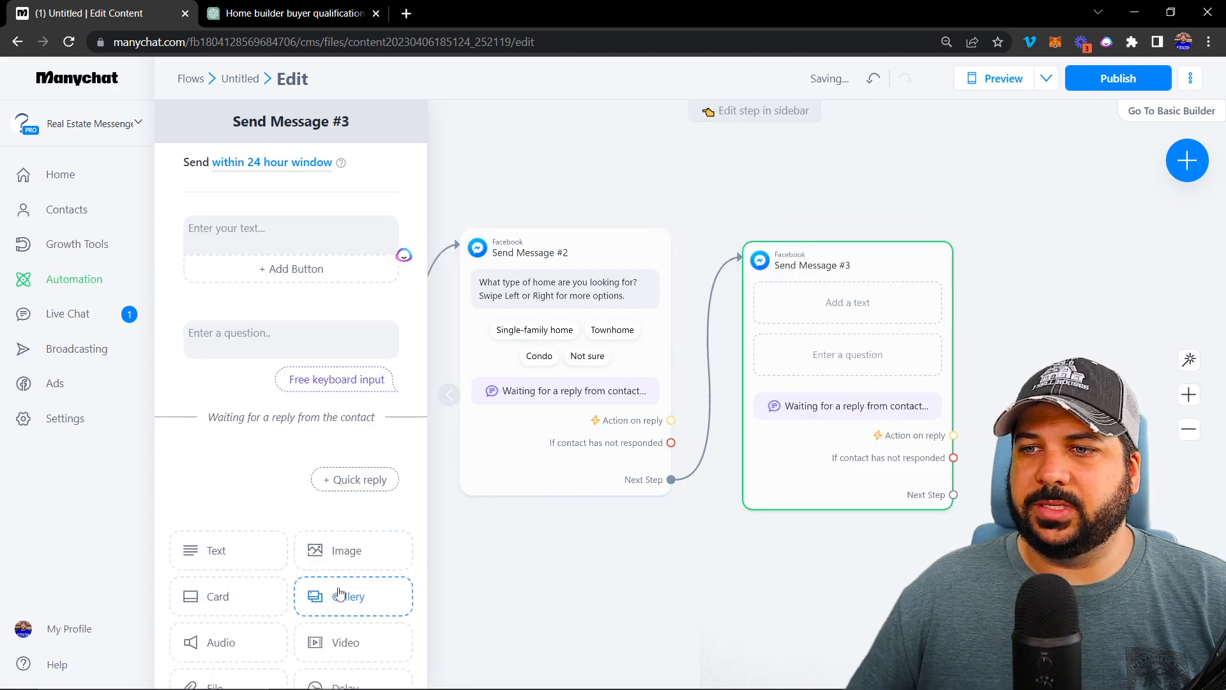
click(414, 227)
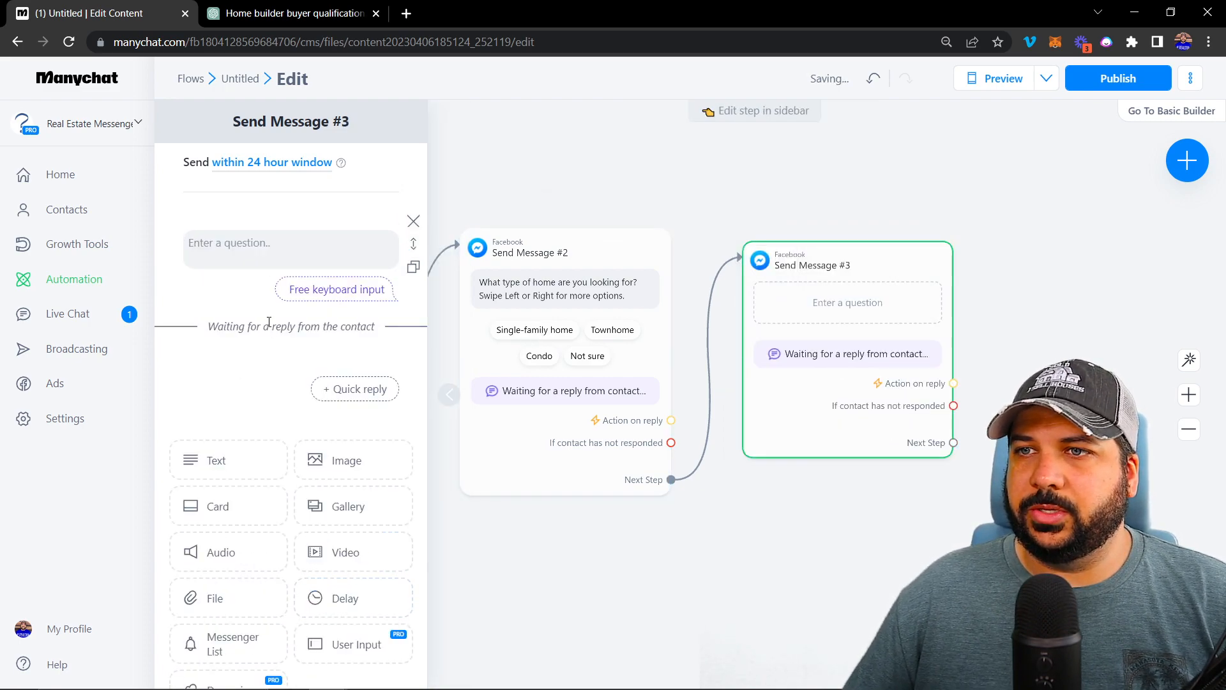
Enter the question "What are your must-haves and deal-breakers in a new home? Type your answer below." with the Text reply type
click(264, 259)
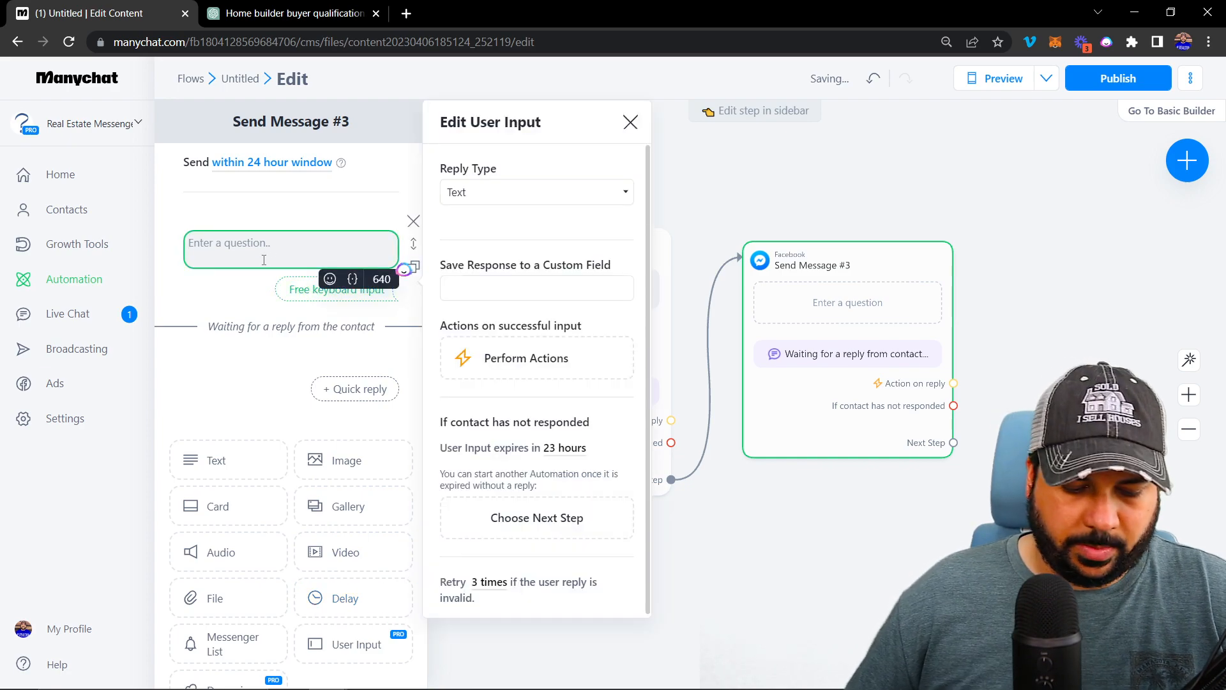
text(What are your must-haves and deal-breakers in a new home?)
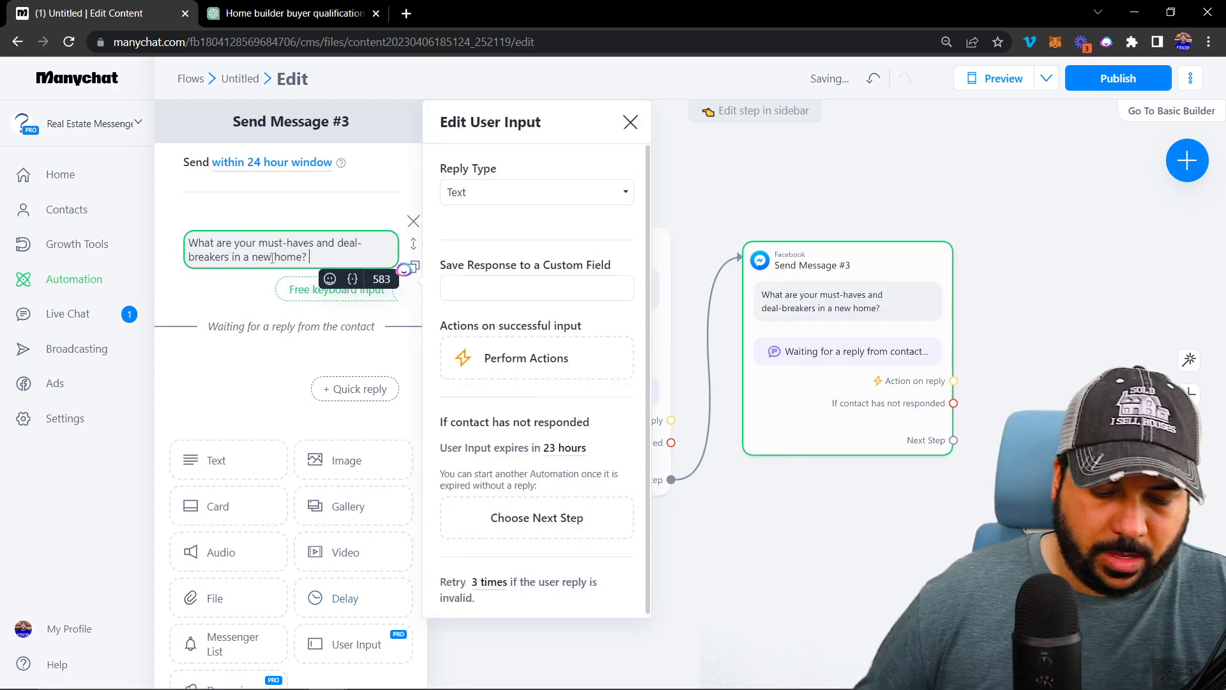
text(Type)
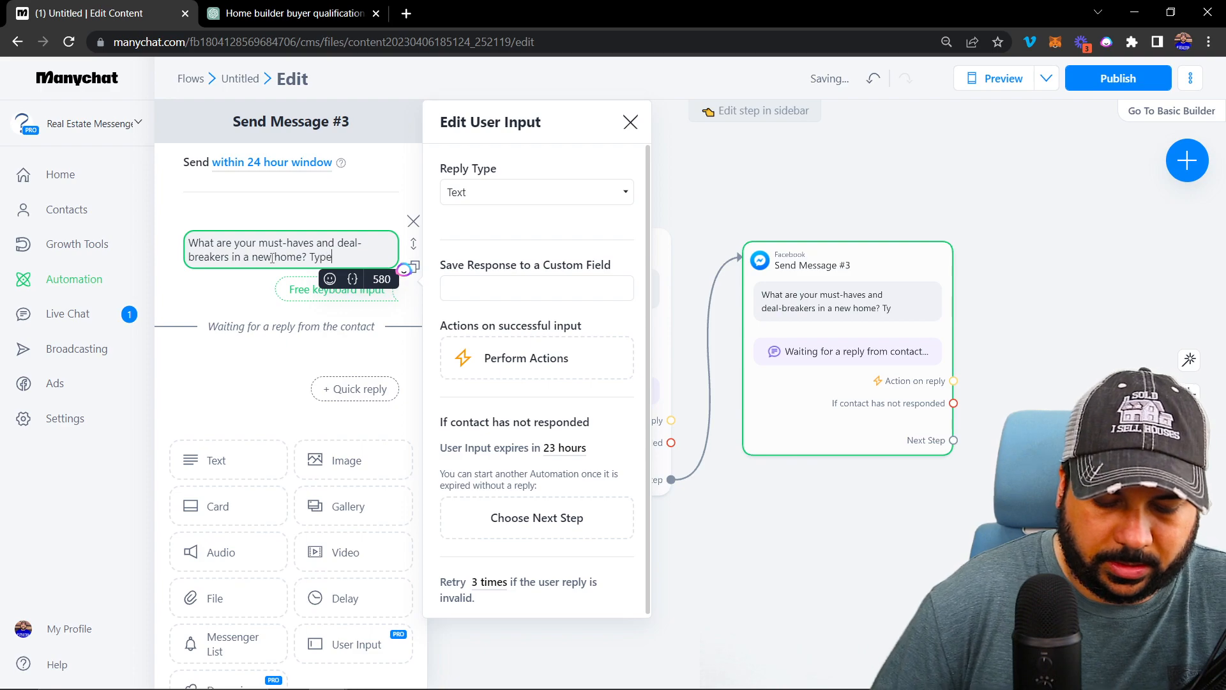
text( your answer below)
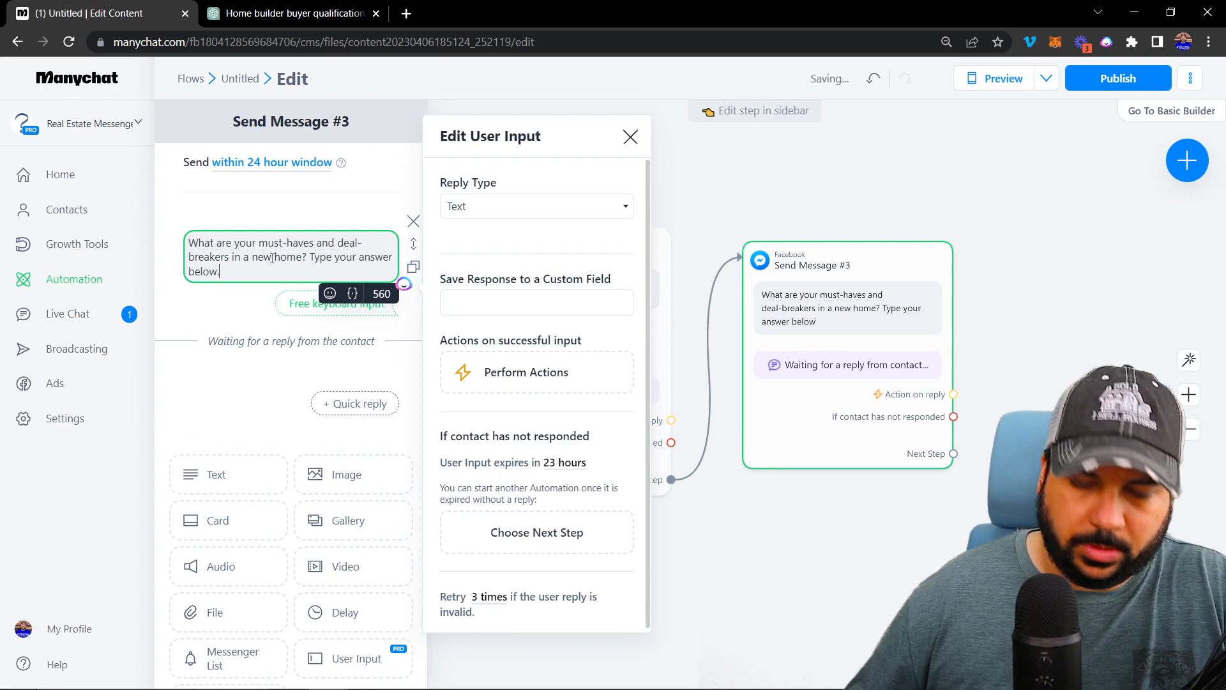
text(.)
click(503, 203)
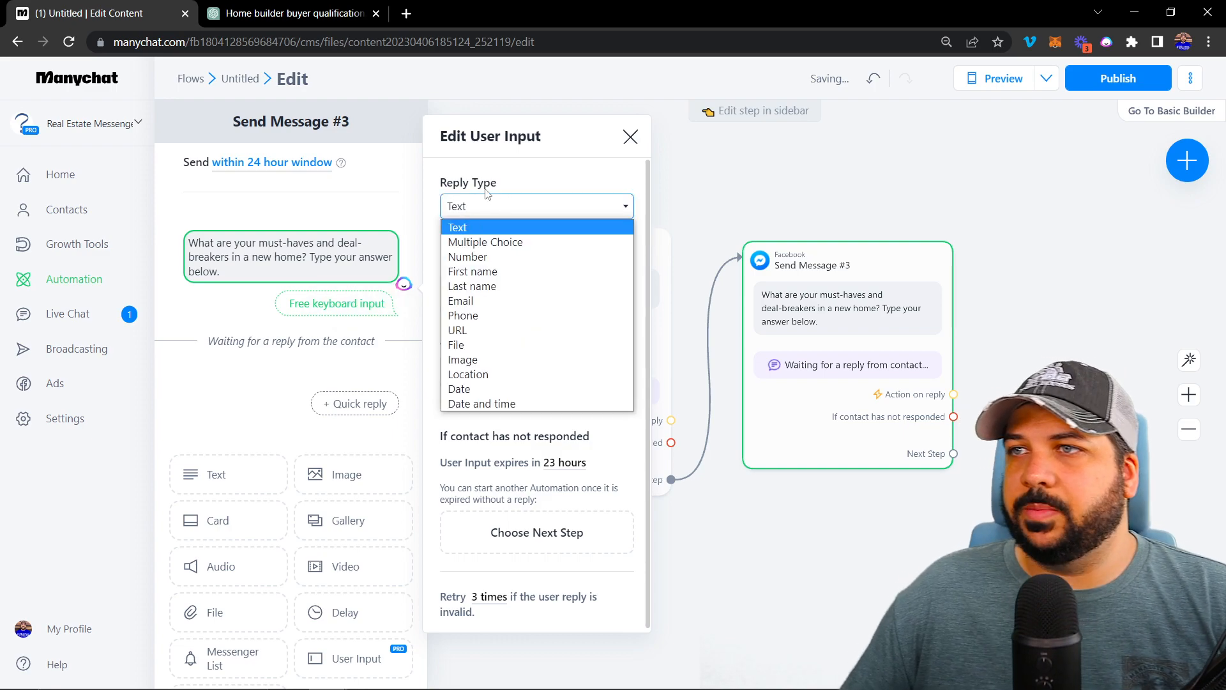
click(501, 227)
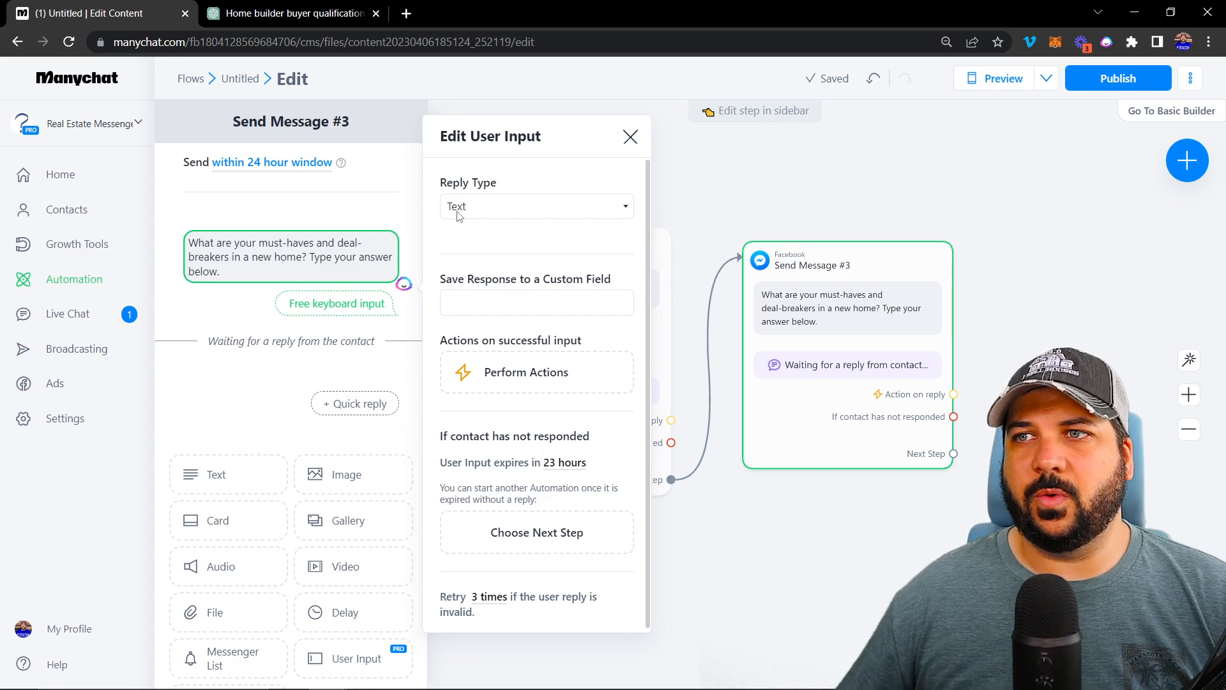
Save the must-haves question's response to a new custom user field named "New Home Must-Haves"
click(489, 304)
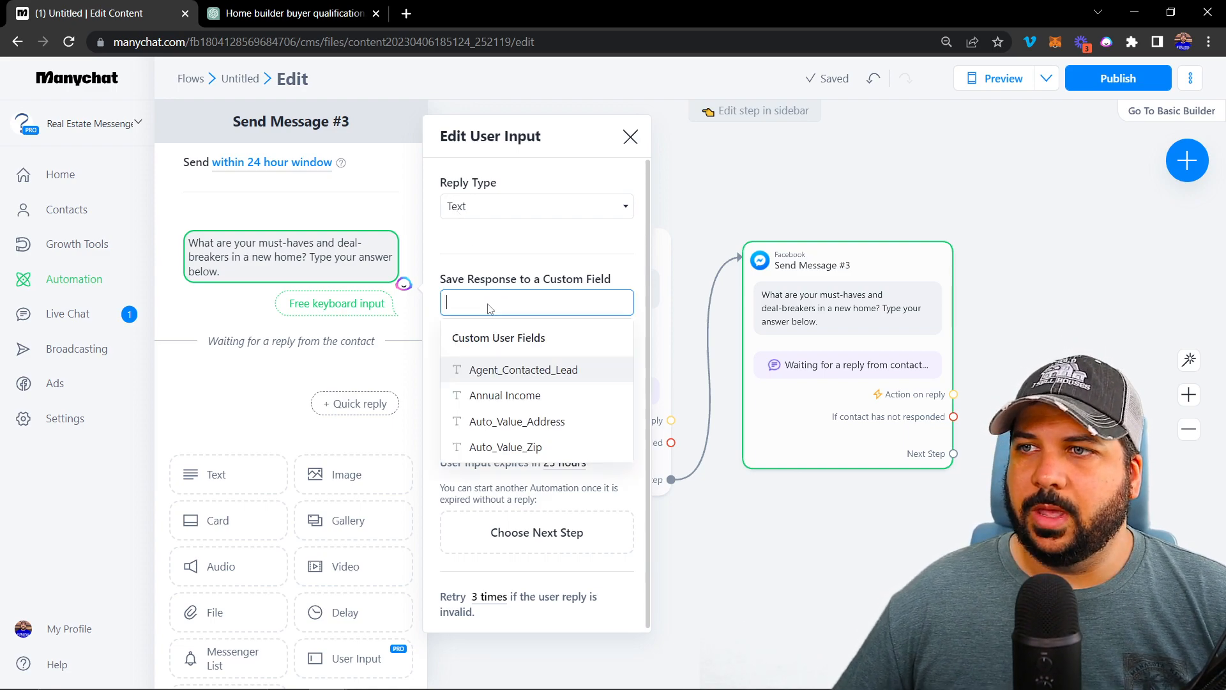
text(New)
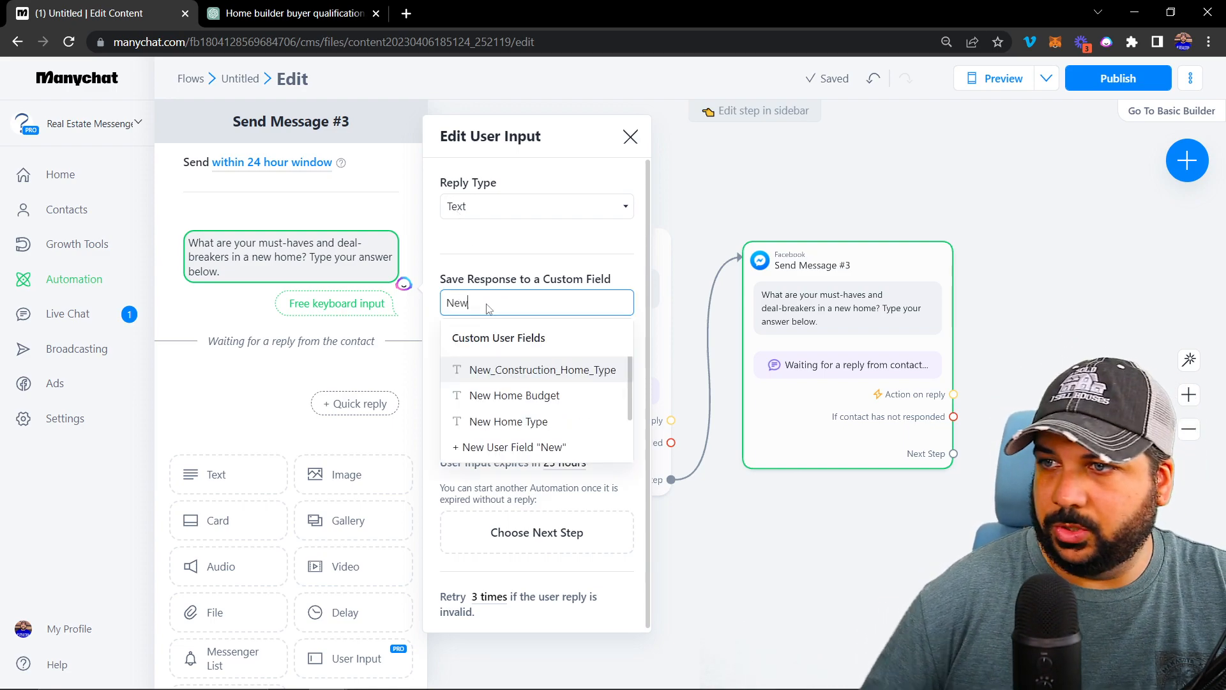
click(506, 399)
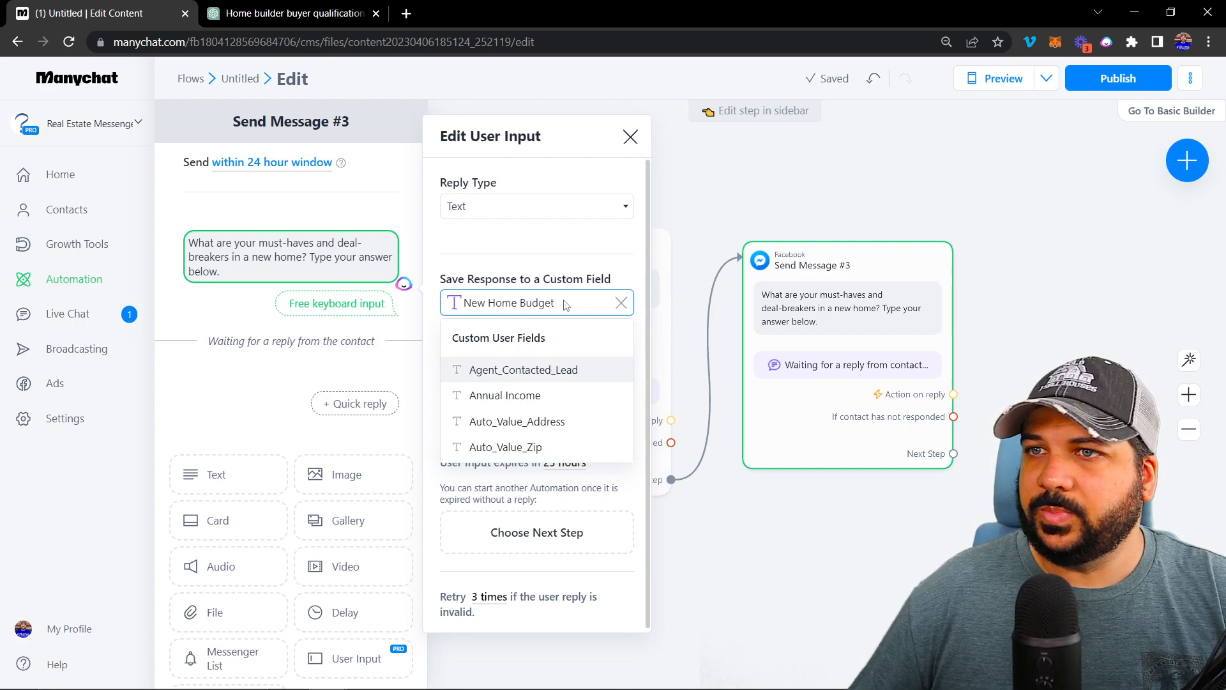
key(BackSpace)
key(BackSpace)
key(BackSpace)
key(BackSpace)
key(BackSpace)
key(BackSpace)
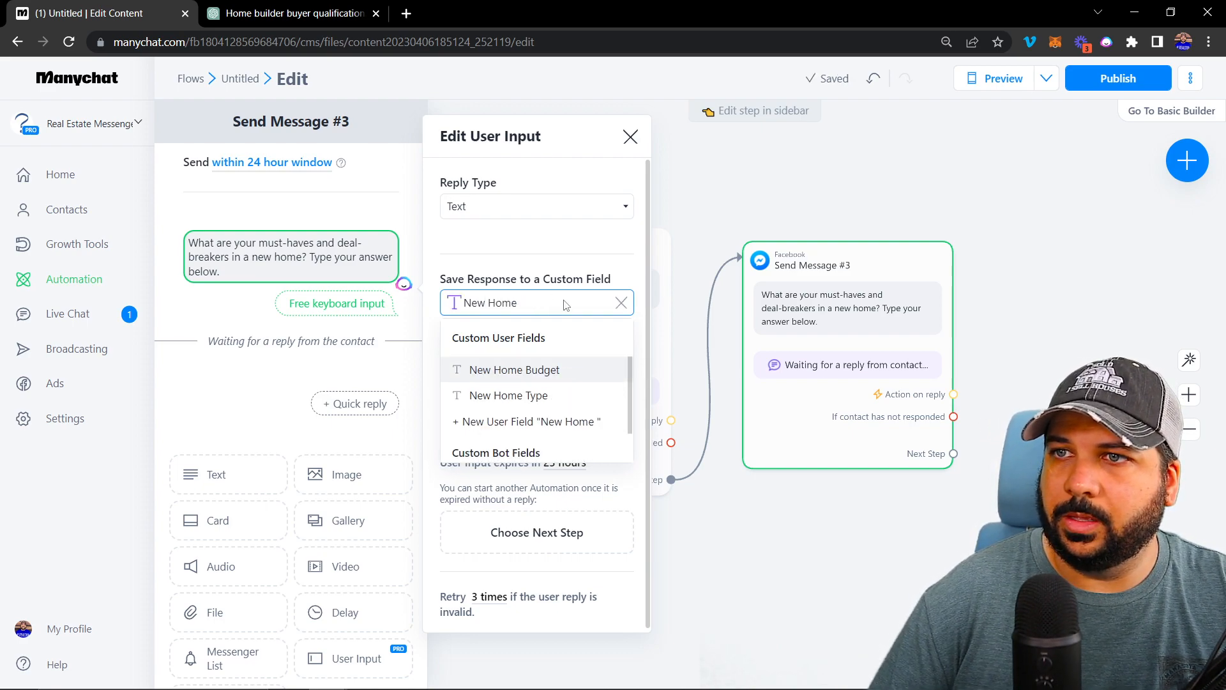
text(Must)
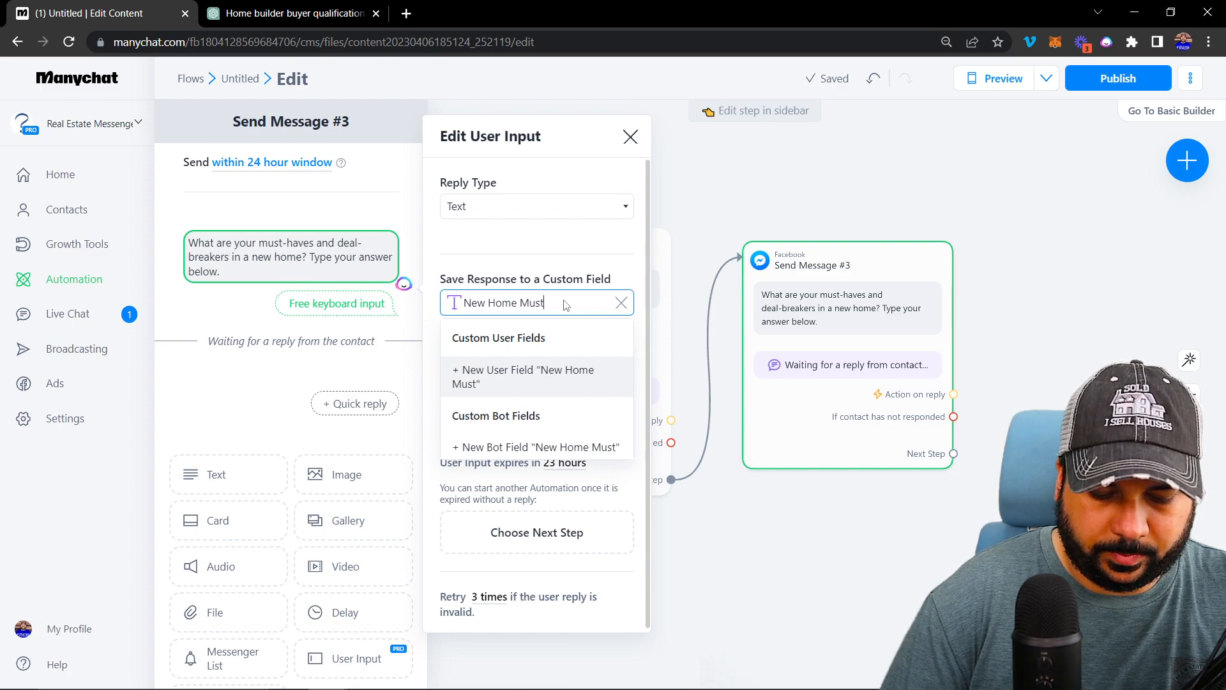
text(-Haves)
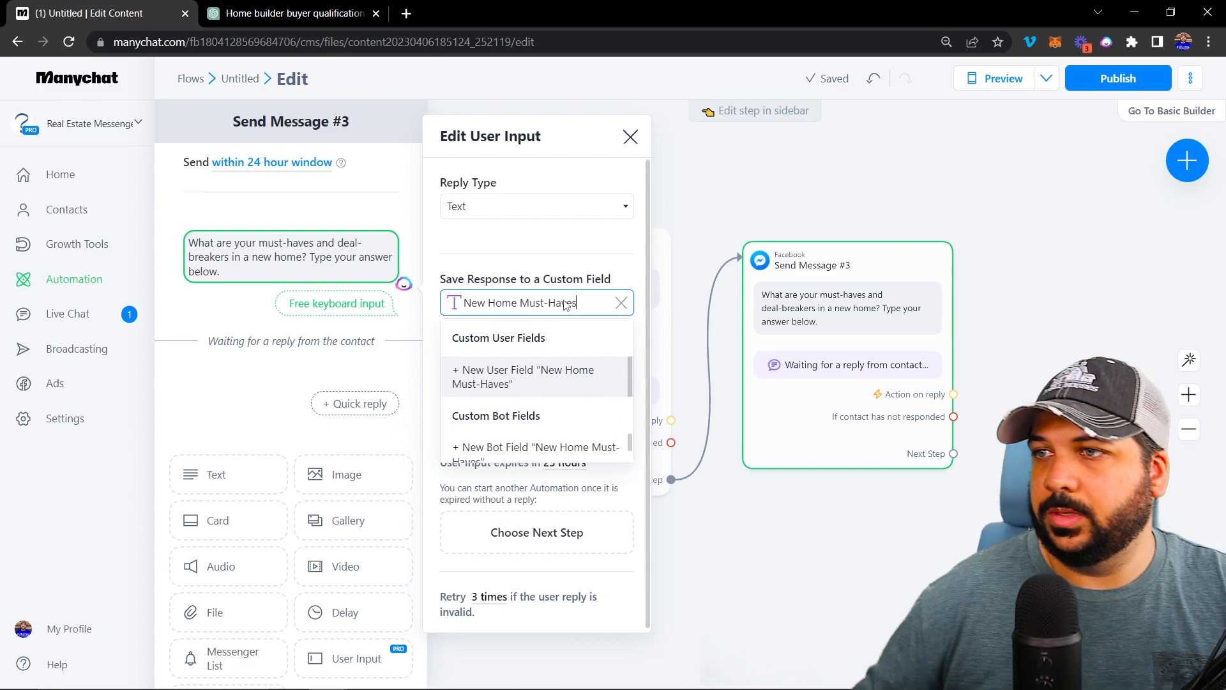
click(496, 381)
click(728, 442)
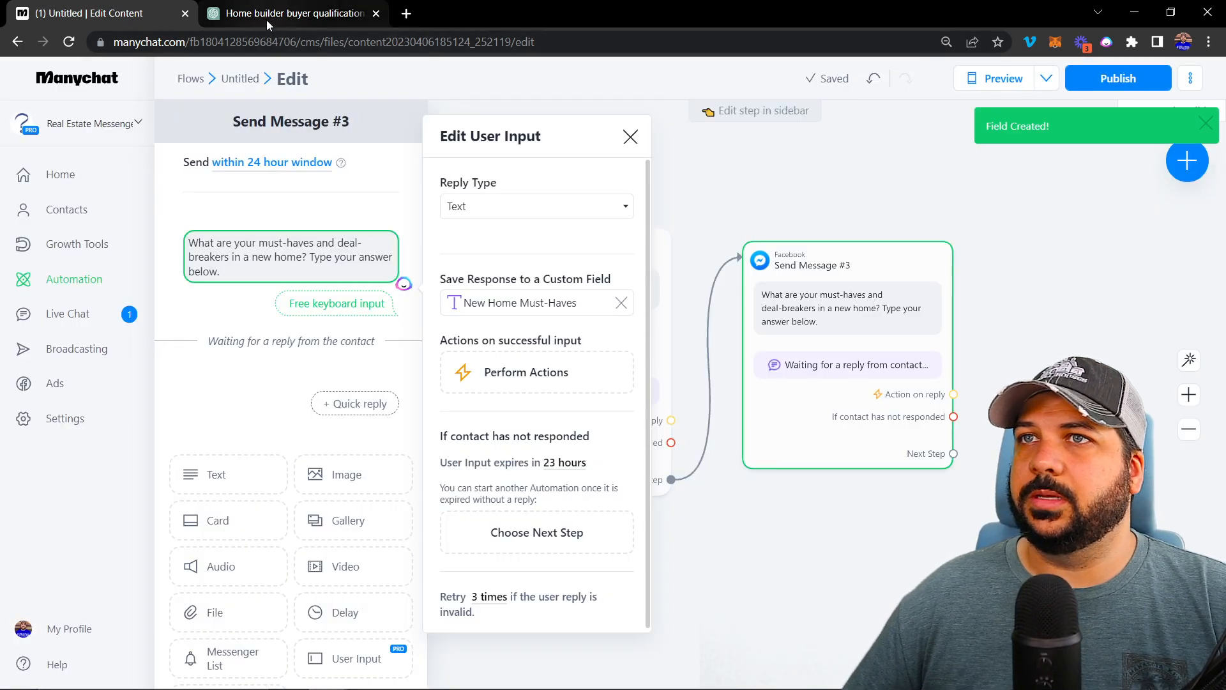
Review ChatGPT's last qualification questions on special requirements, home-building experience and communication preference
click(262, 17)
scroll(485, 295, down, 4)
scroll(505, 255, up, 2)
scroll(505, 255, down, 2)
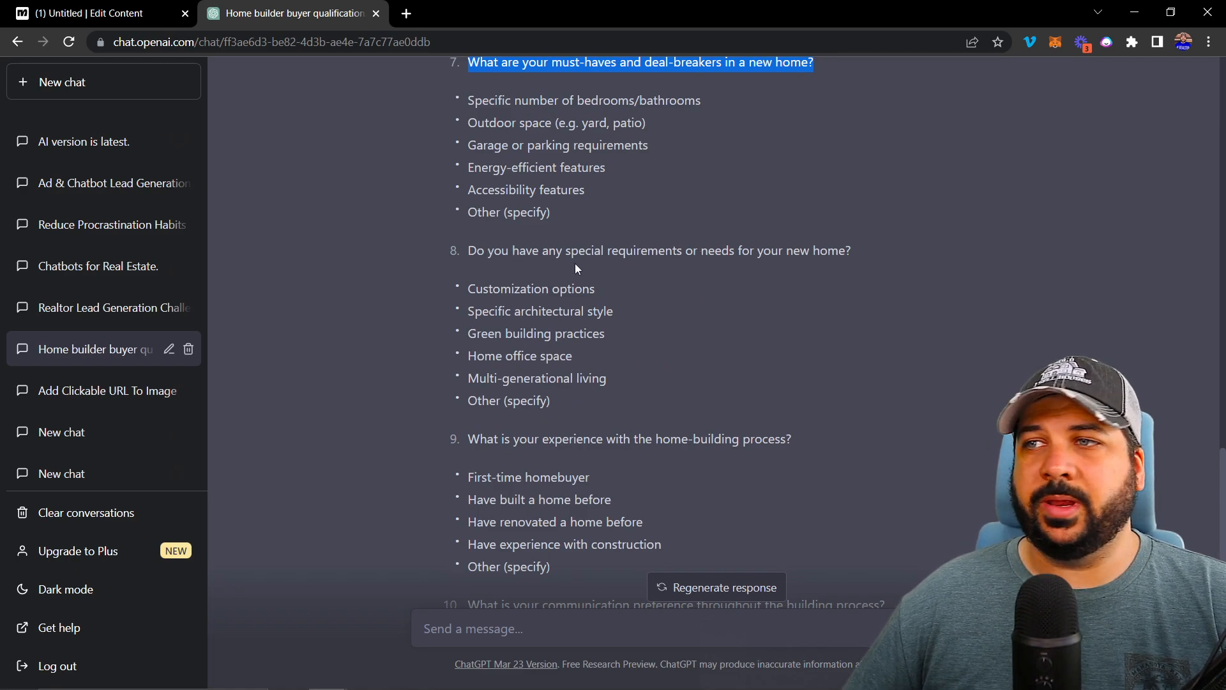
scroll(574, 267, down, 3)
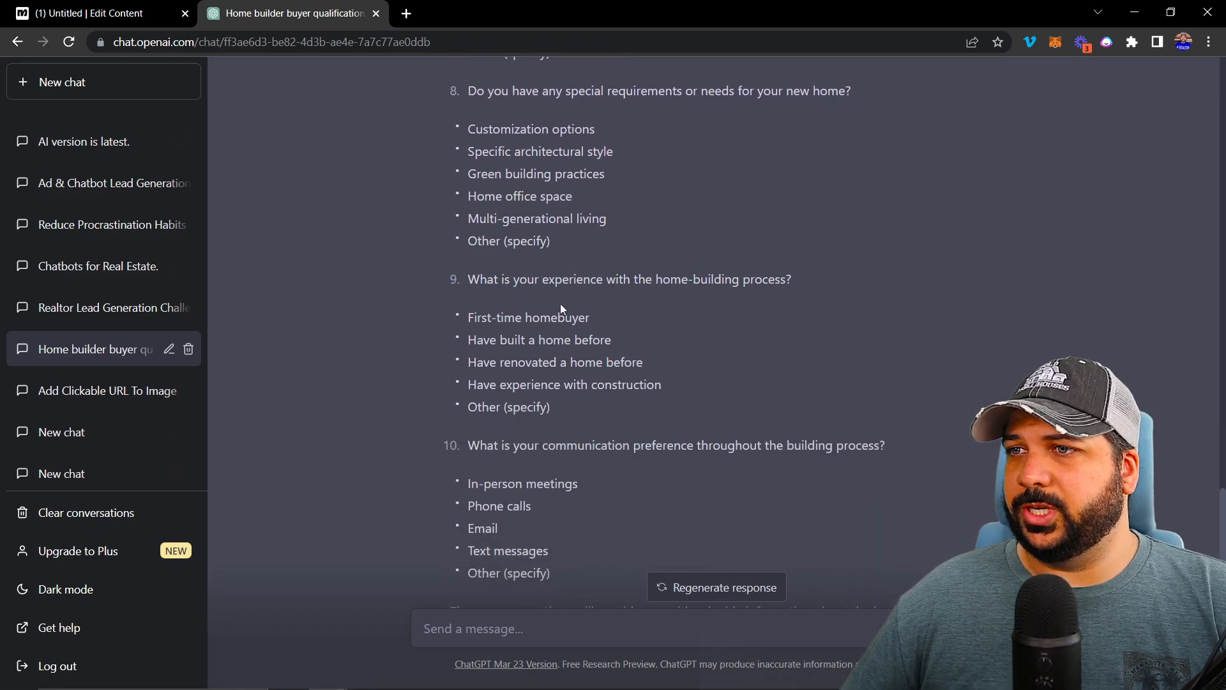
scroll(511, 319, down, 3)
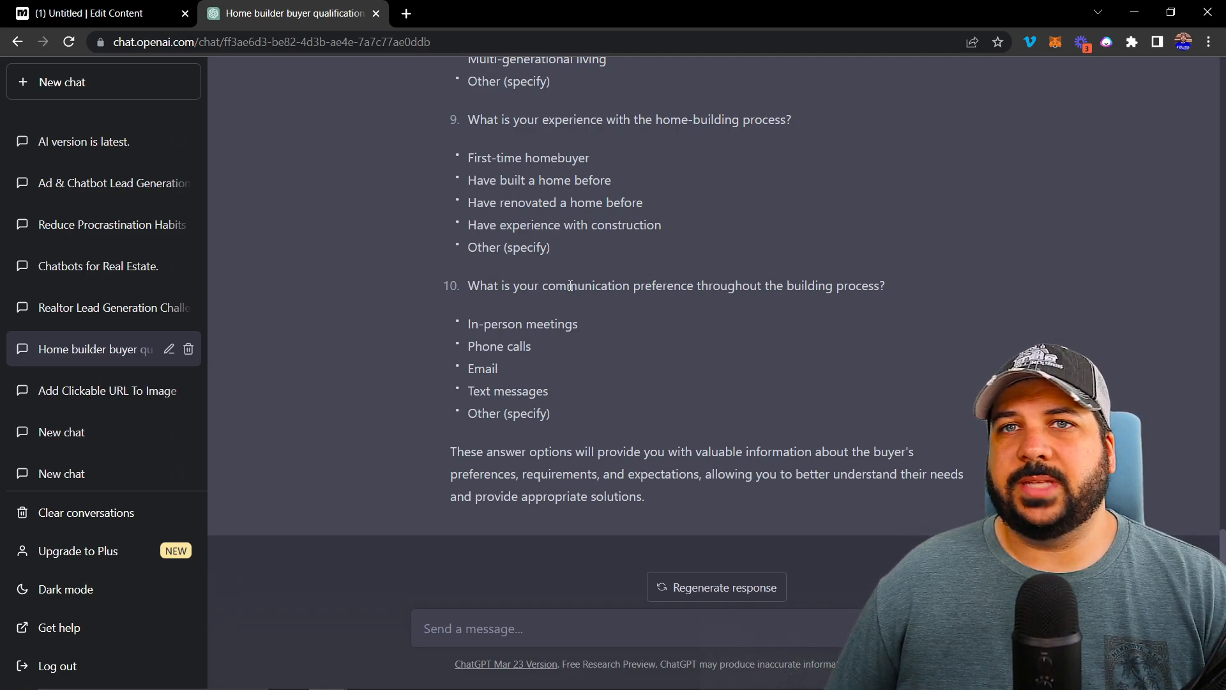
Back in Manychat, add a Messenger message after the must-haves message, with a user input block replacing its empty text block
click(89, 13)
click(688, 541)
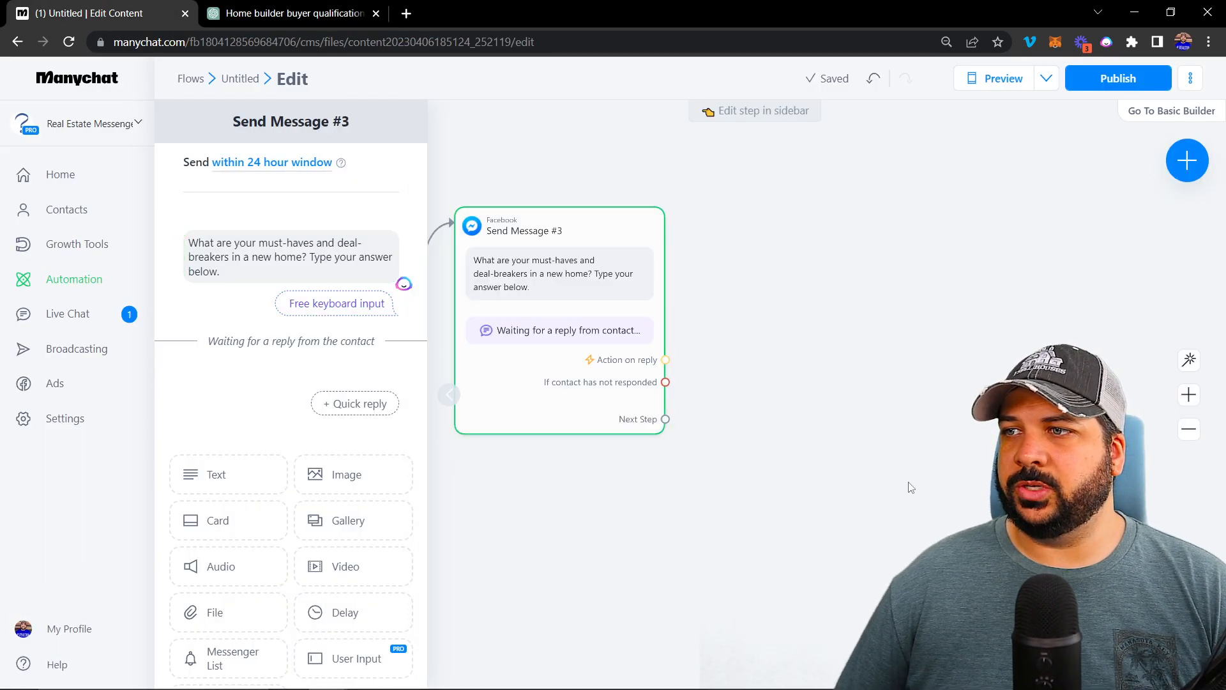
drag(666, 419, 799, 230)
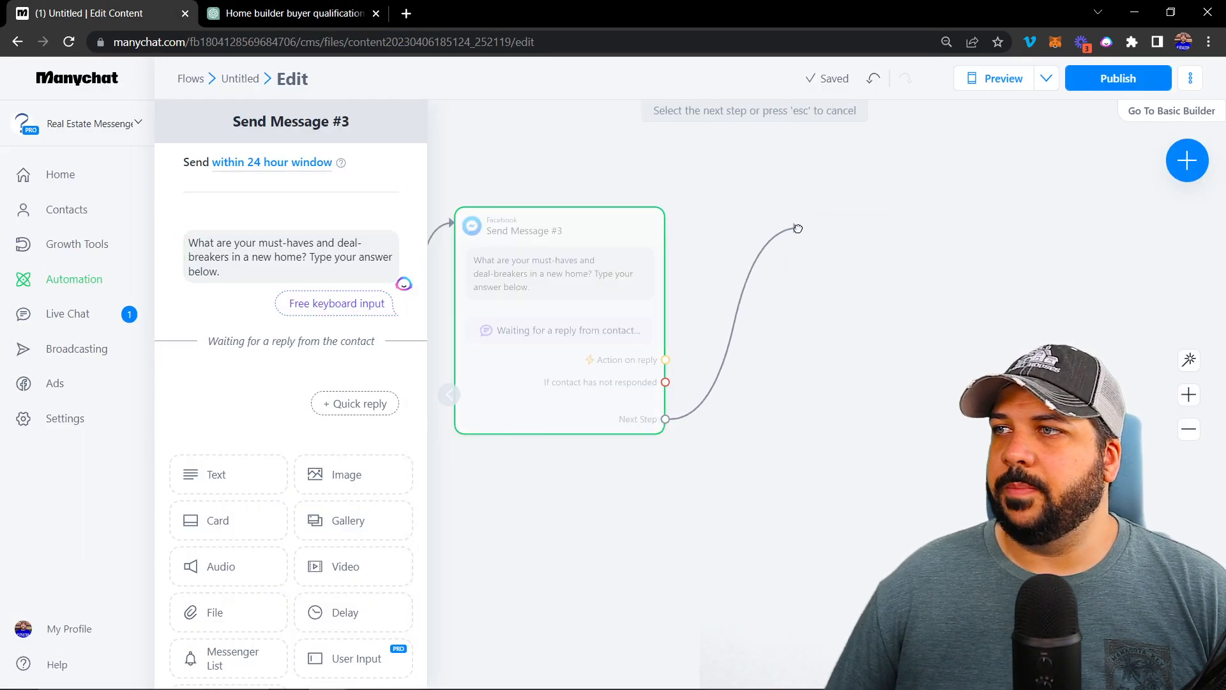
click(833, 232)
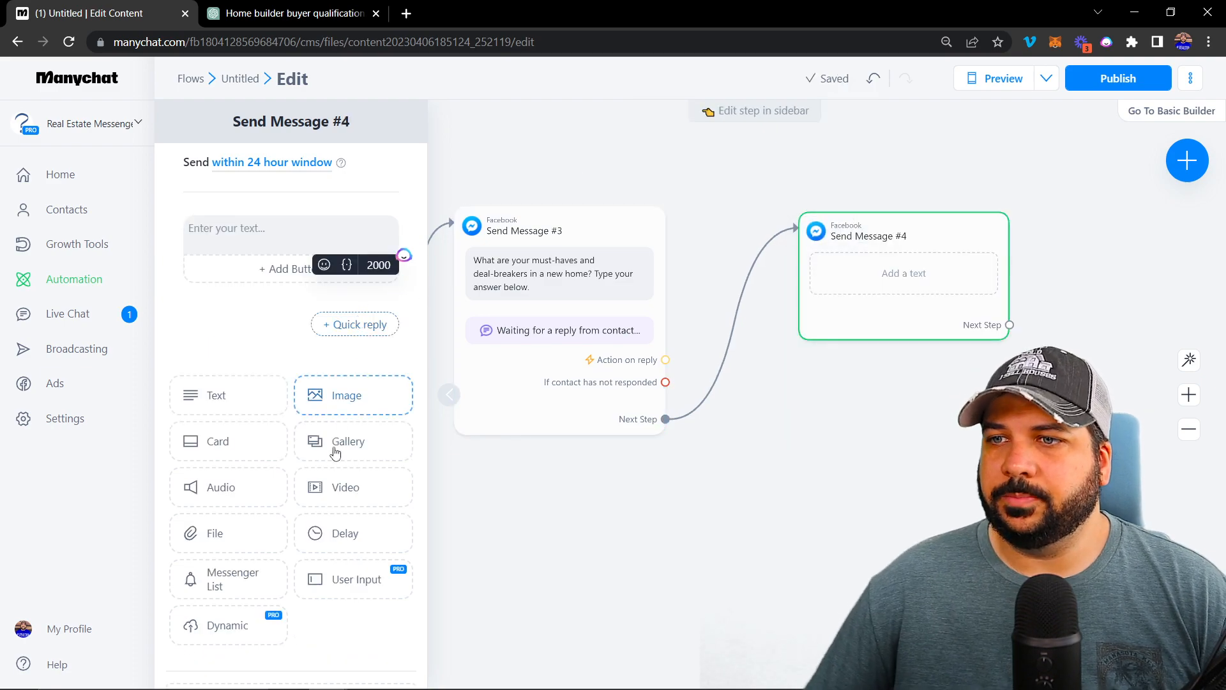
click(353, 578)
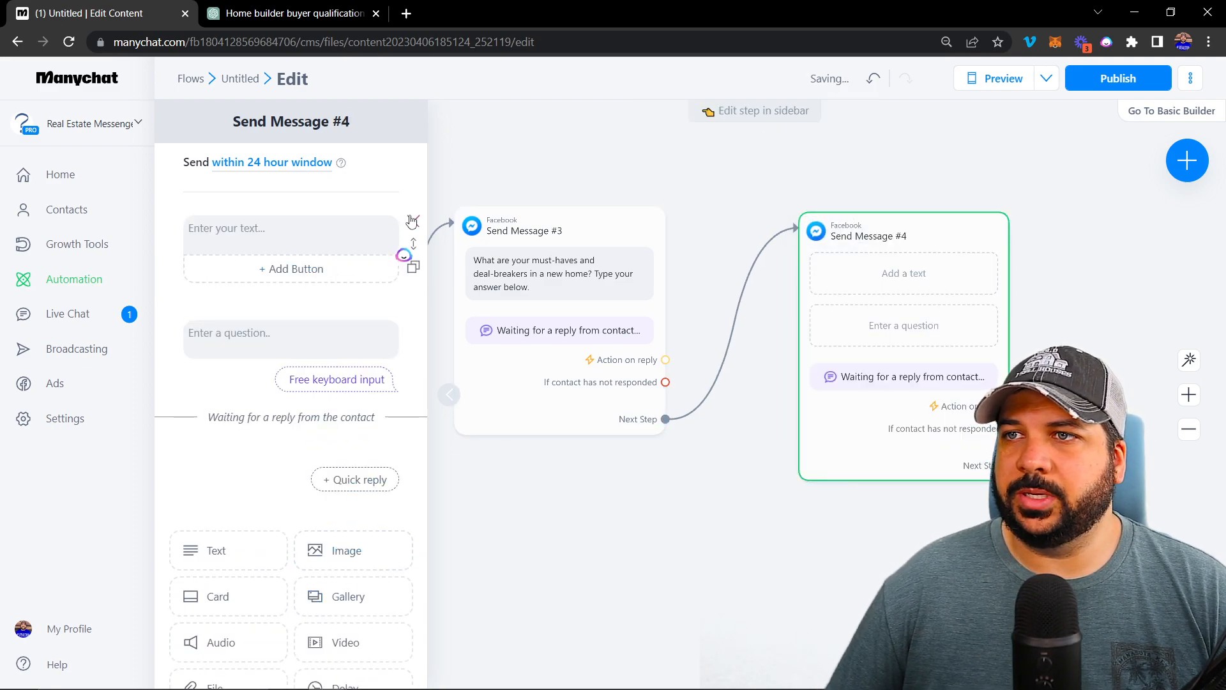
click(414, 221)
Enter the question "What is your email address?" and set its reply type to Email
click(280, 252)
text(What is you)
key(BackSpace)
text(eama)
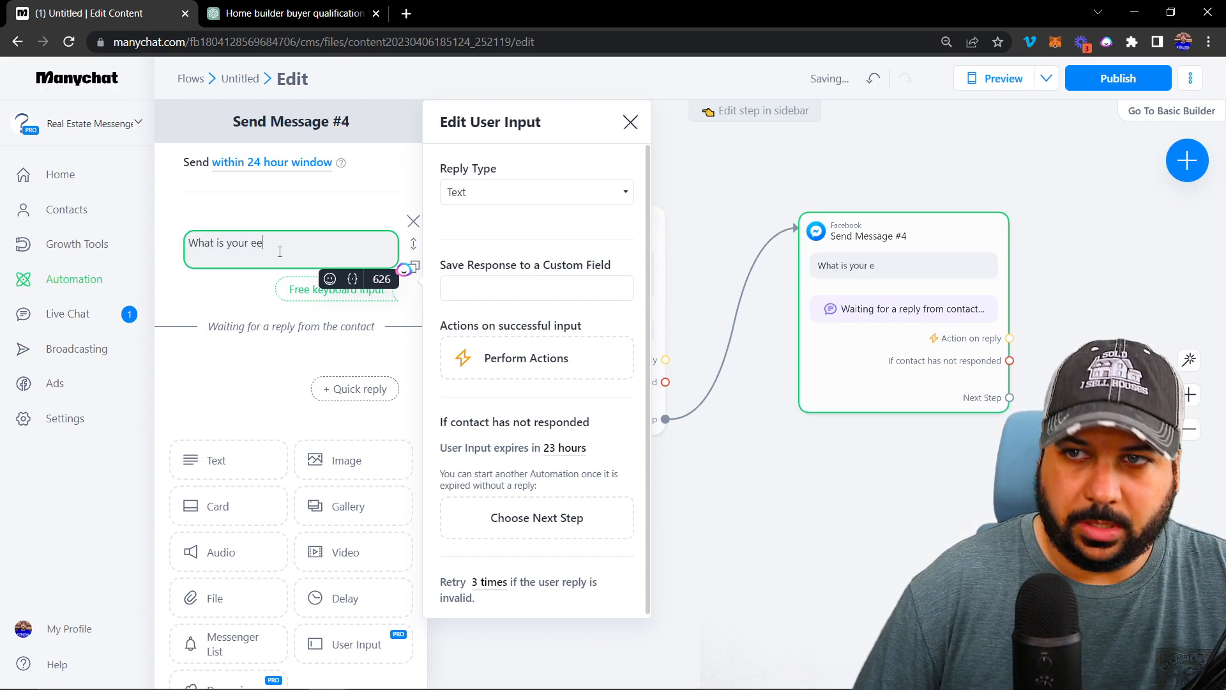
key(BackSpace)
key(BackSpace)
key(BackSpace)
text(mail )
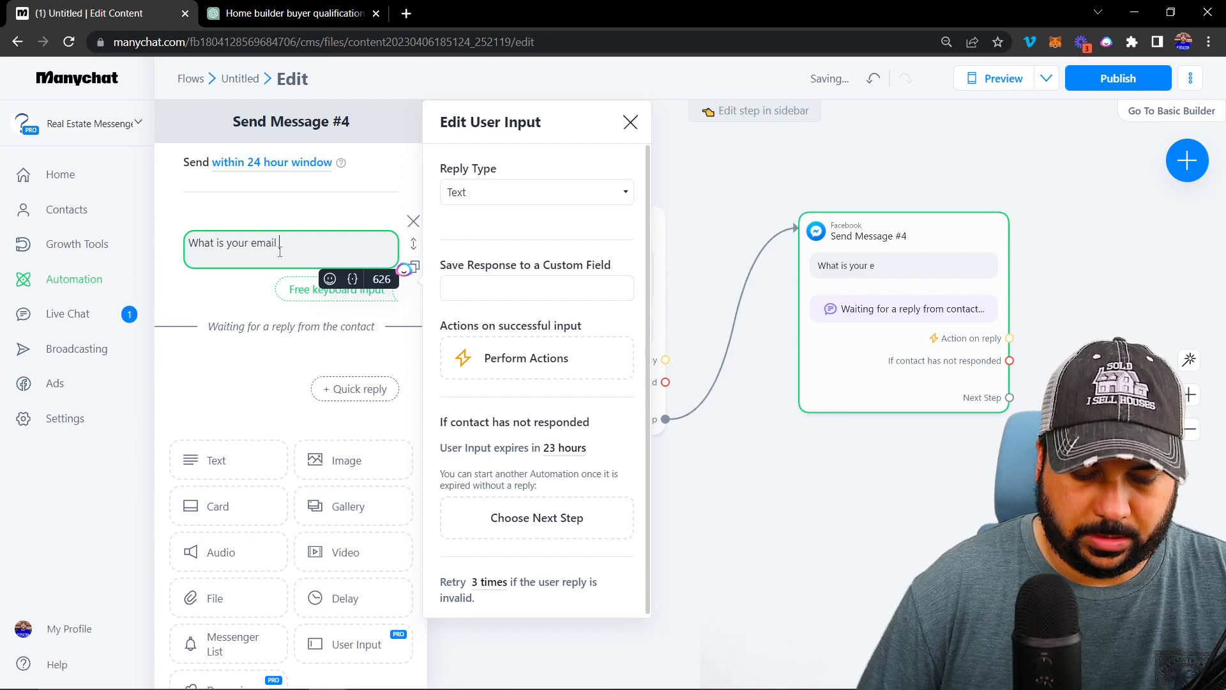
text(address?)
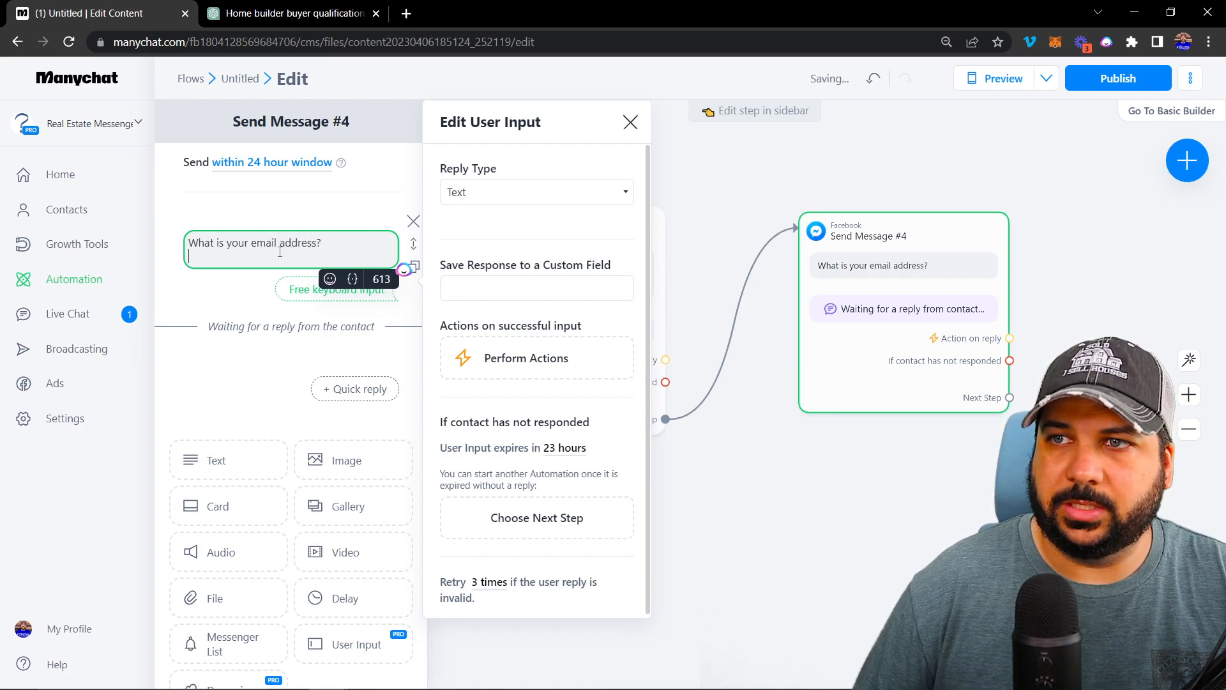
click(518, 188)
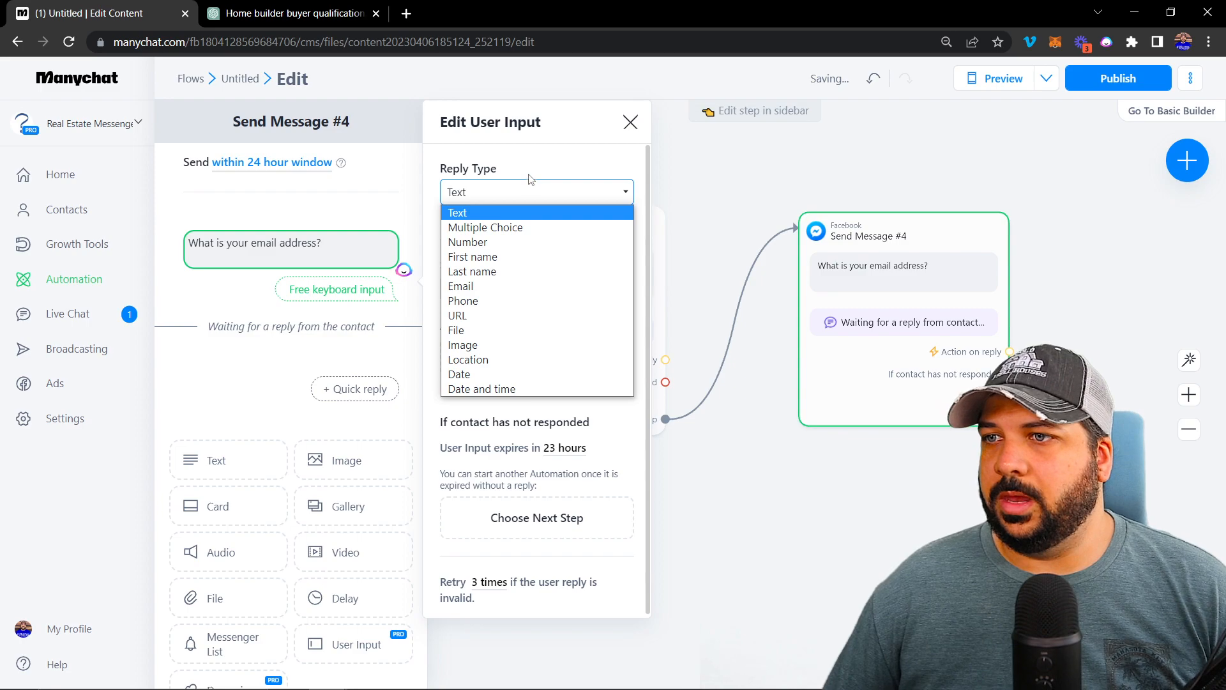
click(465, 289)
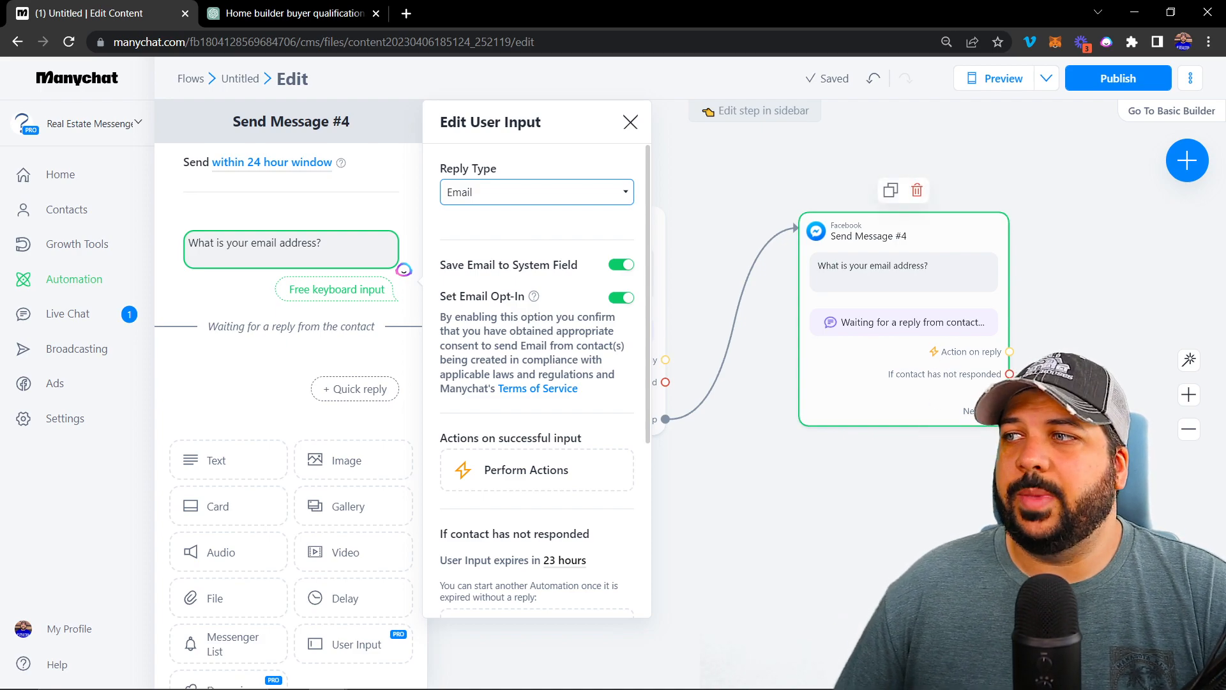
click(942, 434)
Add a Messenger message after the email address message, with a user input block replacing its empty text block
click(626, 408)
click(722, 237)
click(776, 238)
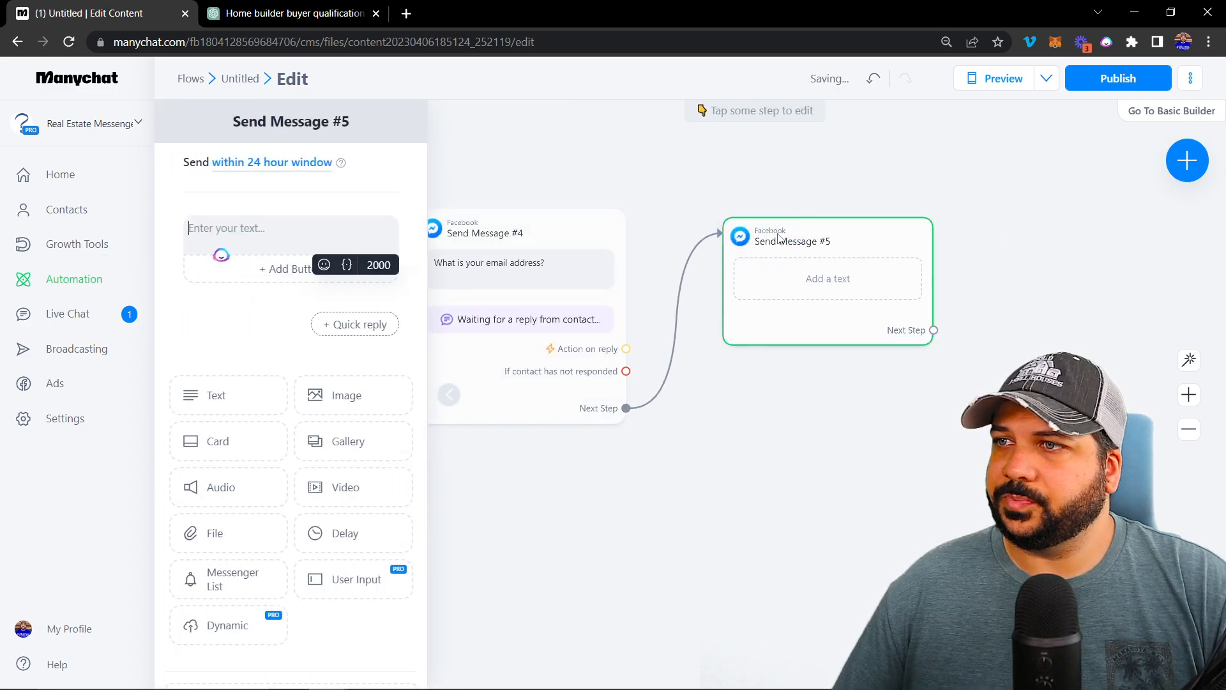
click(319, 579)
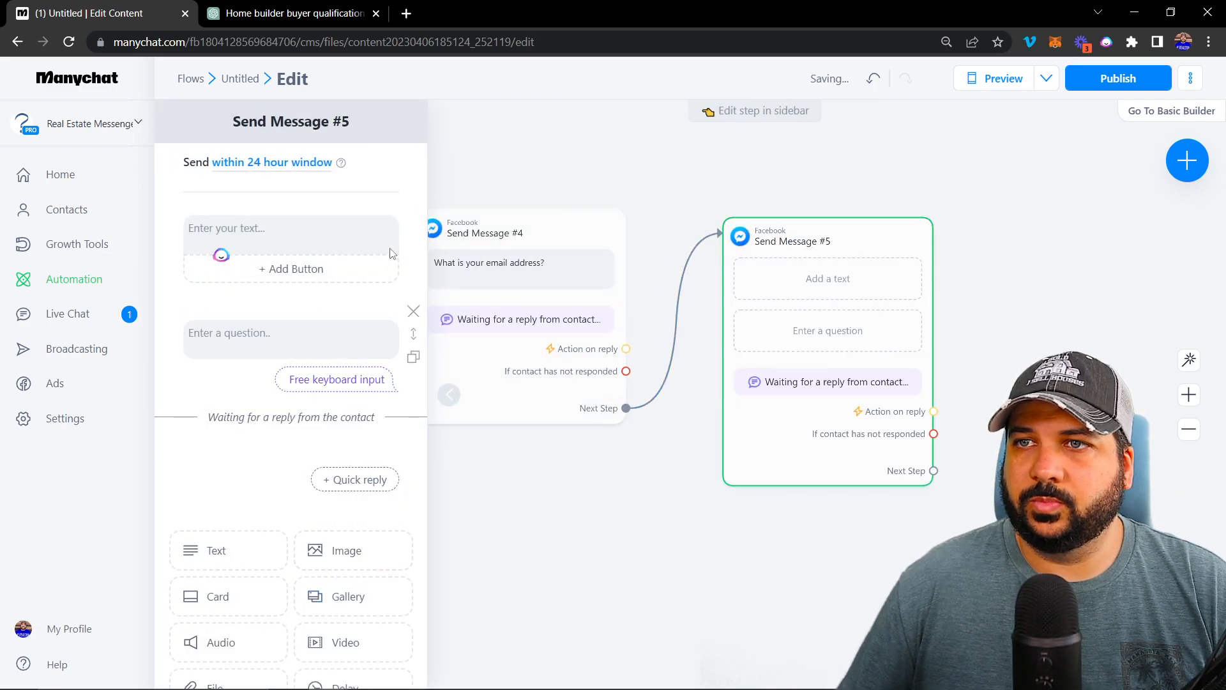
click(414, 222)
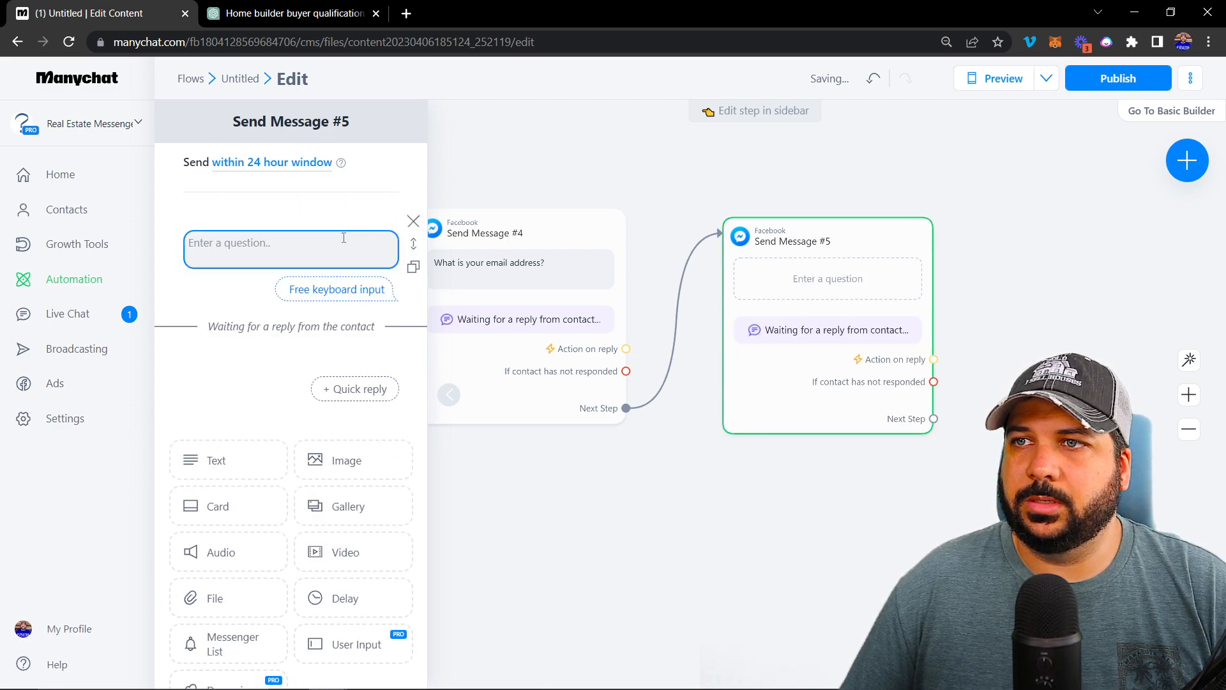
Enter the question "What is your phone number?" and set its reply type to Phone
click(260, 251)
text(What )
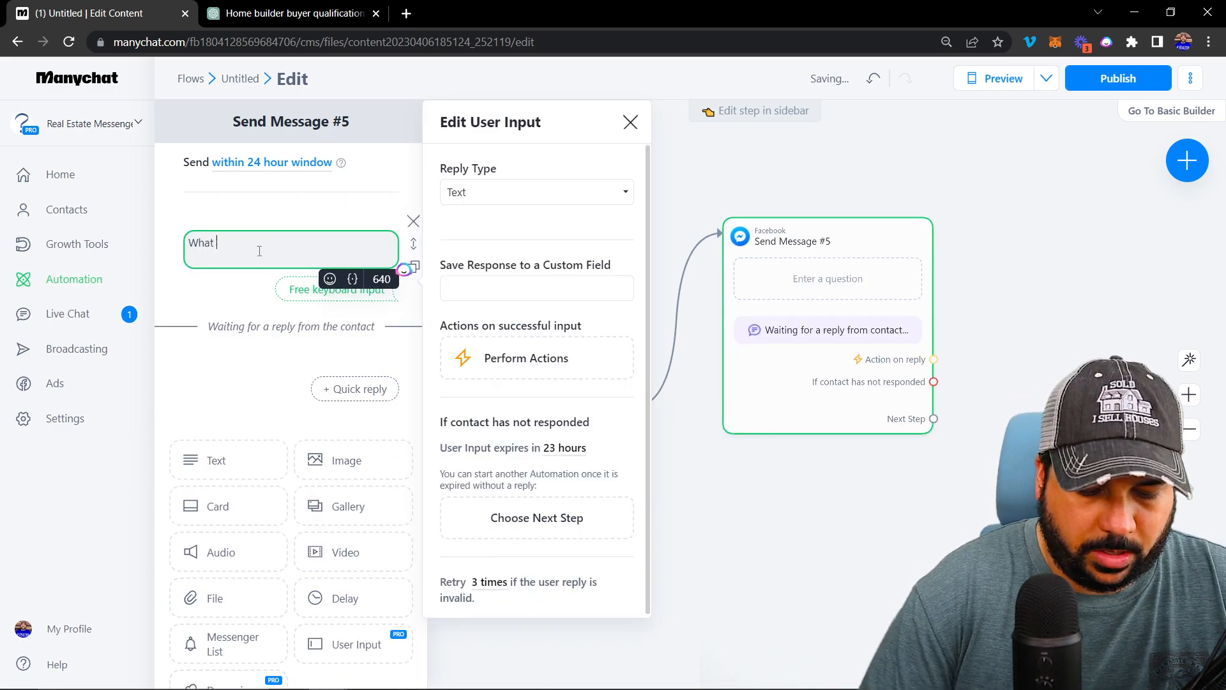
text(is your phone)
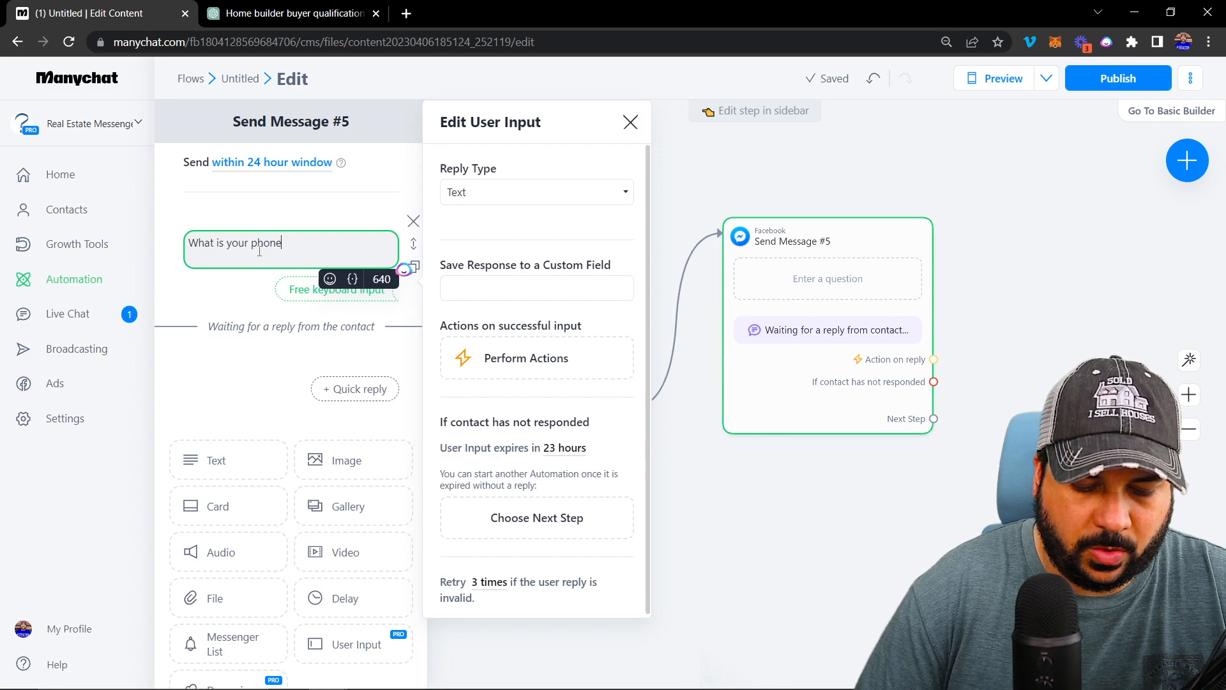
text( number?)
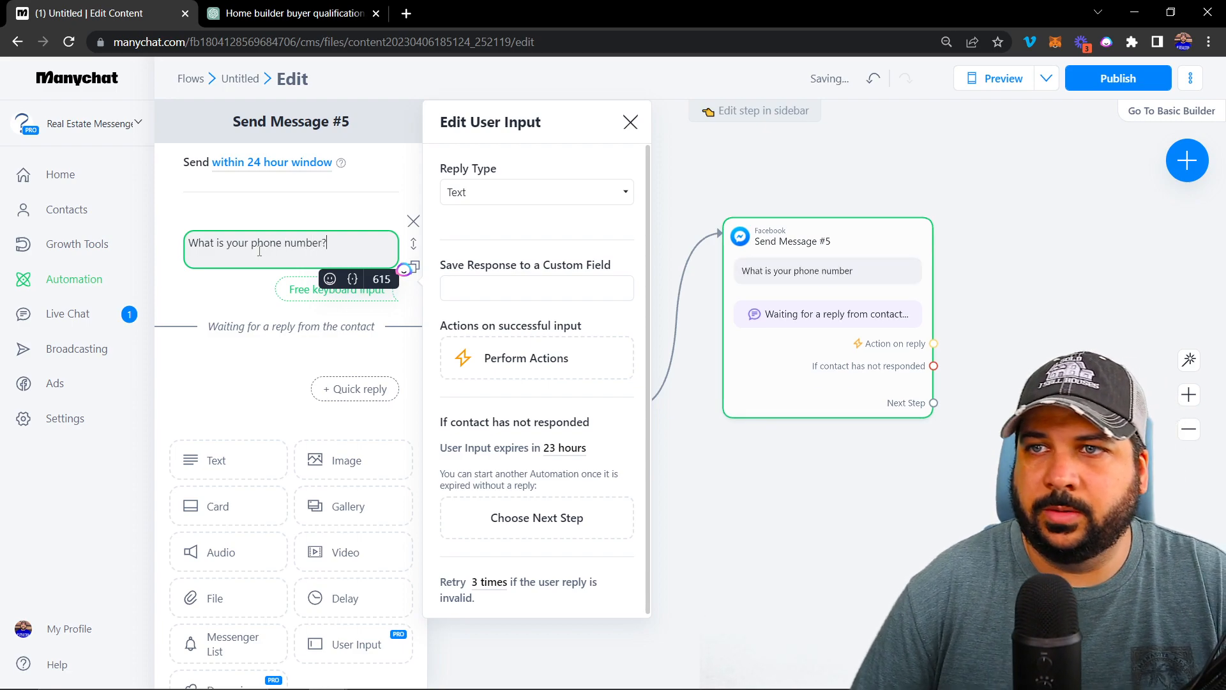
click(490, 195)
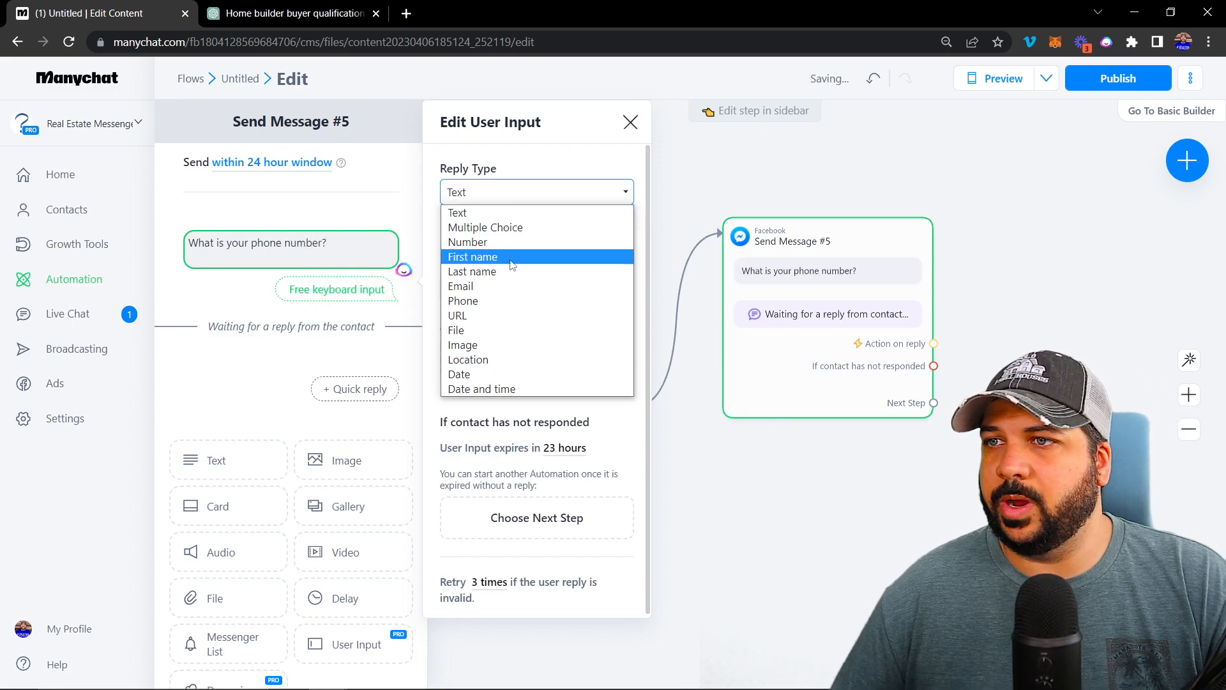
click(494, 305)
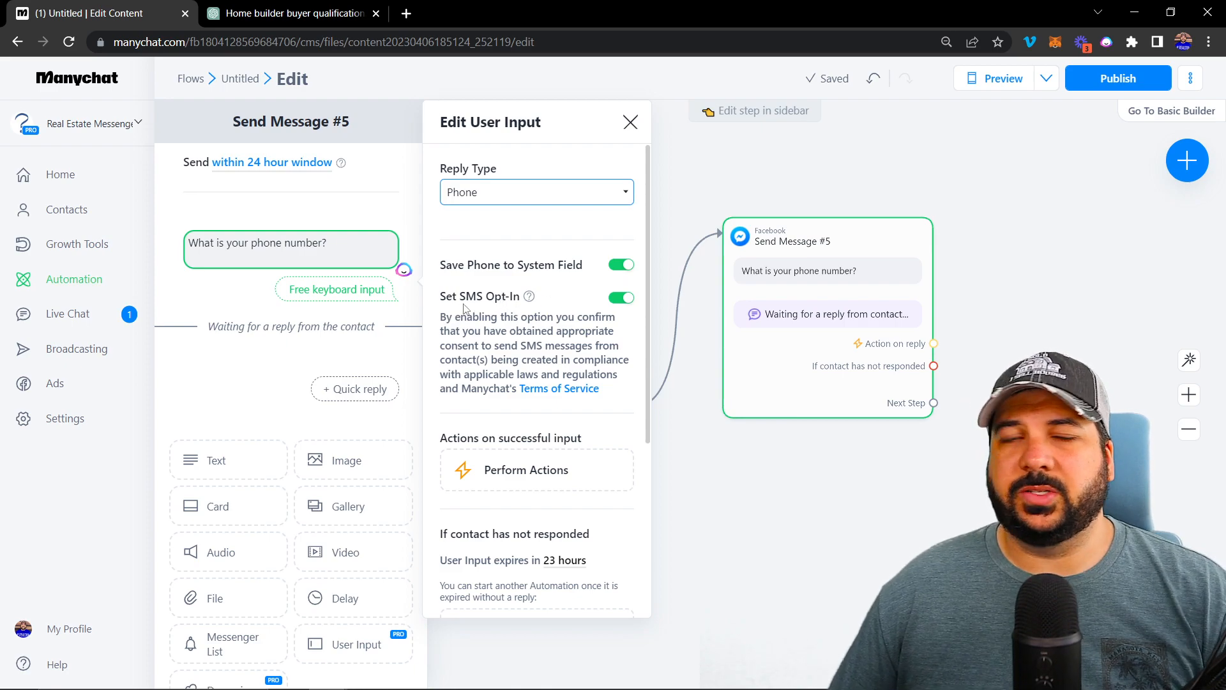
click(922, 503)
Add a Messenger message as the next step after the phone number message
drag(963, 500, 671, 536)
drag(639, 438, 759, 281)
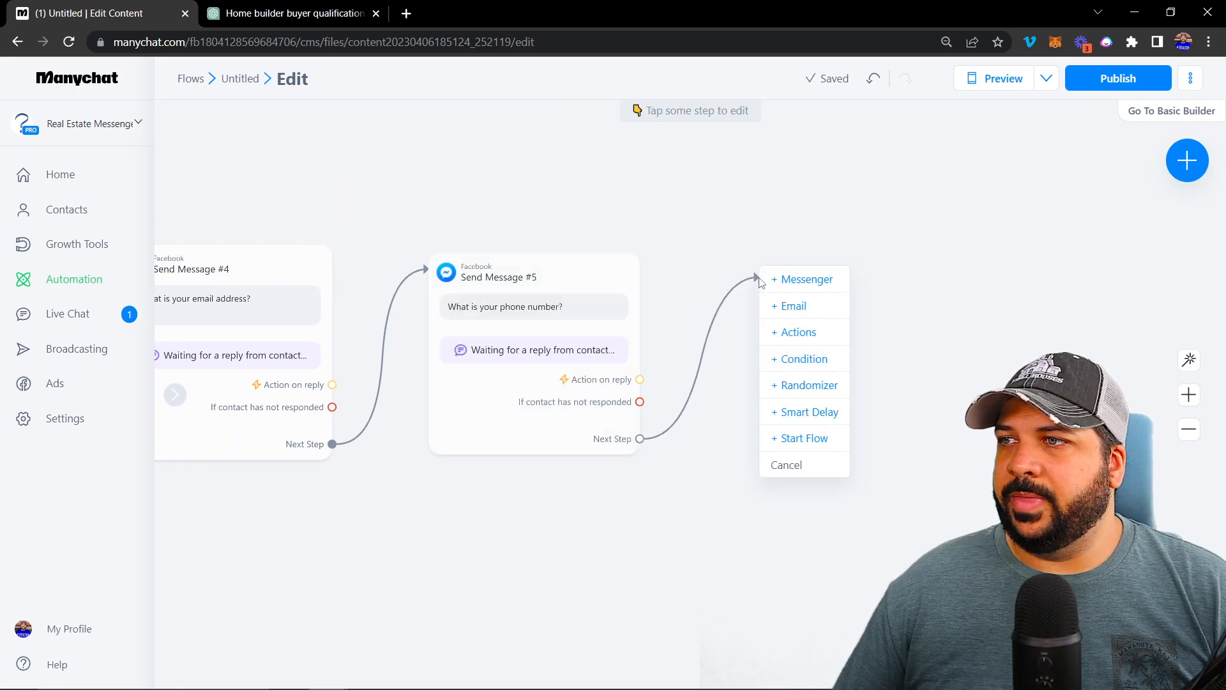
click(776, 279)
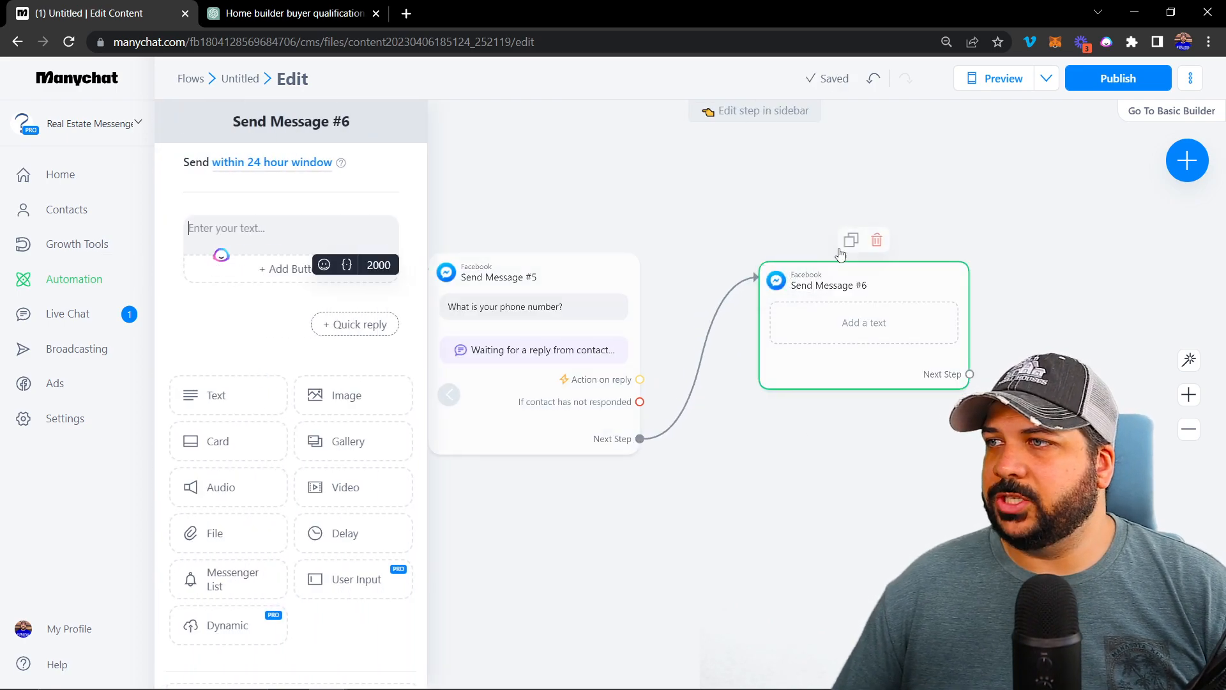
Delete the empty message after the phone number message and add an Actions step in its place
click(877, 240)
drag(639, 438, 750, 264)
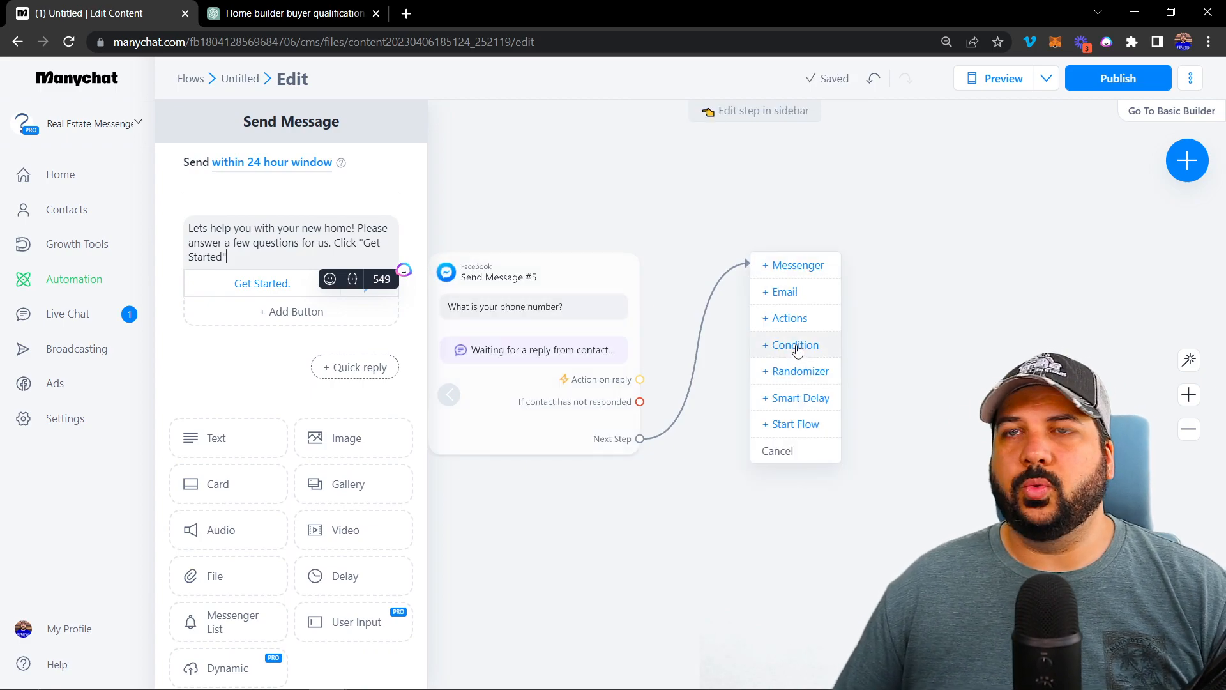
click(790, 318)
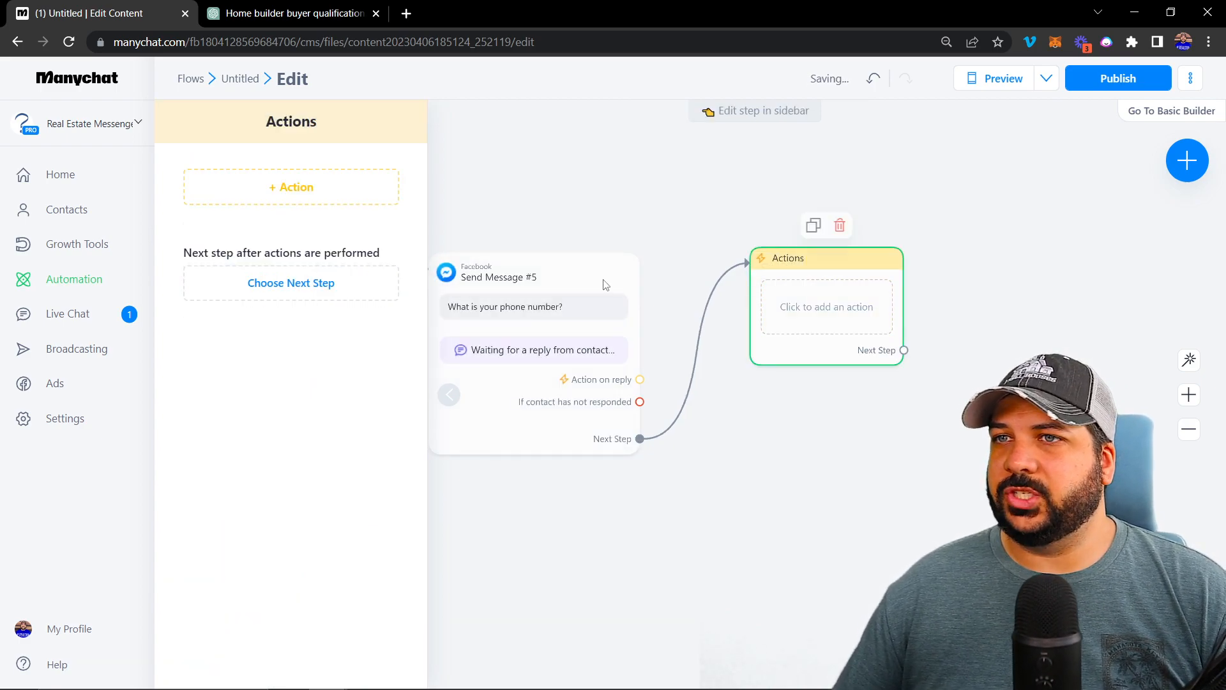
Add a Notify Assignees action to the new Actions step
click(271, 188)
scroll(279, 298, down, 4)
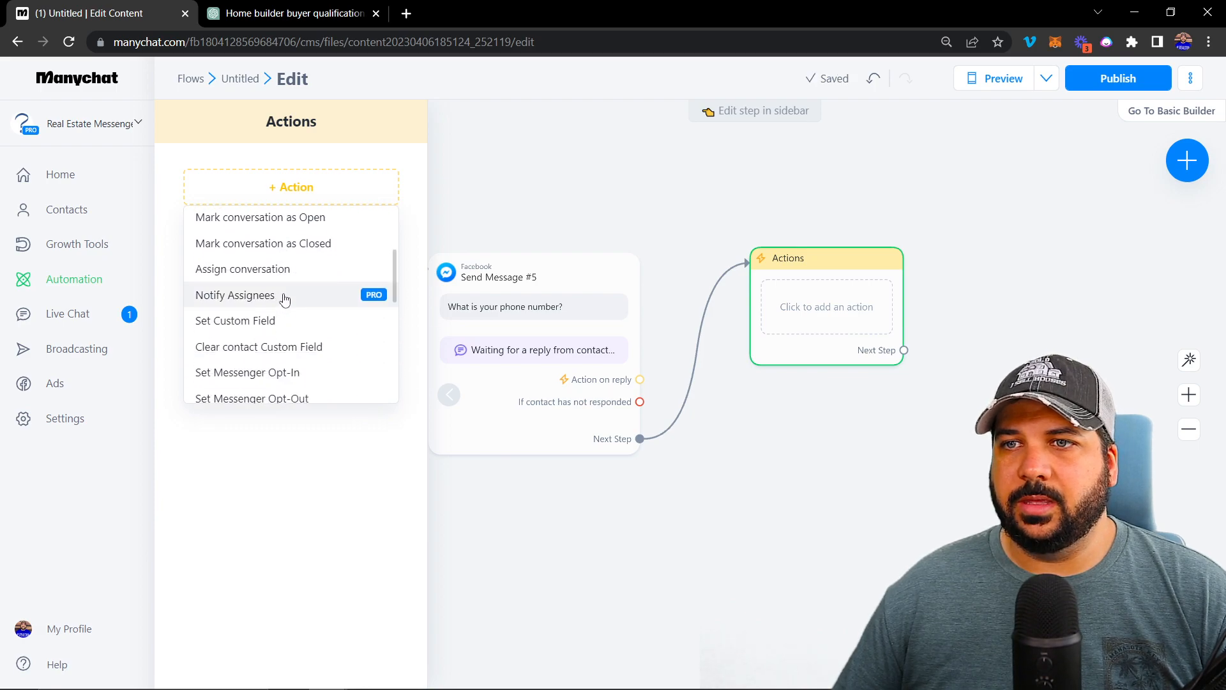
scroll(285, 299, up, 1)
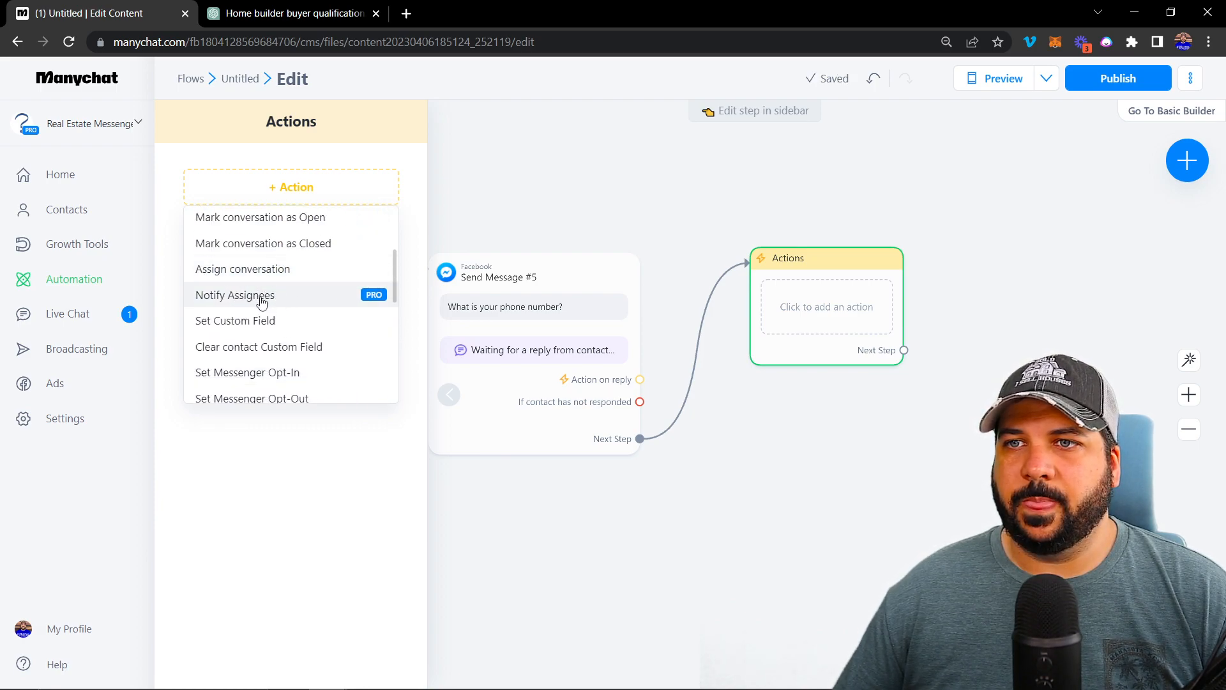
click(241, 297)
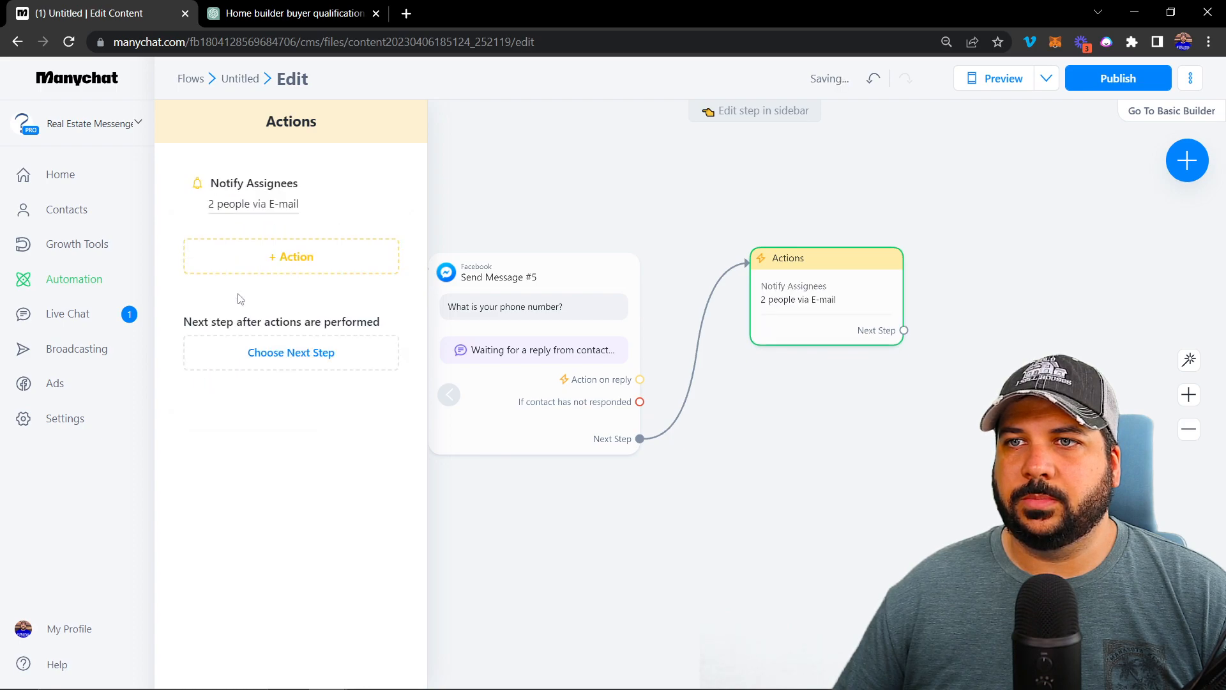
Set the notification text after the Full Name field to "is interesting in buying a new home. Here is their info." and start a new line
click(253, 203)
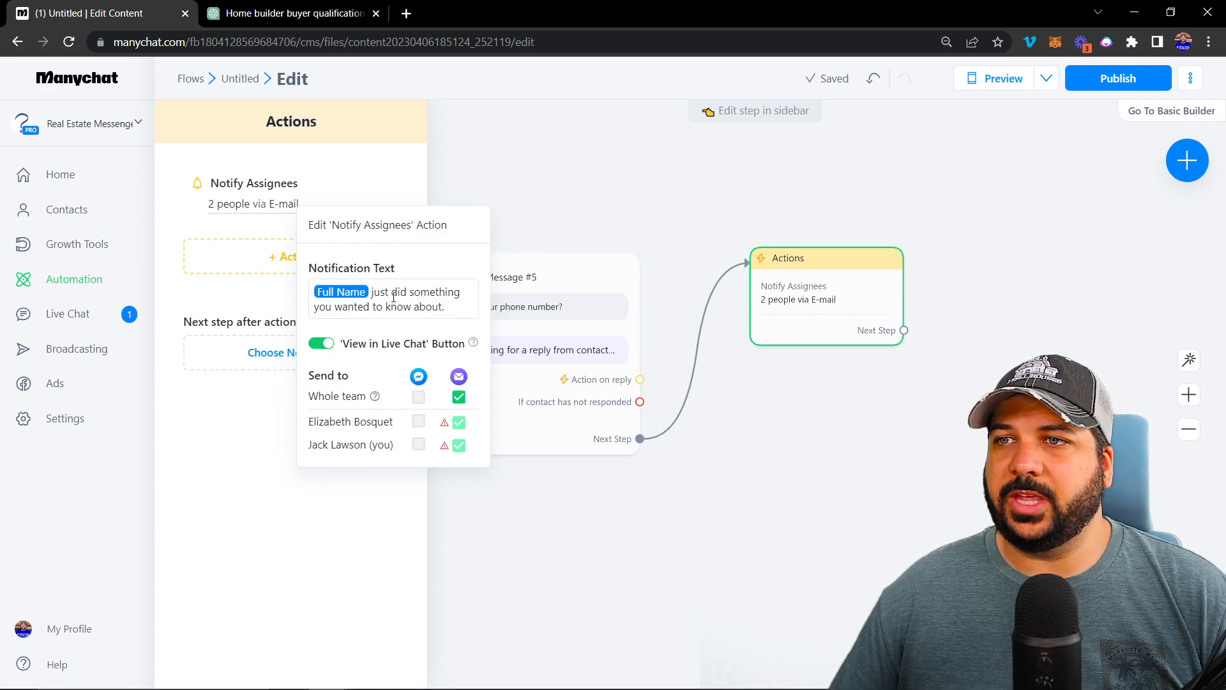
click(451, 306)
key(Return)
key(Return)
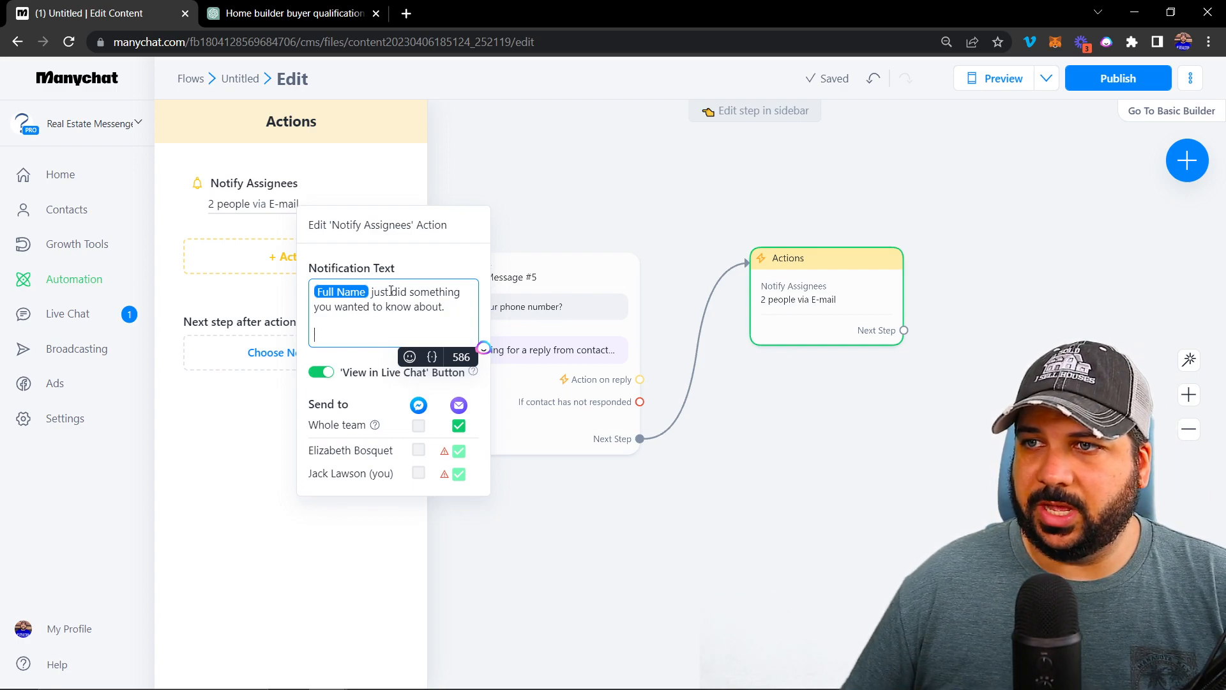
drag(391, 291, 459, 313)
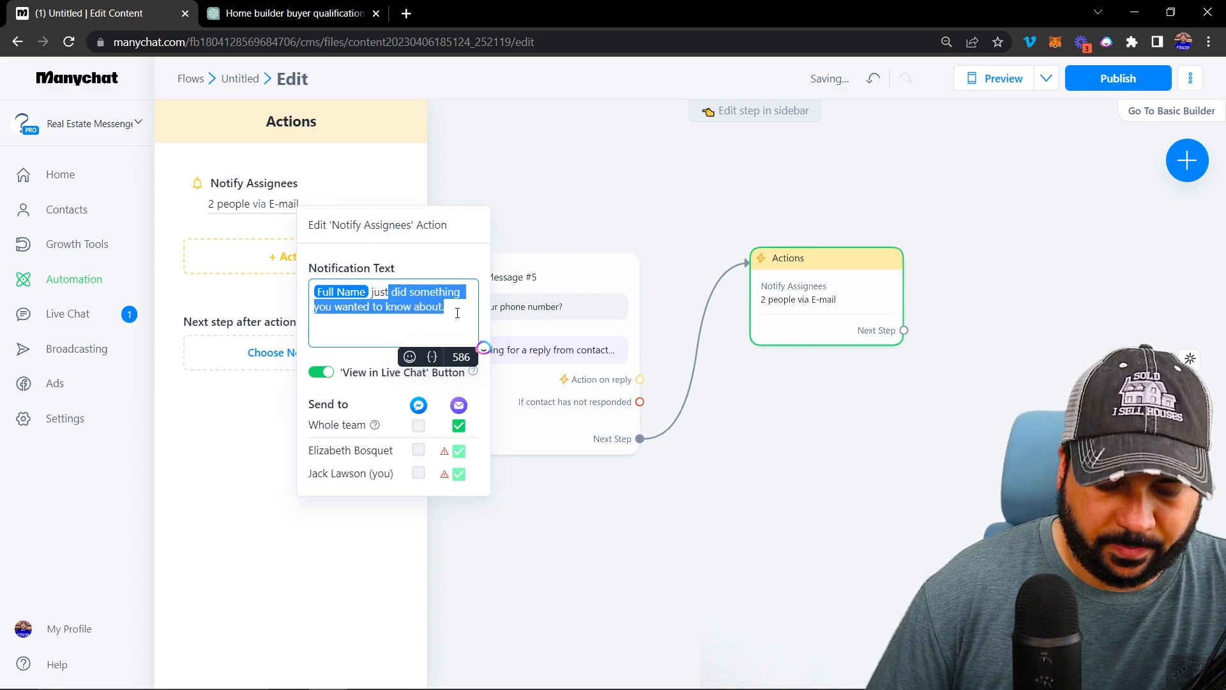
text(ans)
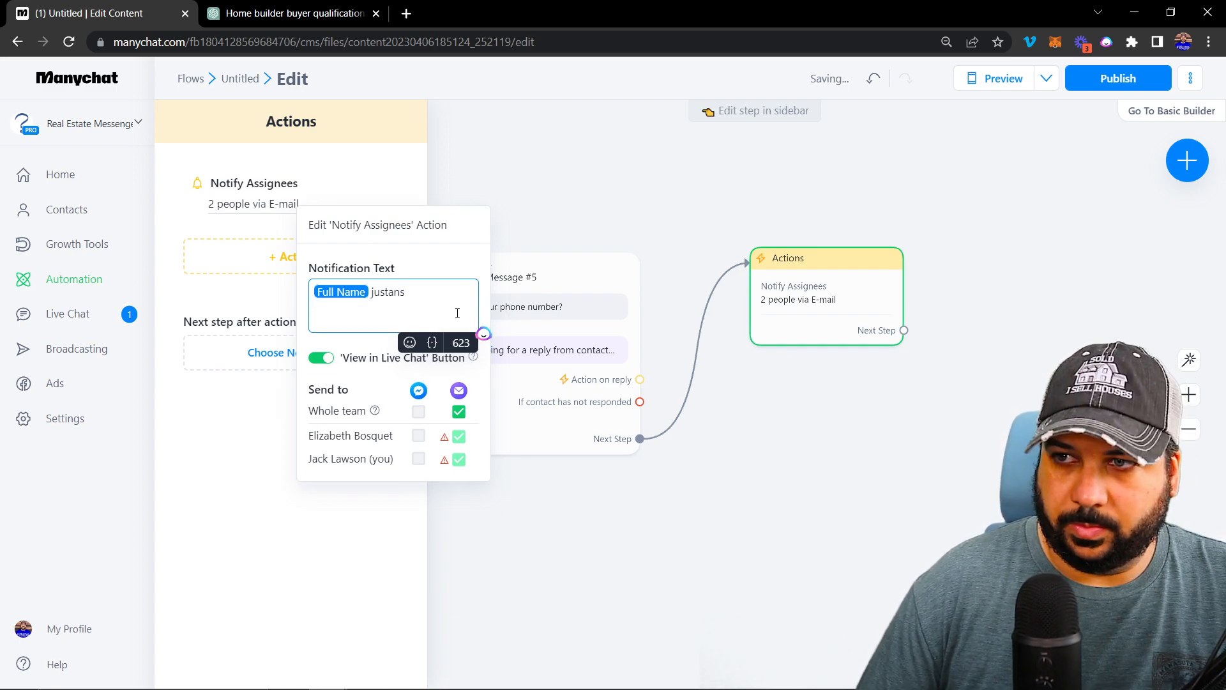
key(BackSpace)
key(BackSpace)
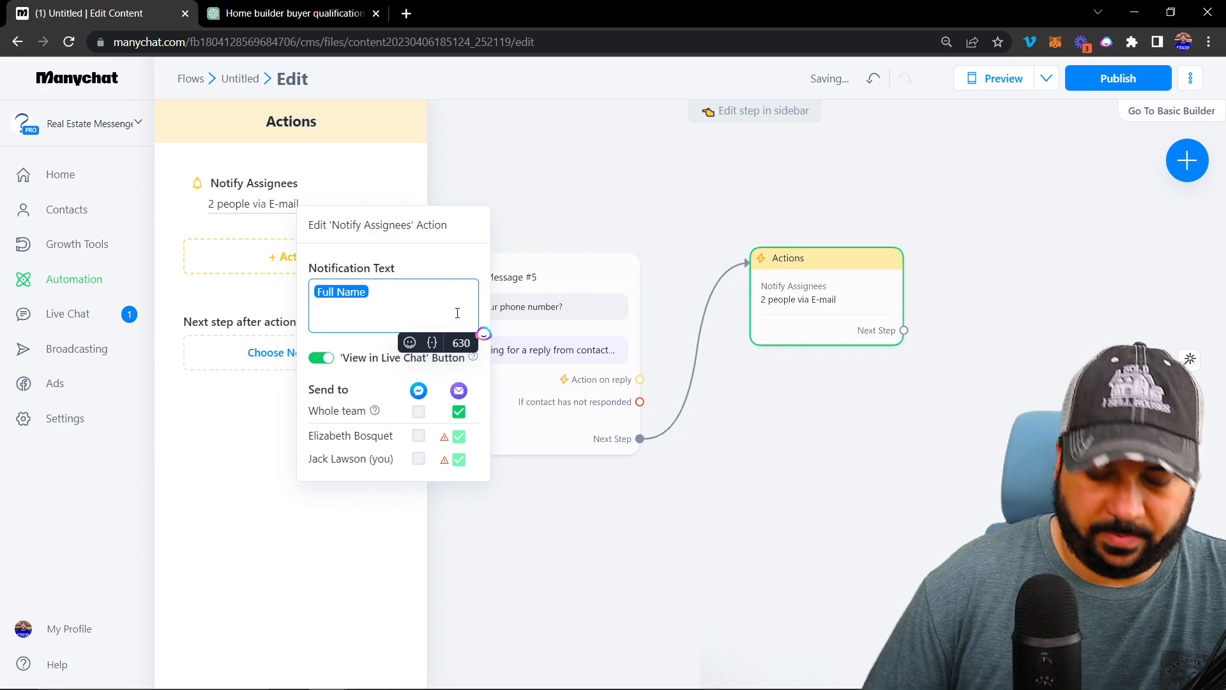
text(terest)
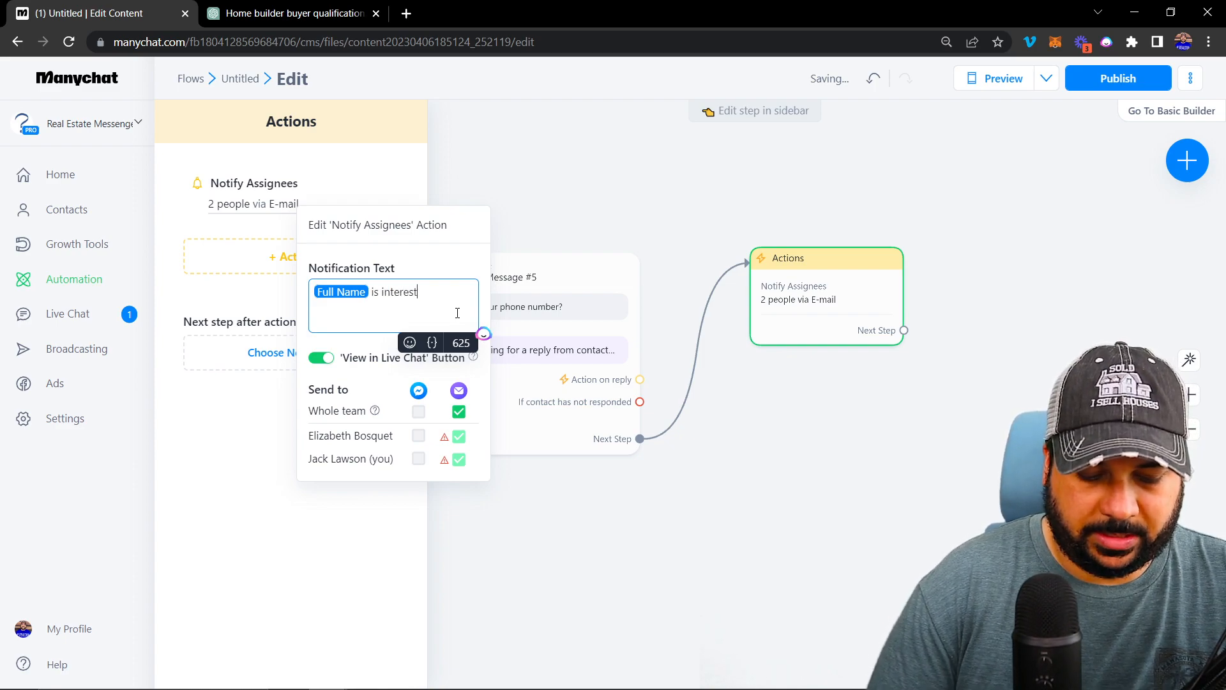
text(ing in buying a new home)
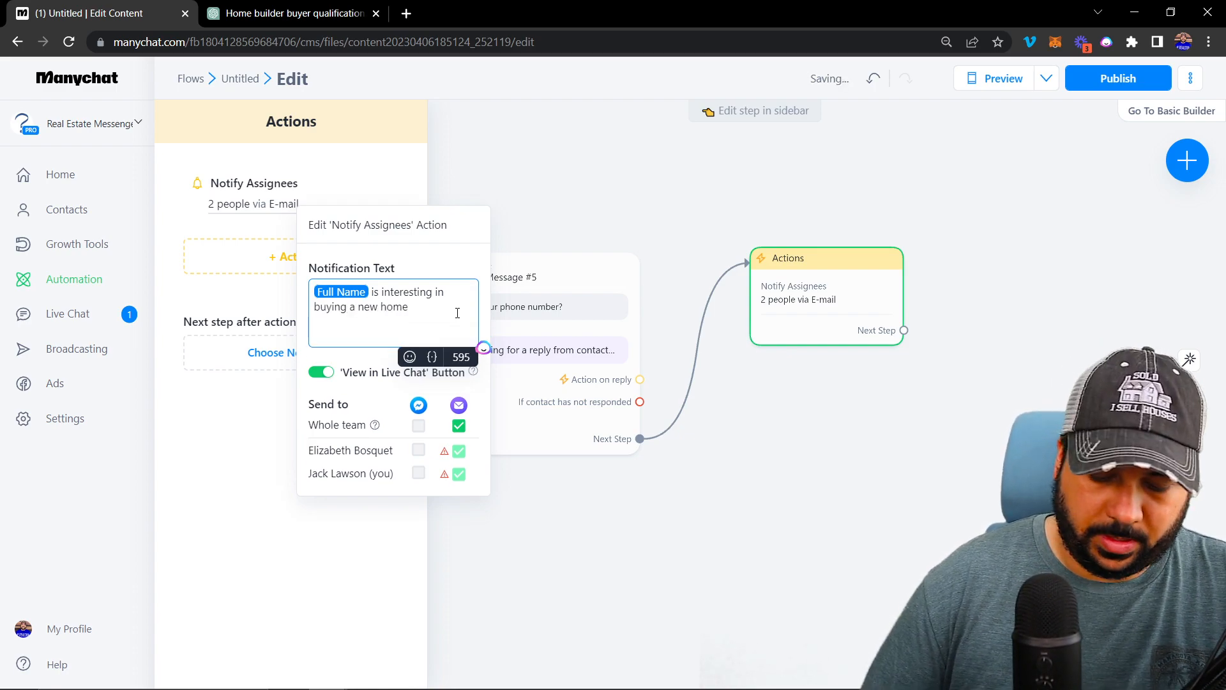
text(. Here is their )
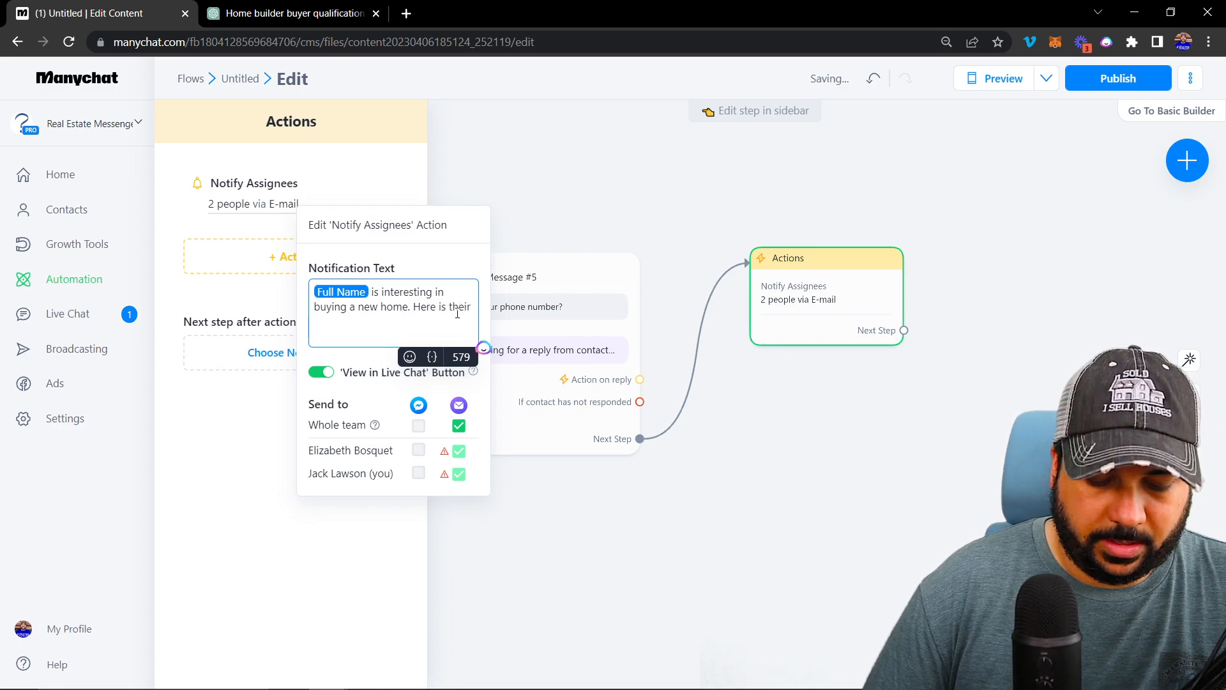
text(info.)
key(Return)
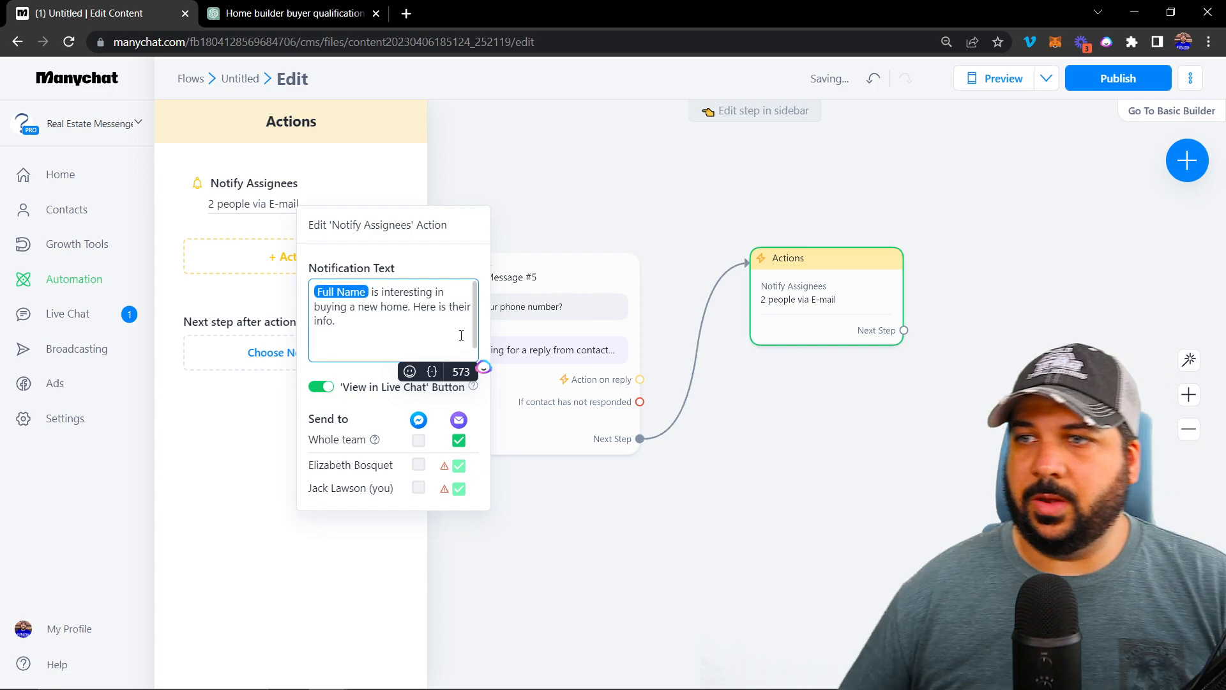
Insert the system Email and Phone fields on separate lines below the notification sentence, followed by a blank line
click(431, 371)
click(389, 408)
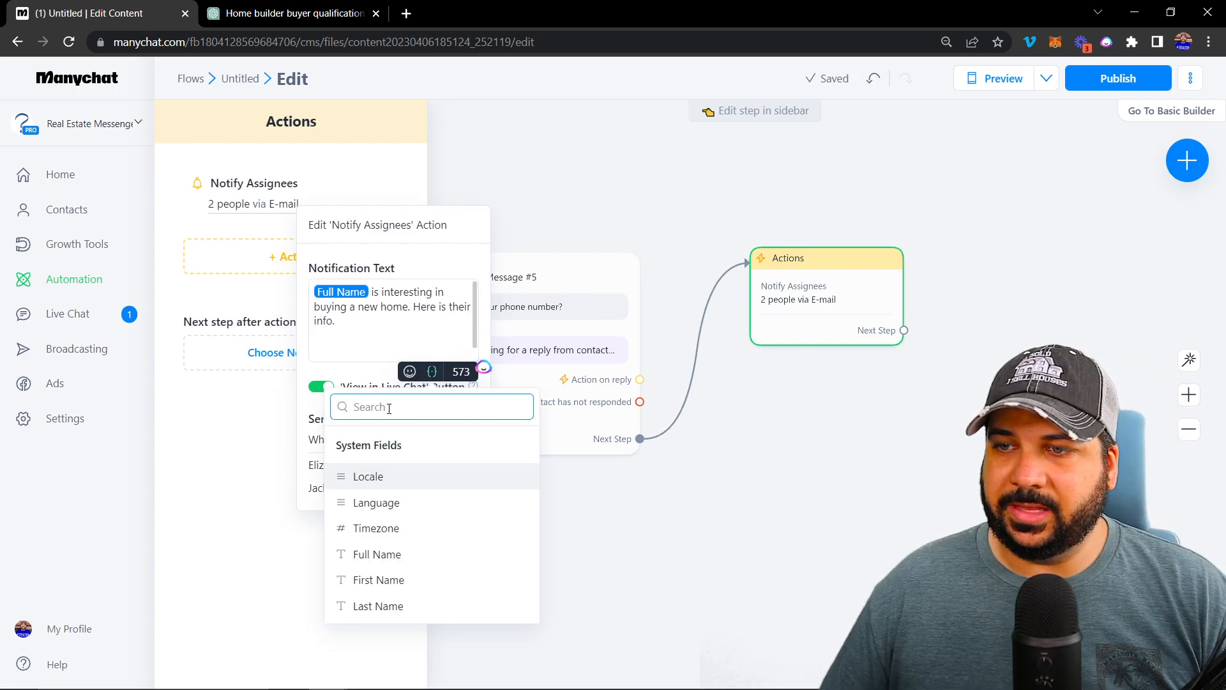
text(email)
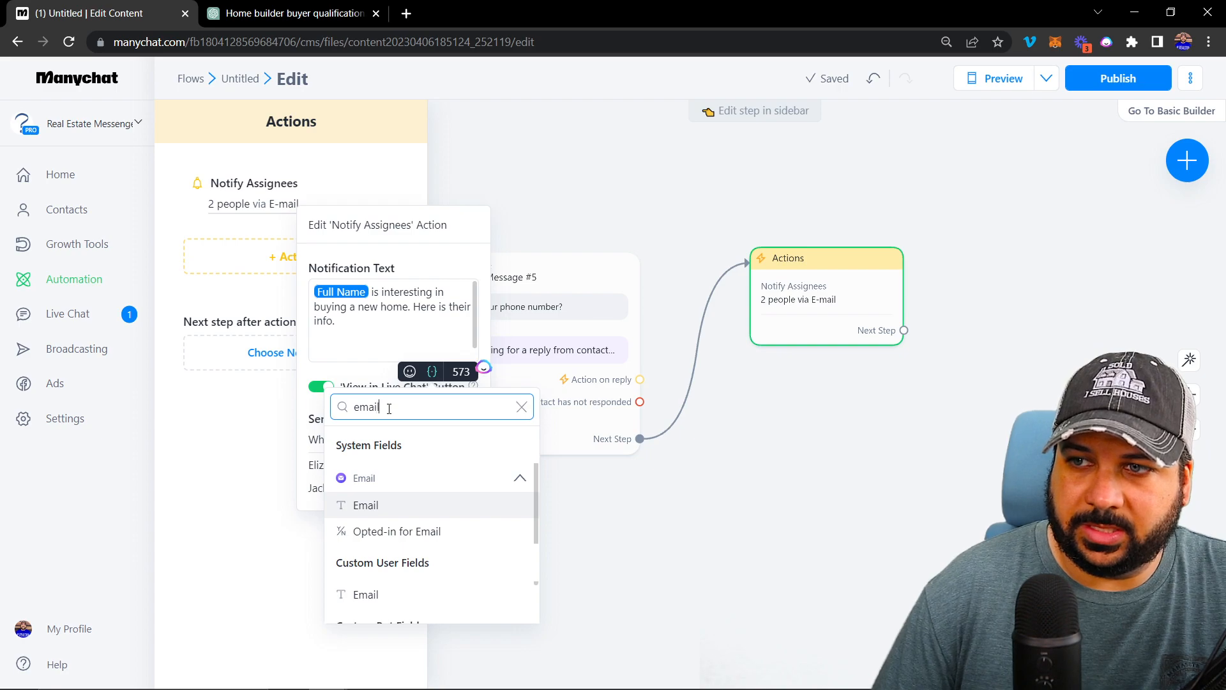
click(366, 505)
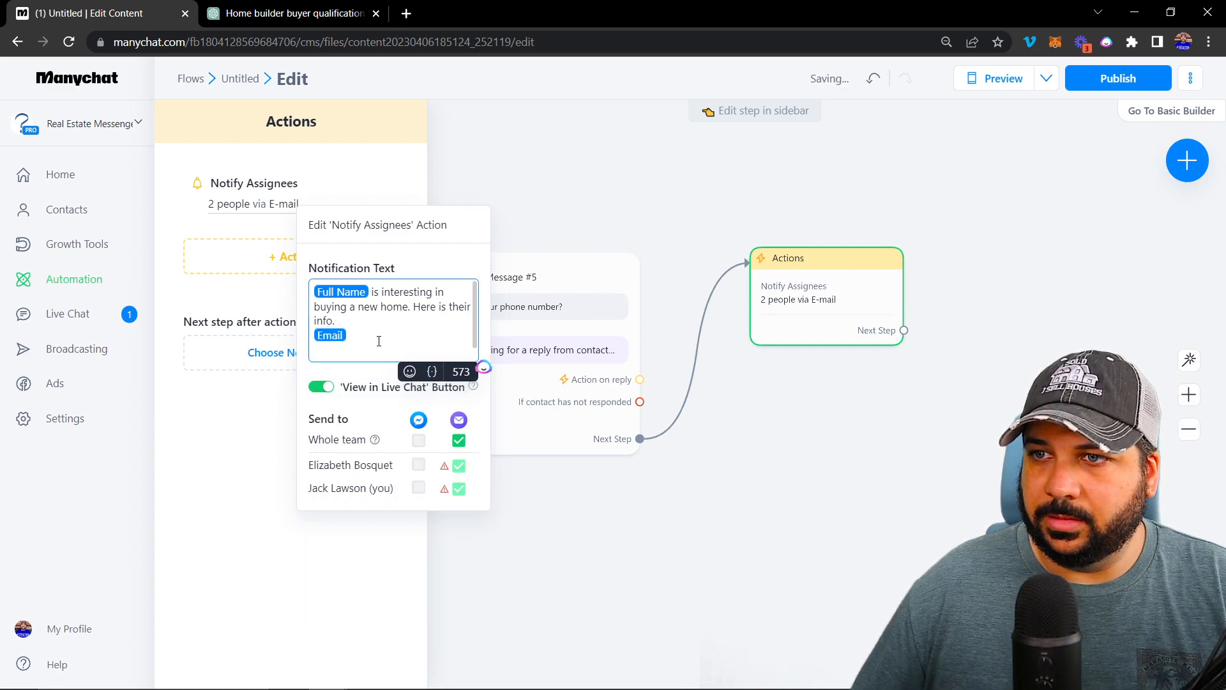
click(432, 371)
text(phon)
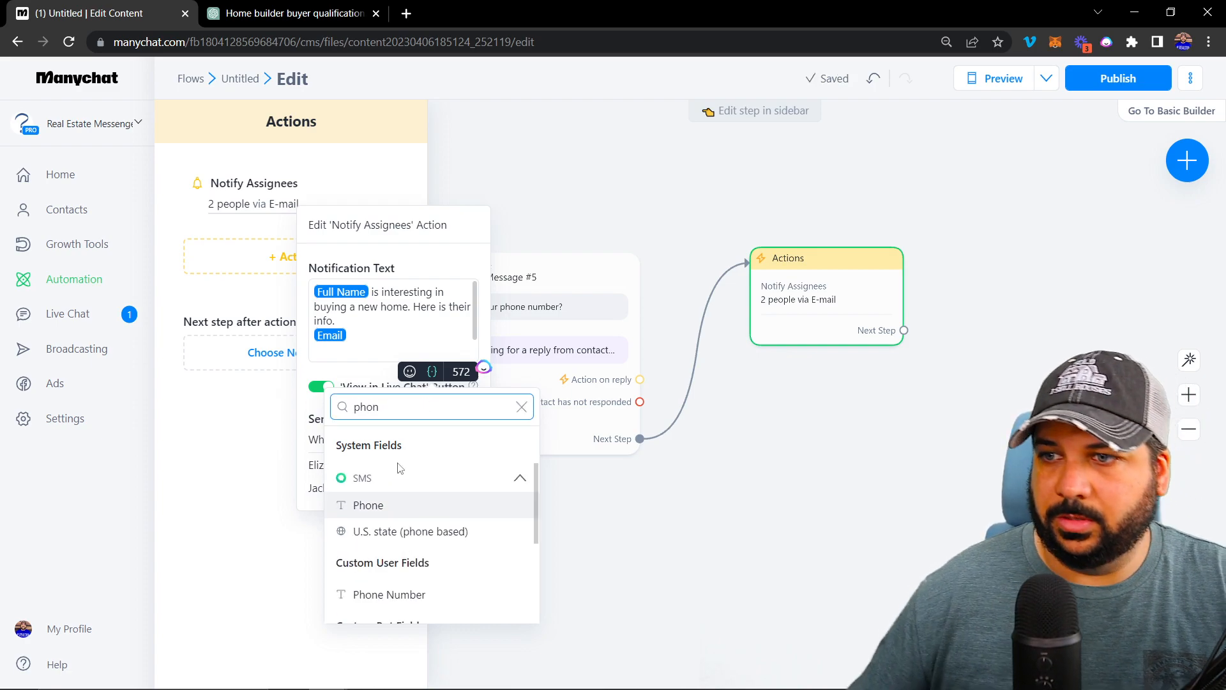
click(380, 506)
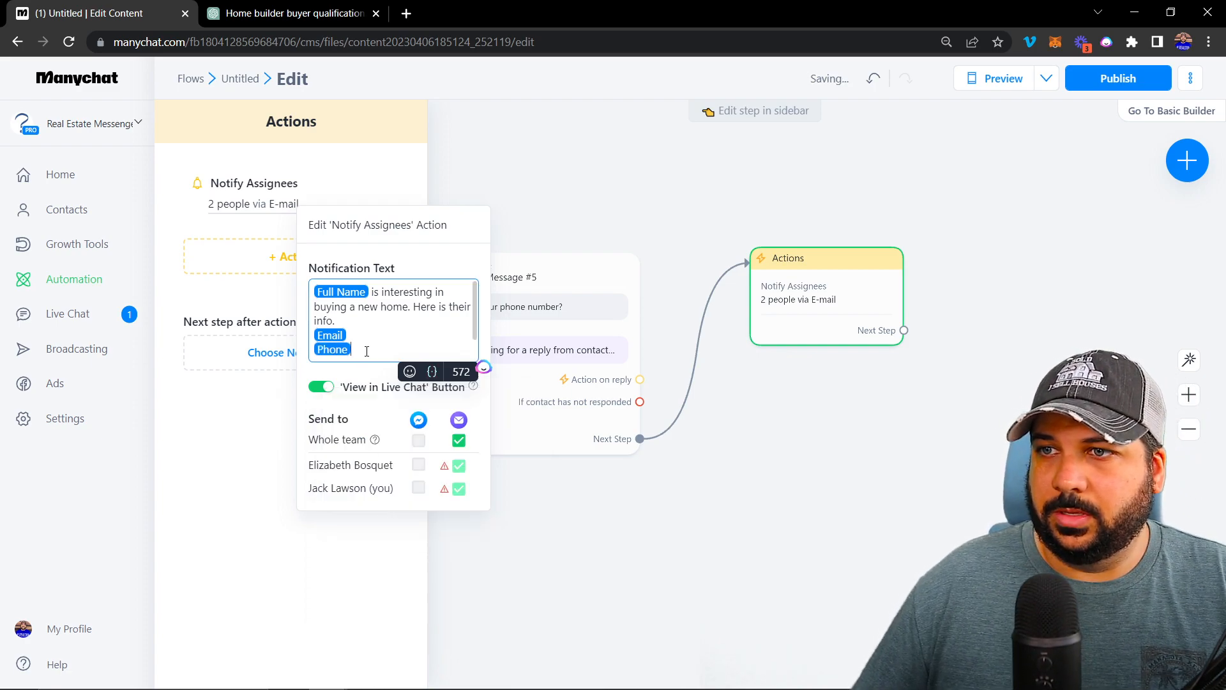
key(Return)
key(Return)
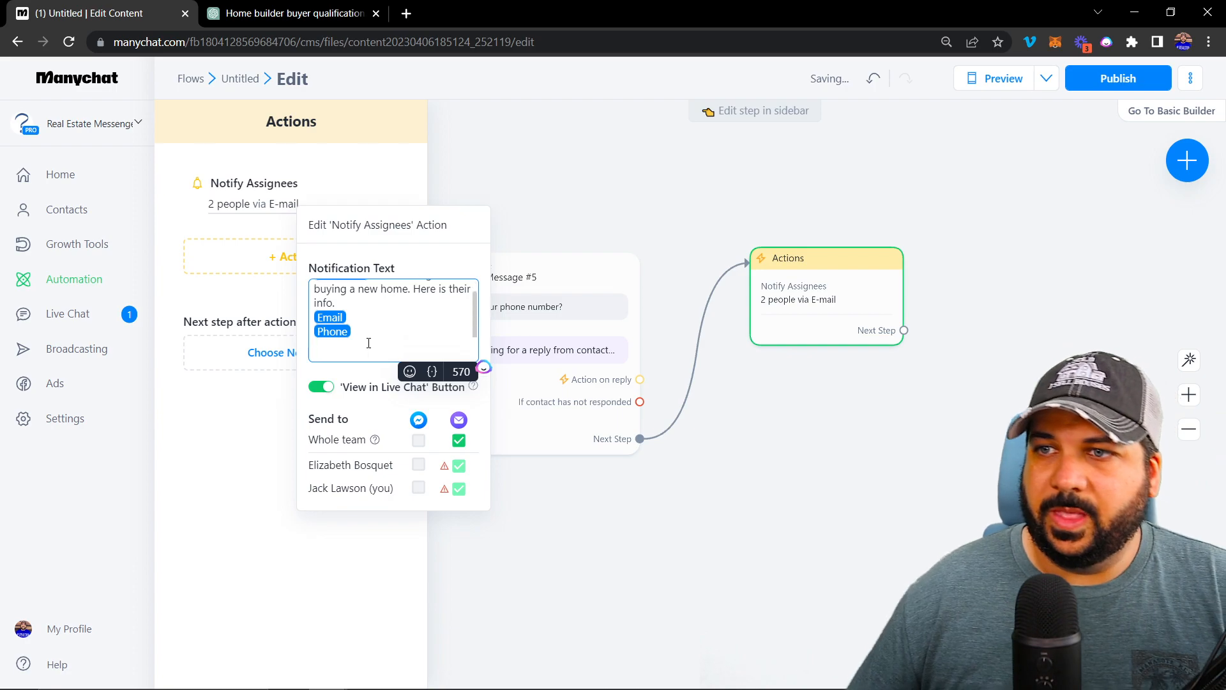
text(Looking)
key(BackSpace)
key(BackSpace)
key(BackSpace)
key(BackSpace)
key(BackSpace)
key(BackSpace)
key(BackSpace)
key(BackSpace)
Add a "Price Range:" line with the New Home Budget custom field to the notification text and close the action's settings
text(Pr)
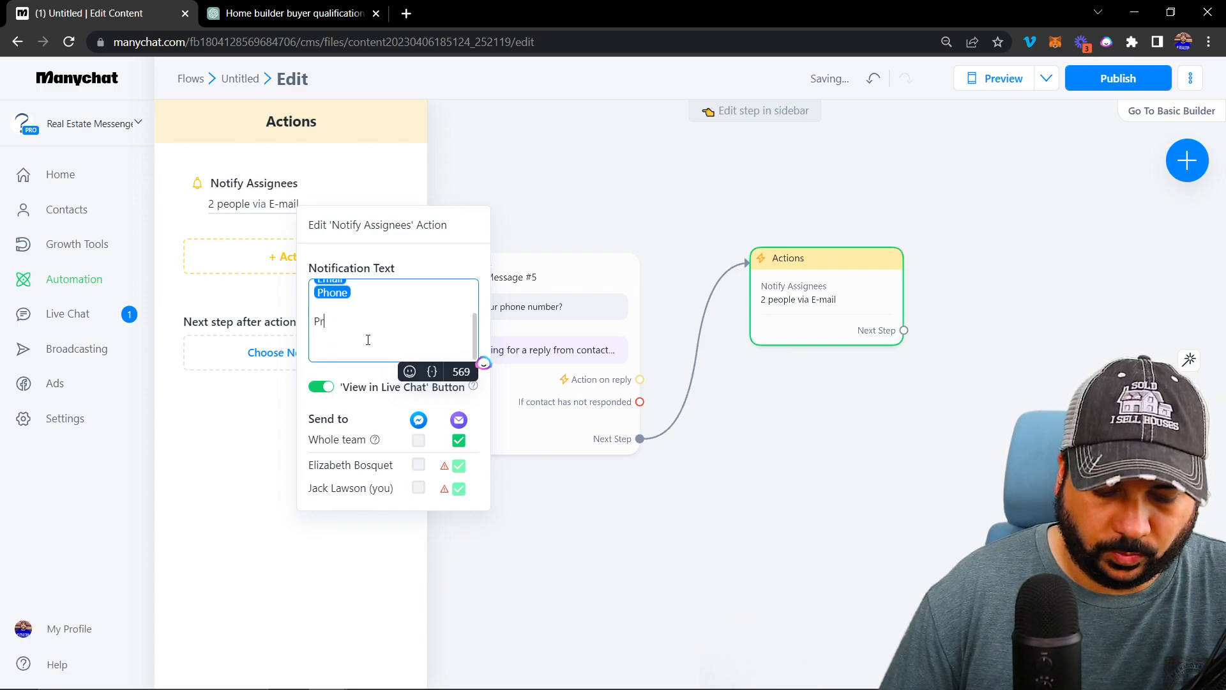
text(ice Range:)
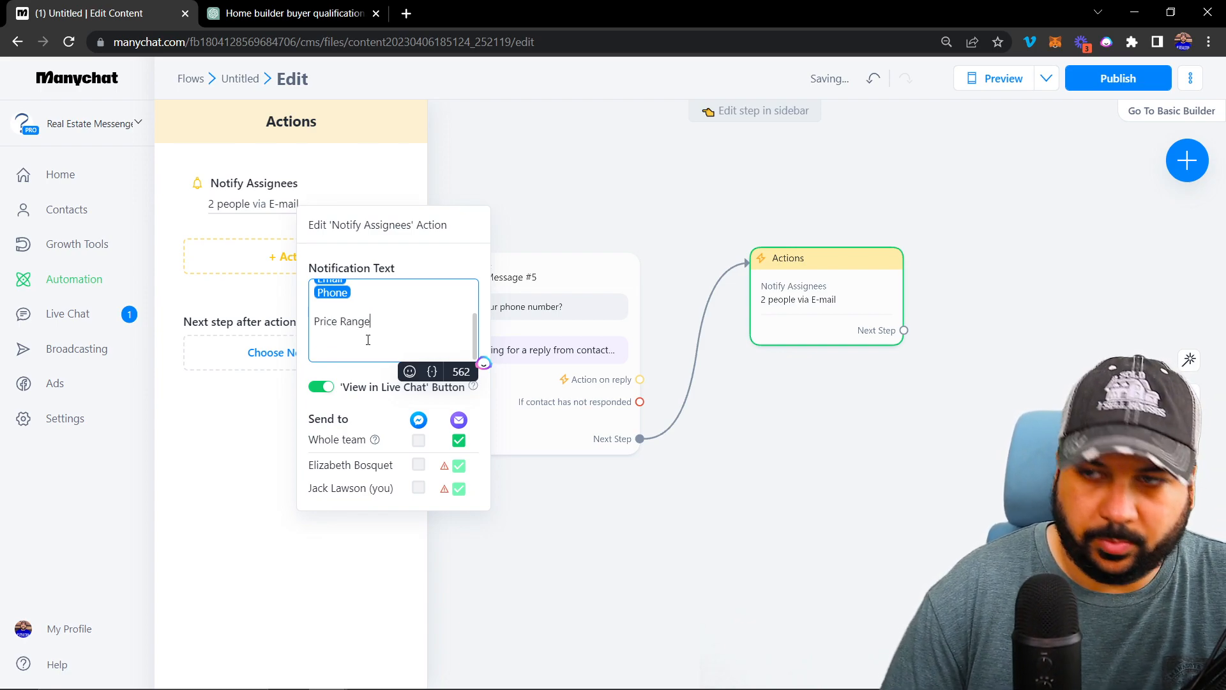
click(432, 371)
click(396, 406)
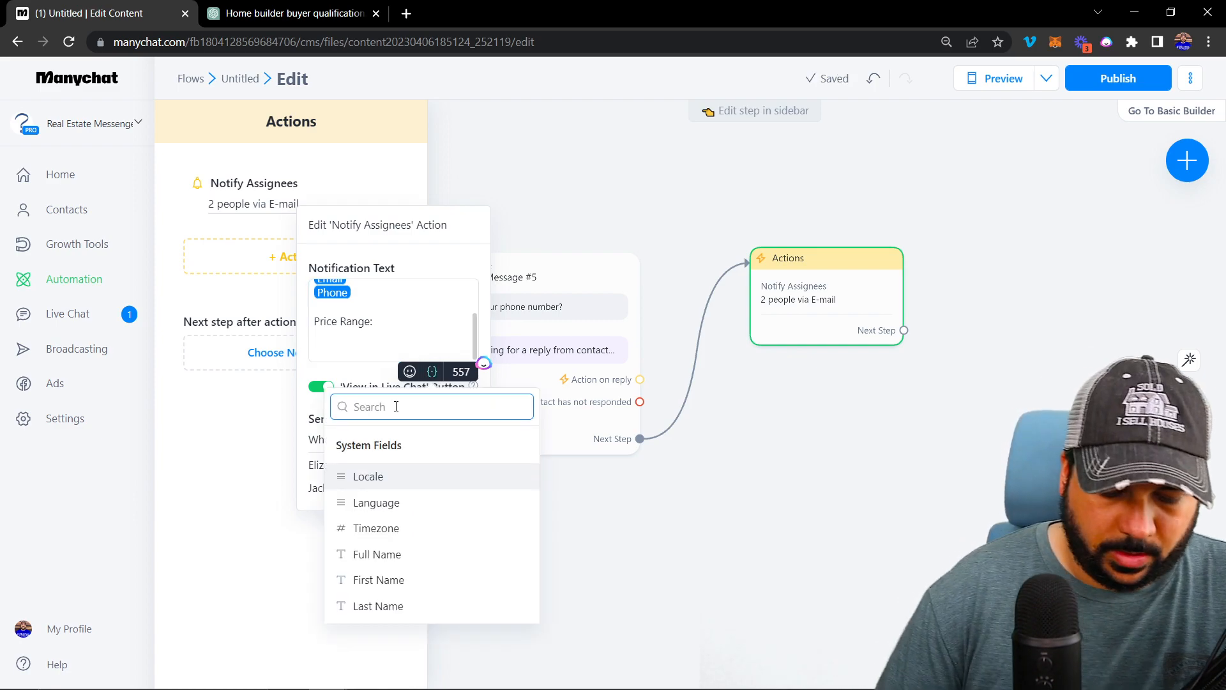
text(new)
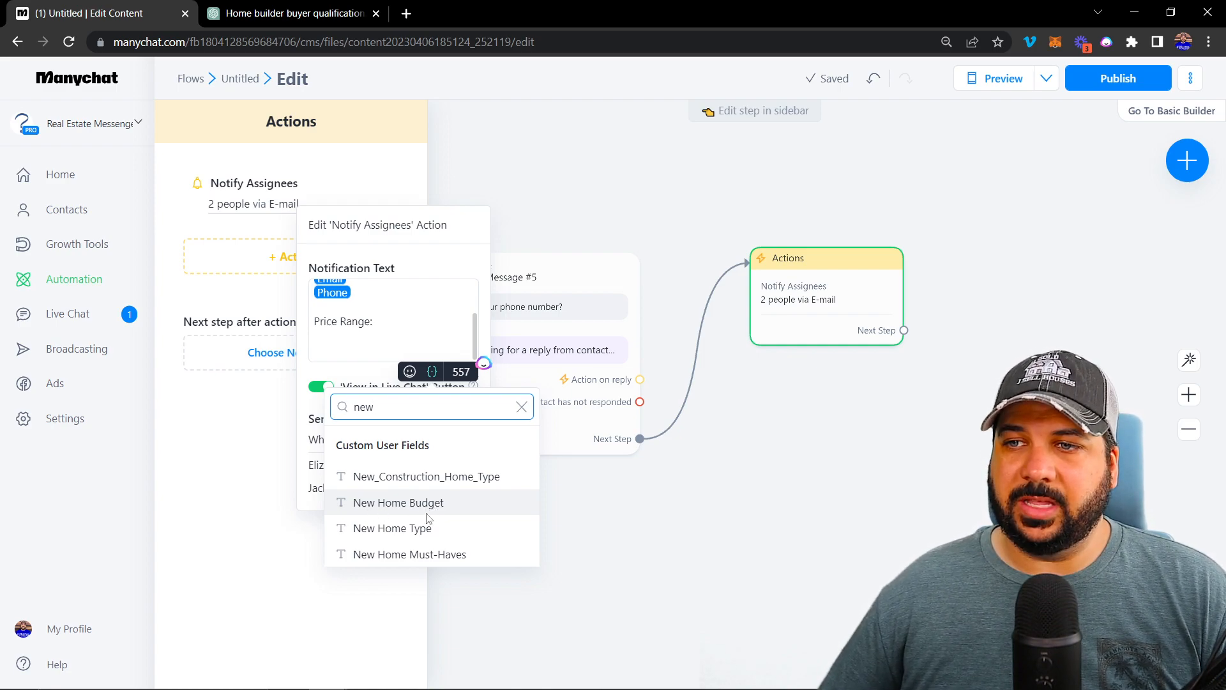
click(383, 504)
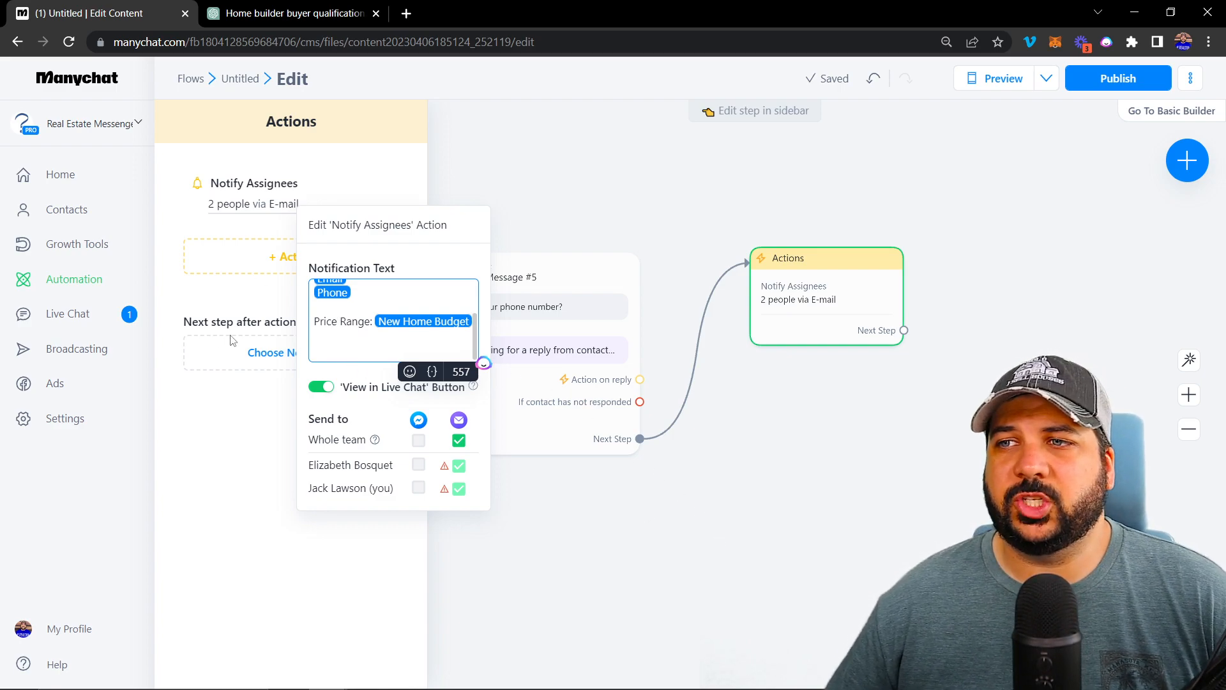
click(803, 496)
drag(936, 402, 758, 452)
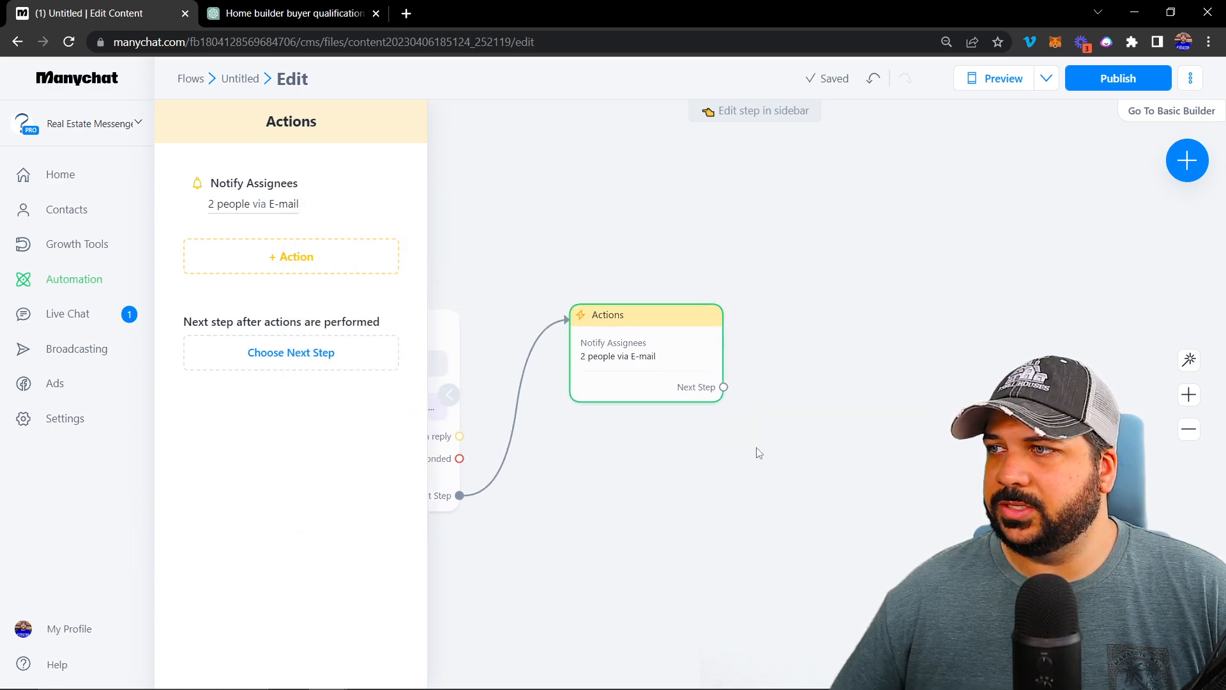
drag(723, 386, 830, 326)
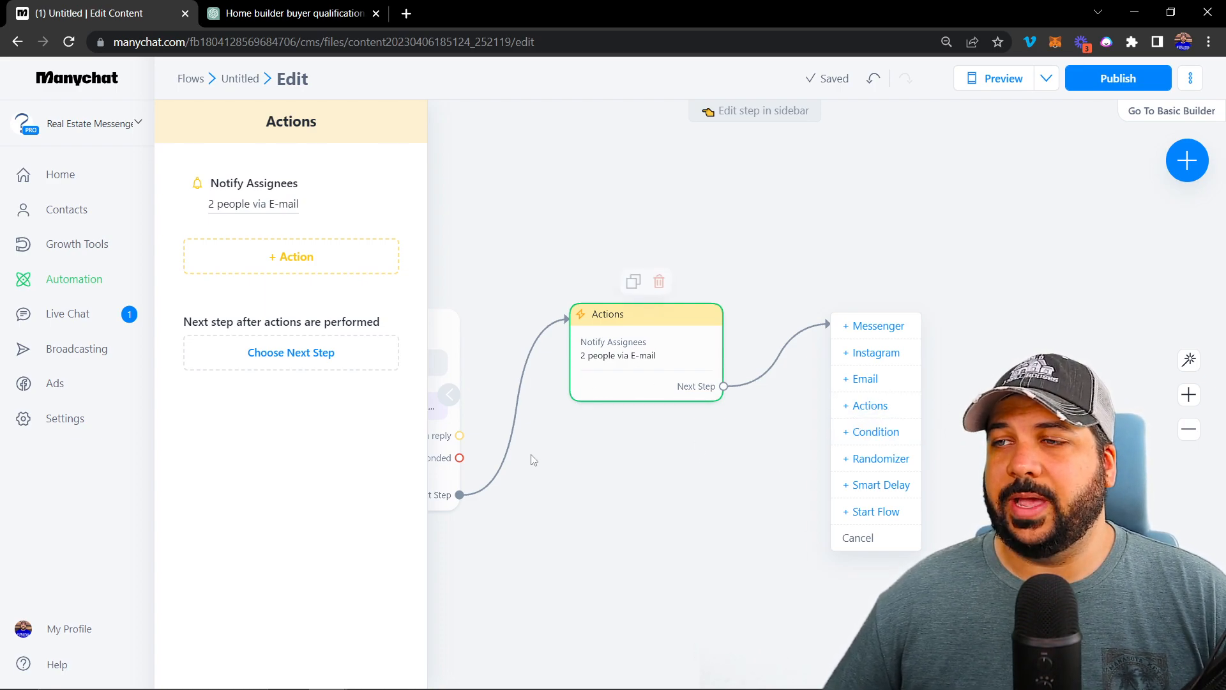
drag(536, 463, 744, 436)
drag(835, 416, 756, 421)
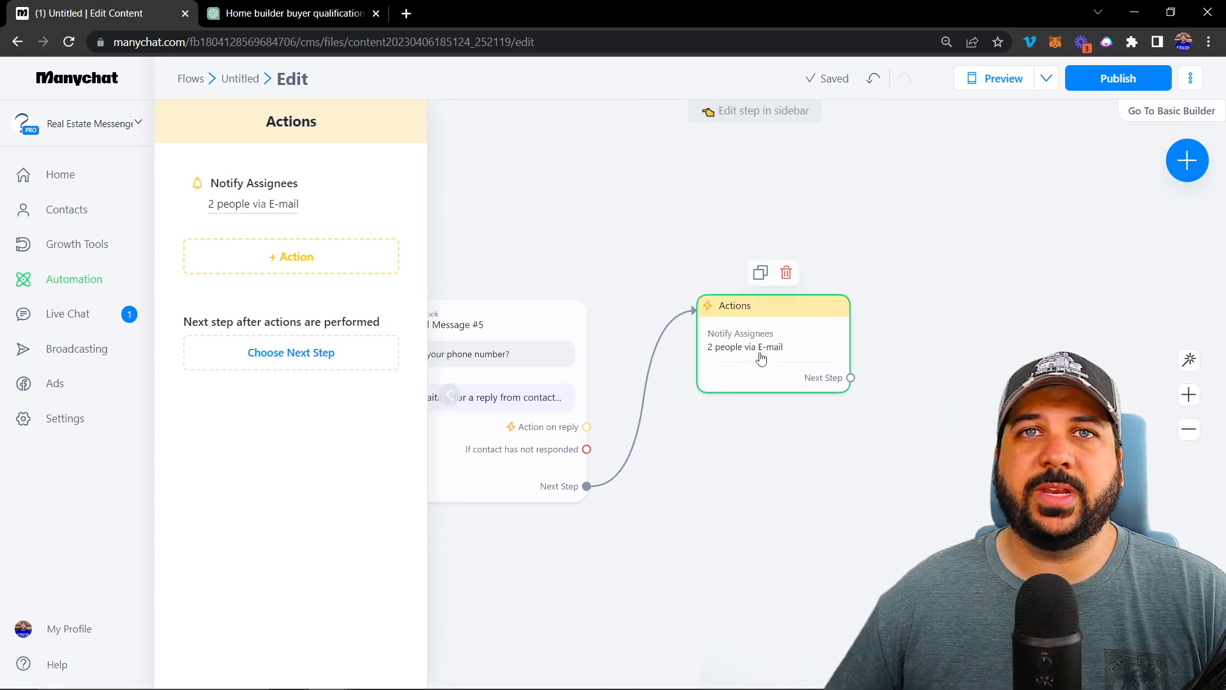
drag(846, 415, 778, 446)
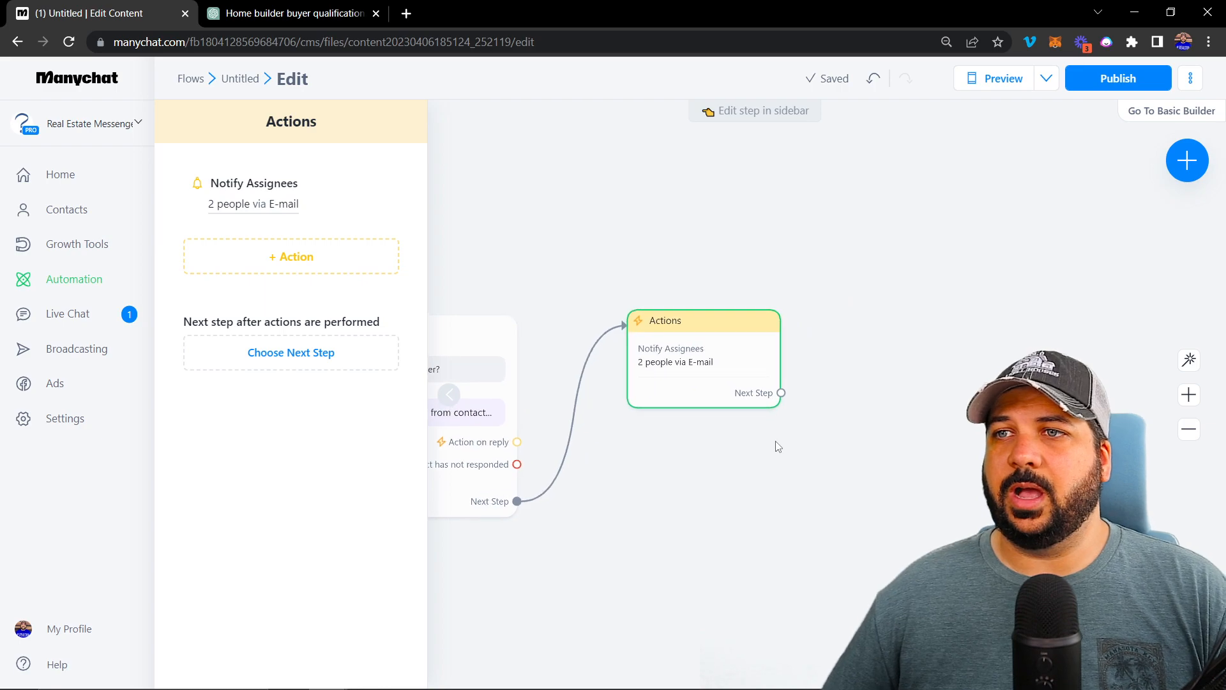
Add a Messenger message after the Actions step with the text "Thanks for answering those questions!"
drag(780, 394, 850, 326)
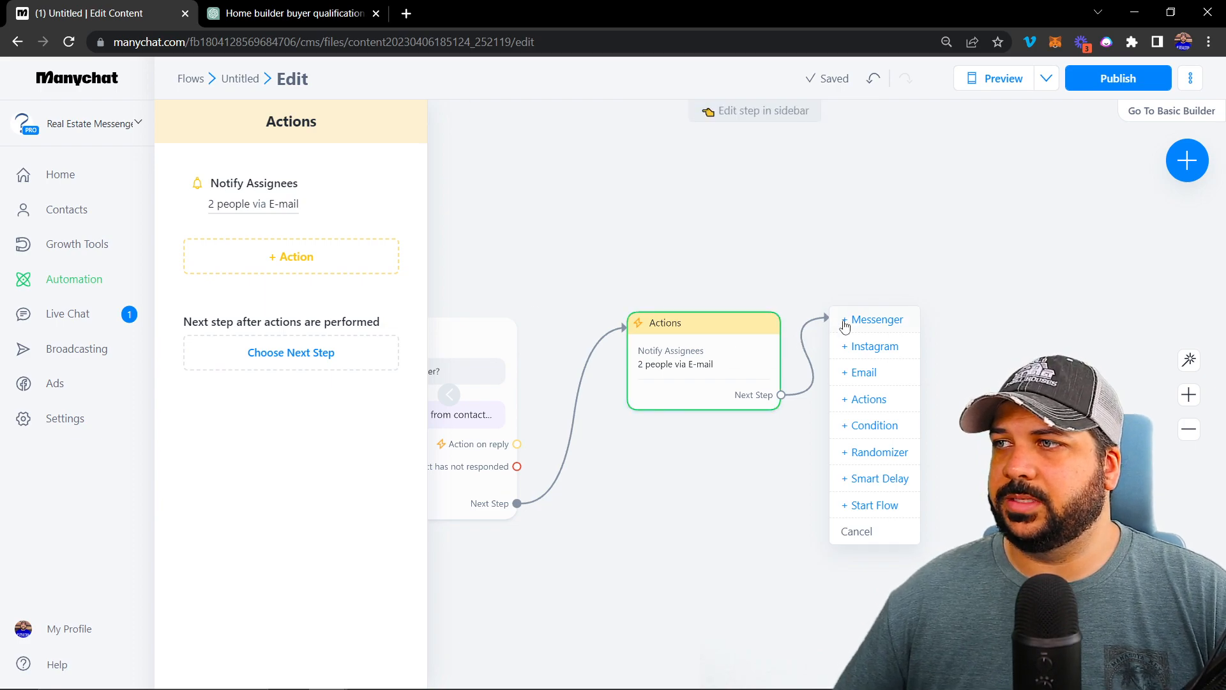
click(886, 326)
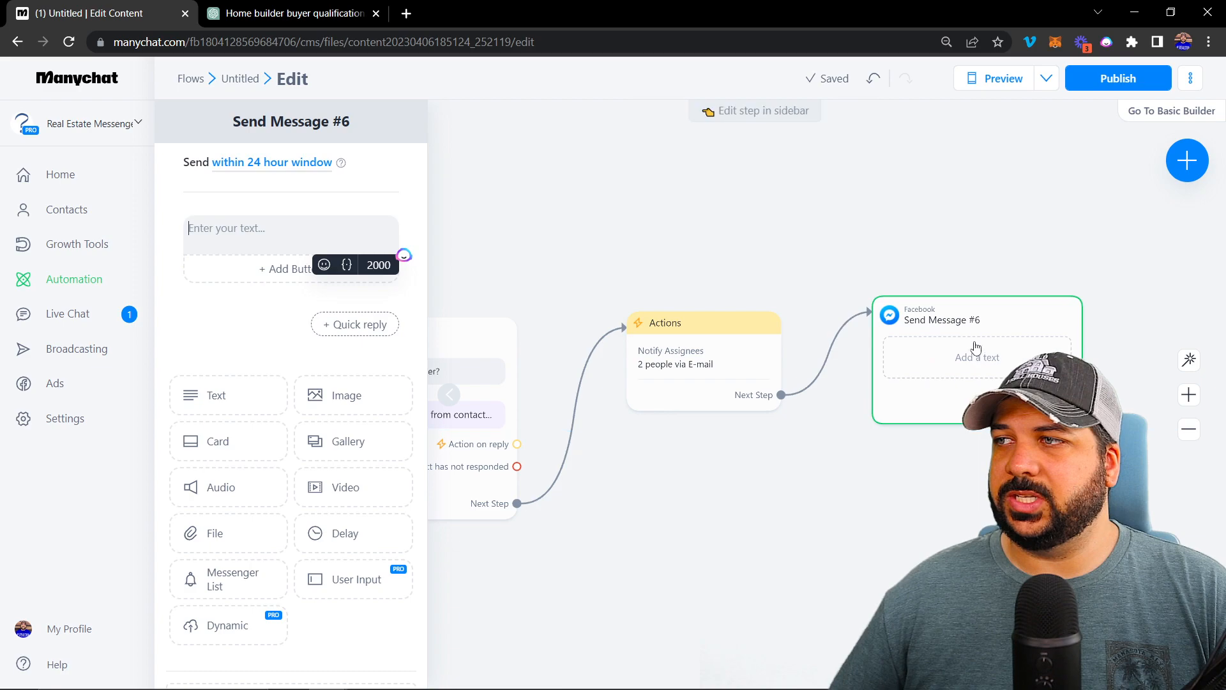
click(234, 232)
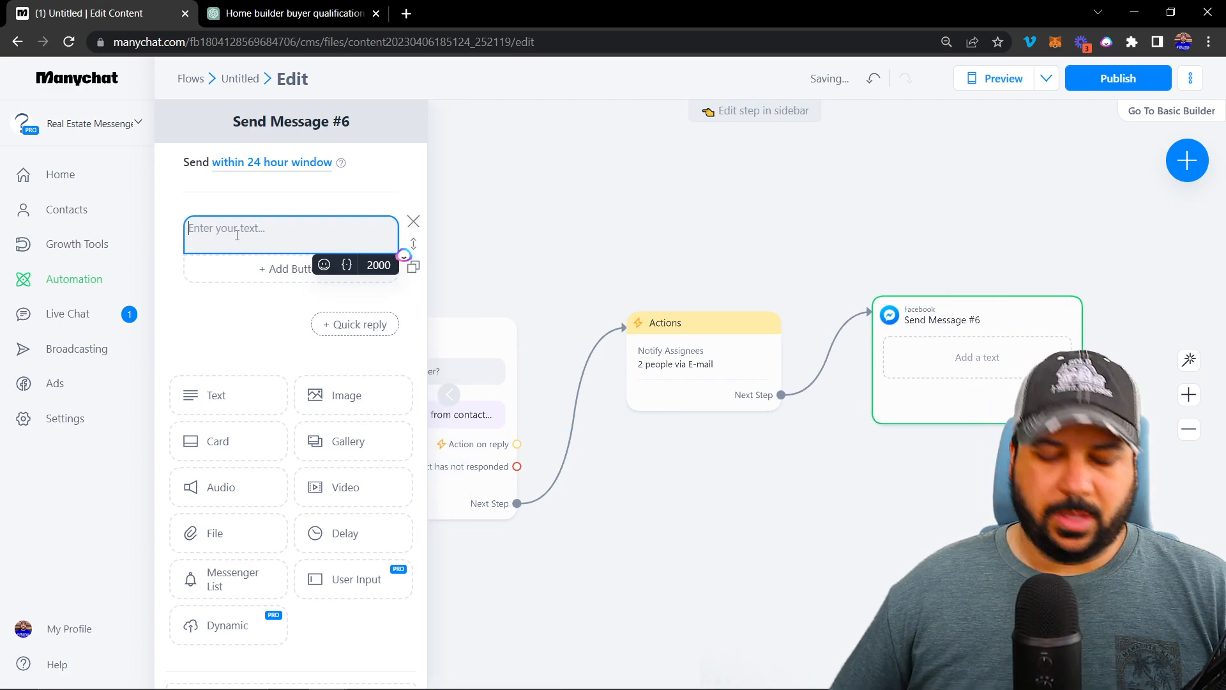
text(T)
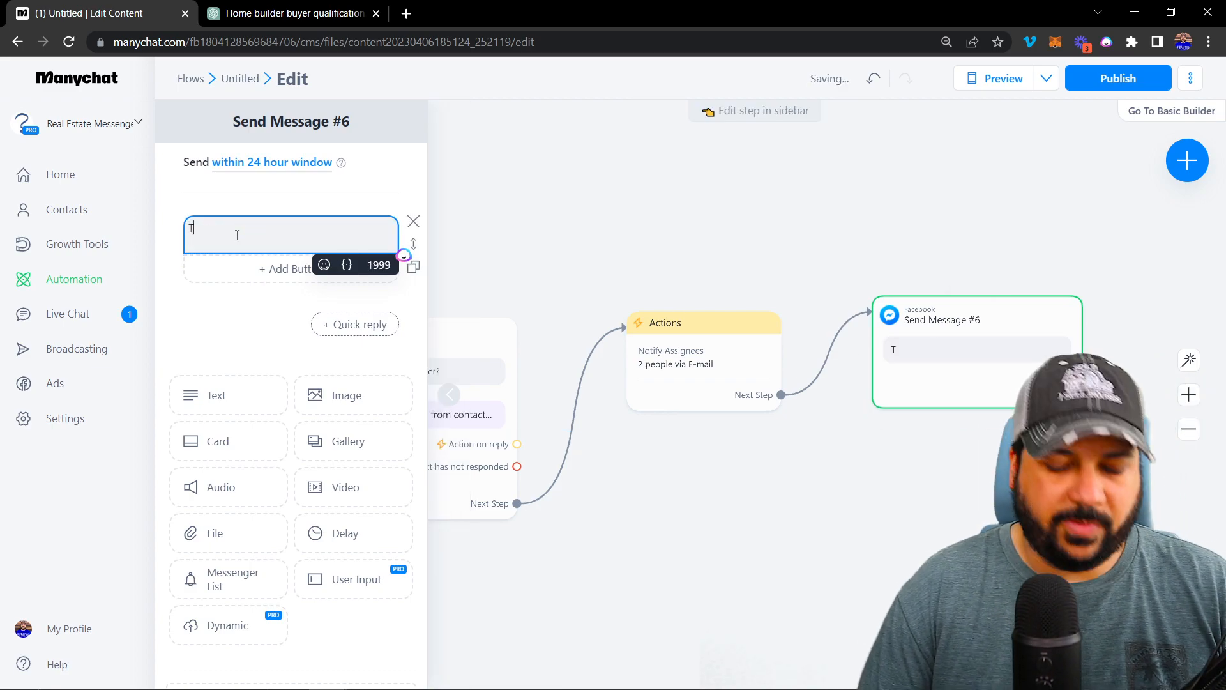
text(hanks fo)
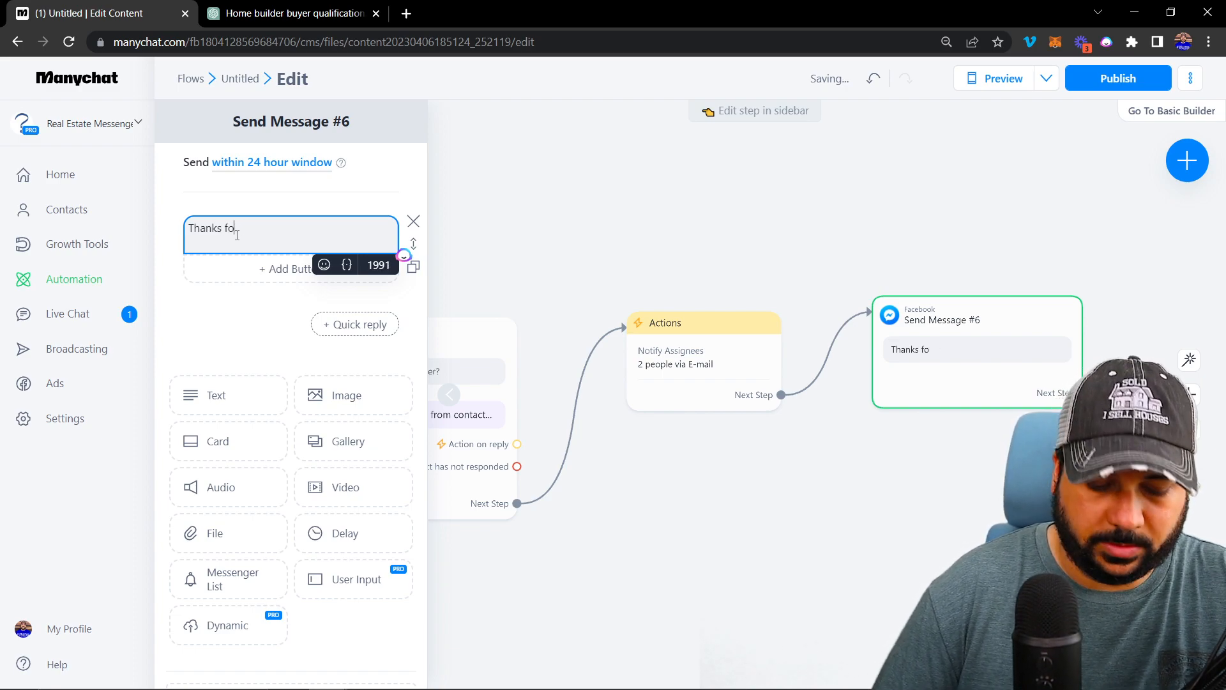
text(r answering those questions)
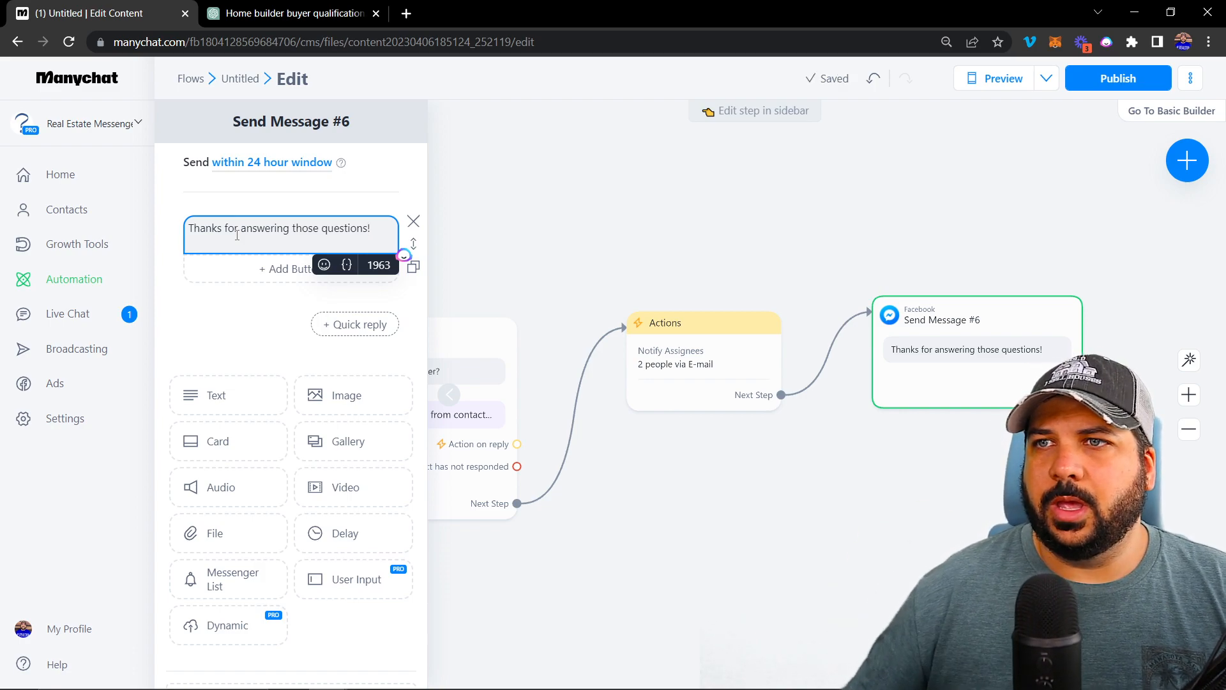
Add the line "Is this info correct?" below a blank line in the thank-you message and start a new line
text(!)
key(Return)
key(Return)
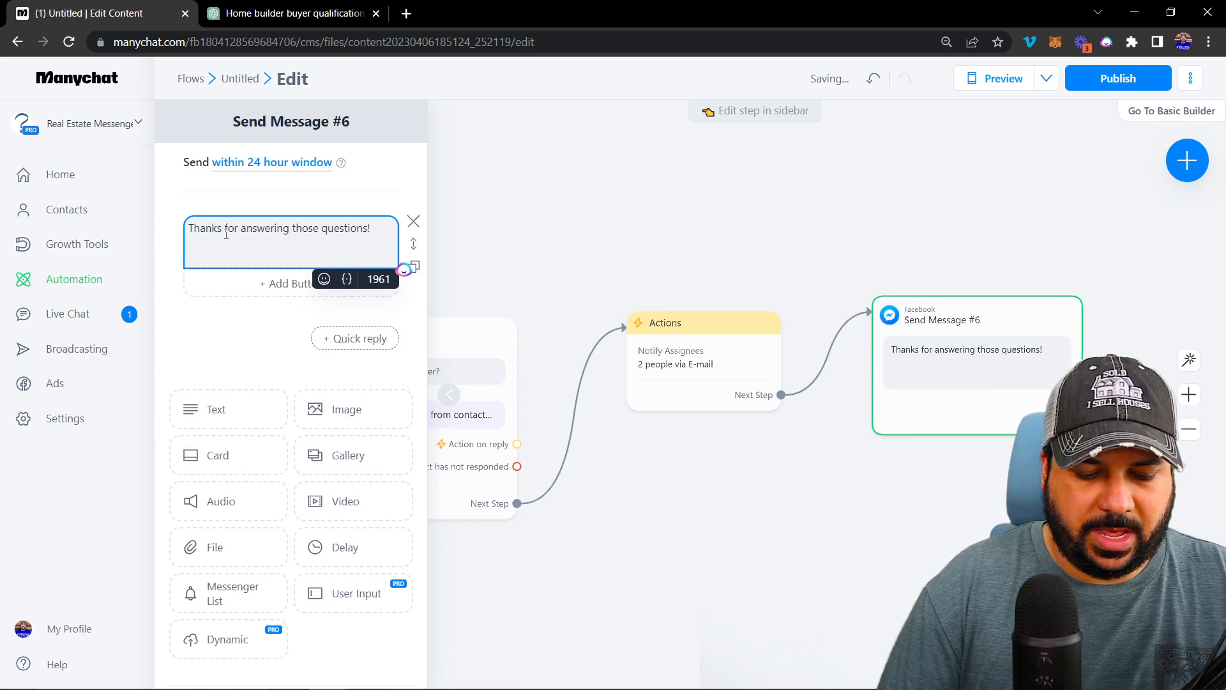
text(Is)
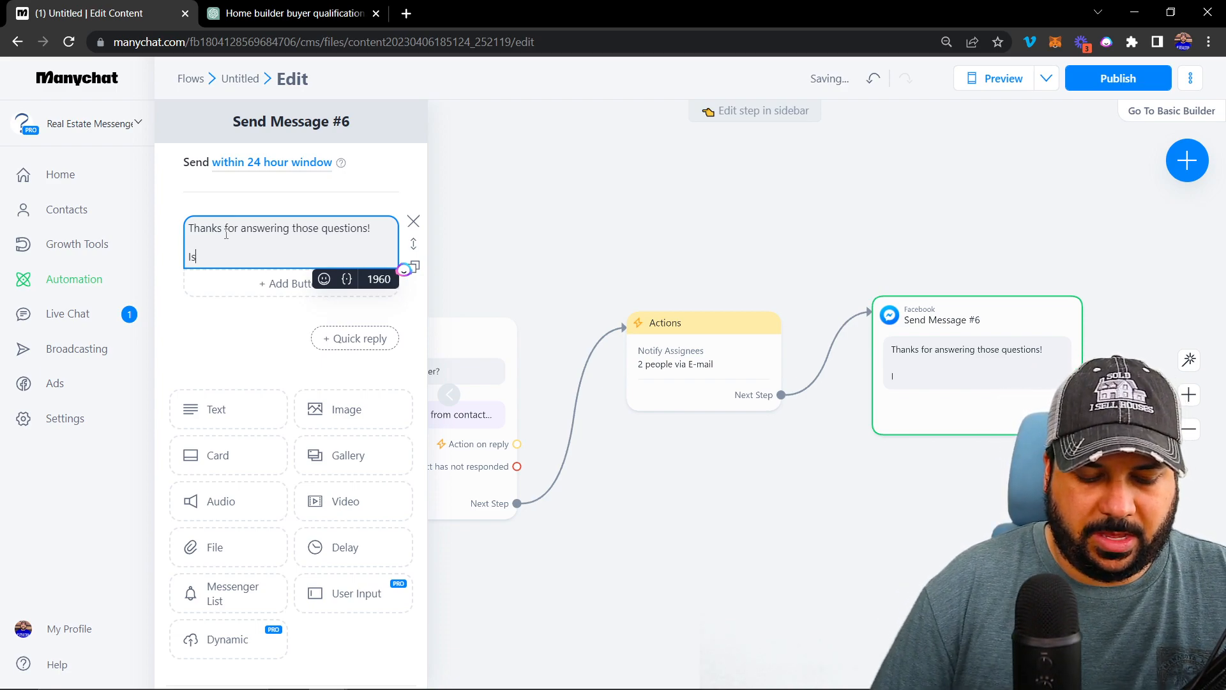
text( this info correct?)
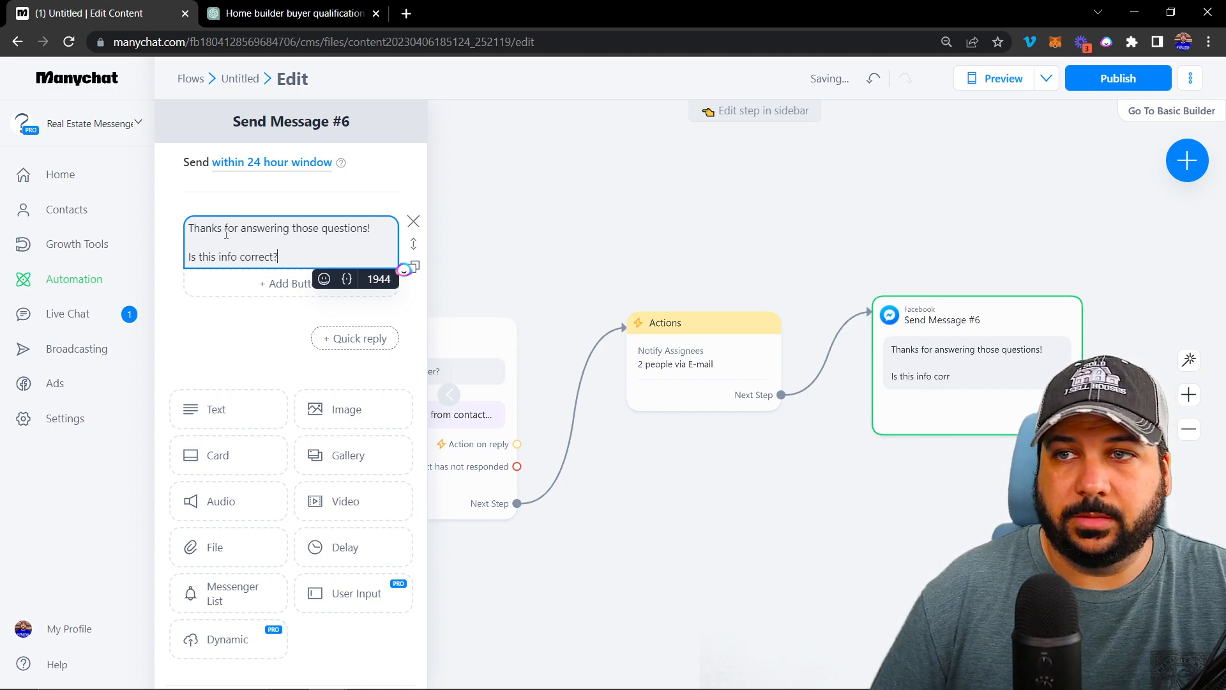
key(Return)
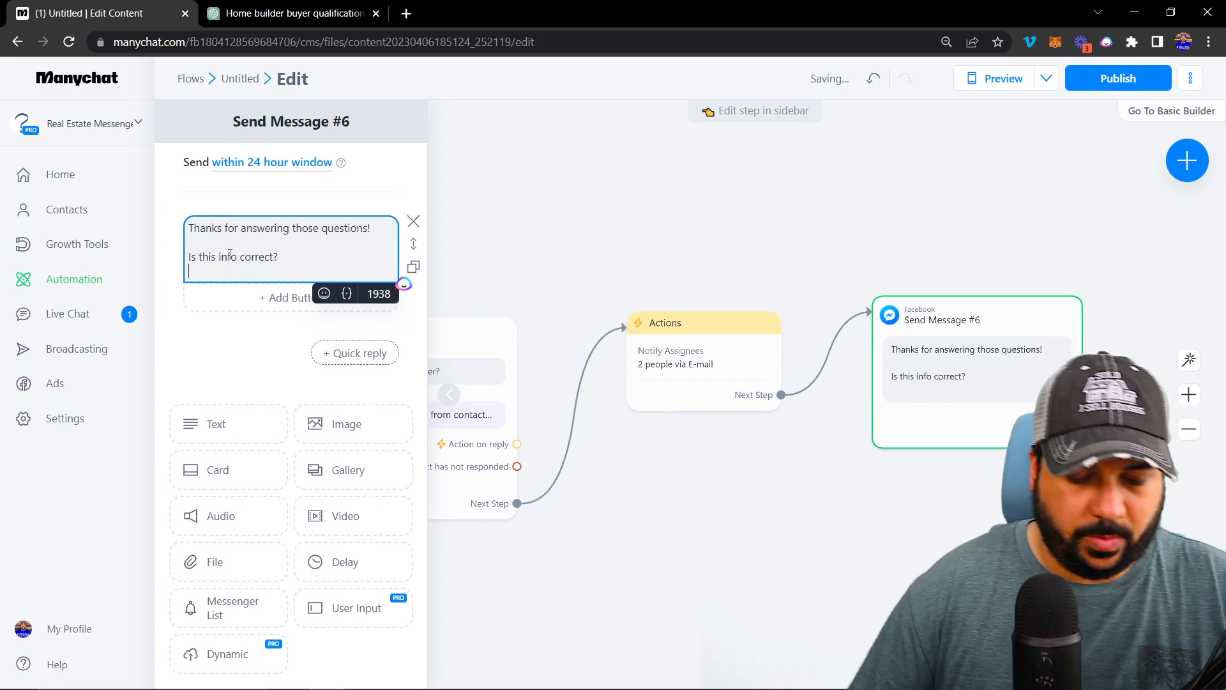
Add a "Budget:" line with the New Home Budget custom field to the thank-you message, followed by a new line
text(Budget:)
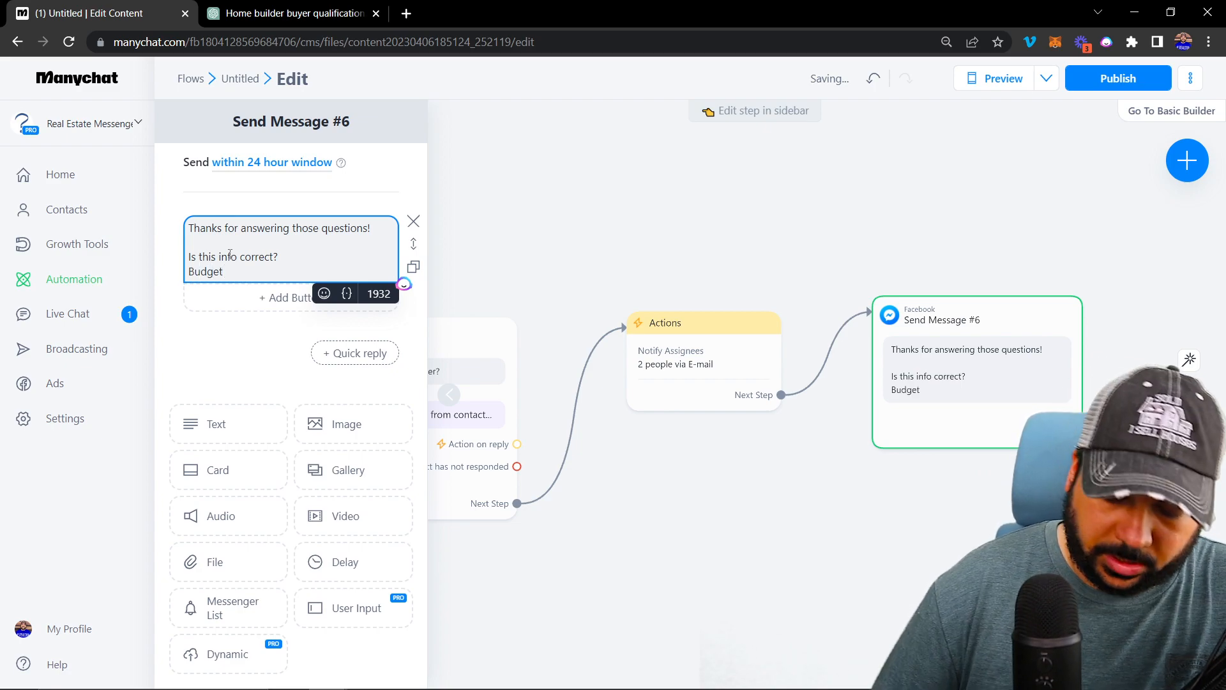
click(347, 294)
text(new)
click(316, 424)
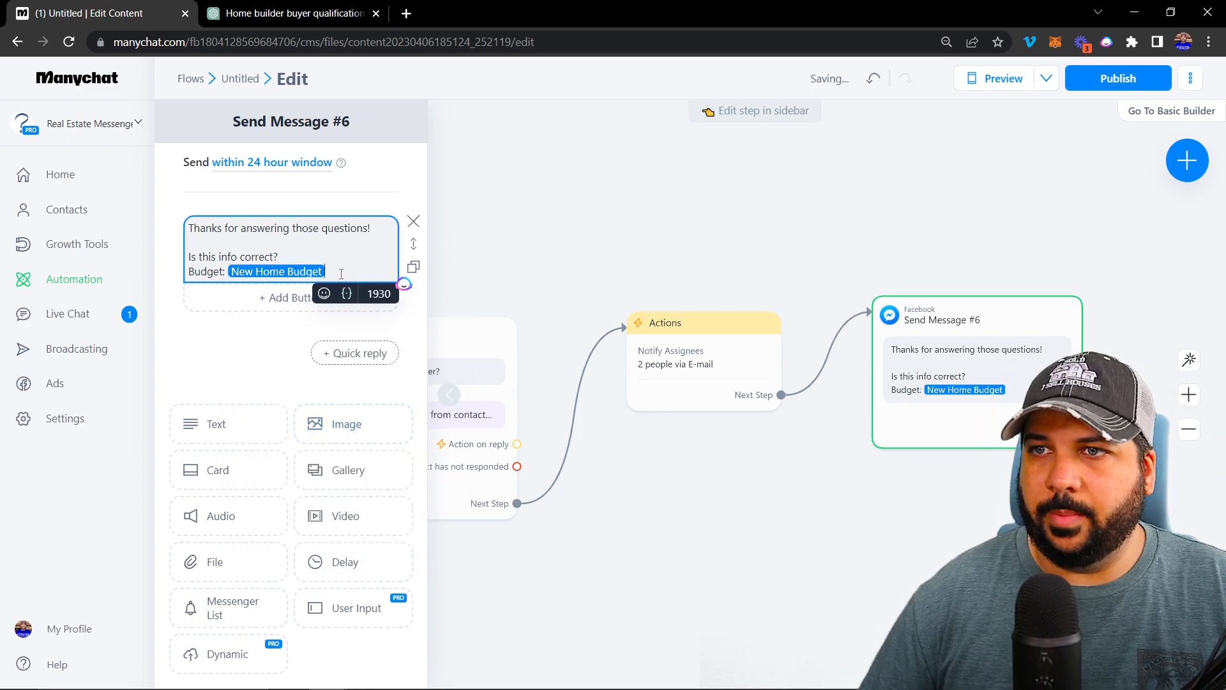
key(Return)
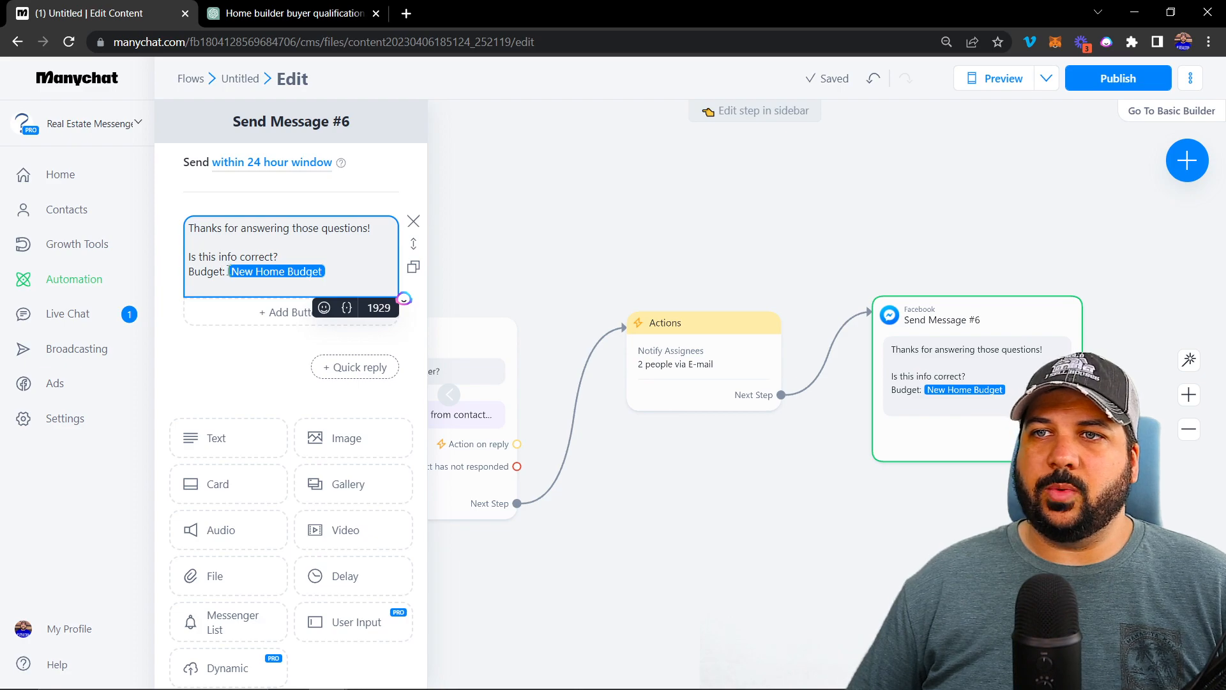
Examine the budget question and its answer options in the flow's first message, and return to the thank-you message
drag(620, 218, 846, 205)
scroll(795, 231, down, 3)
scroll(703, 254, up, 5)
drag(889, 444, 848, 305)
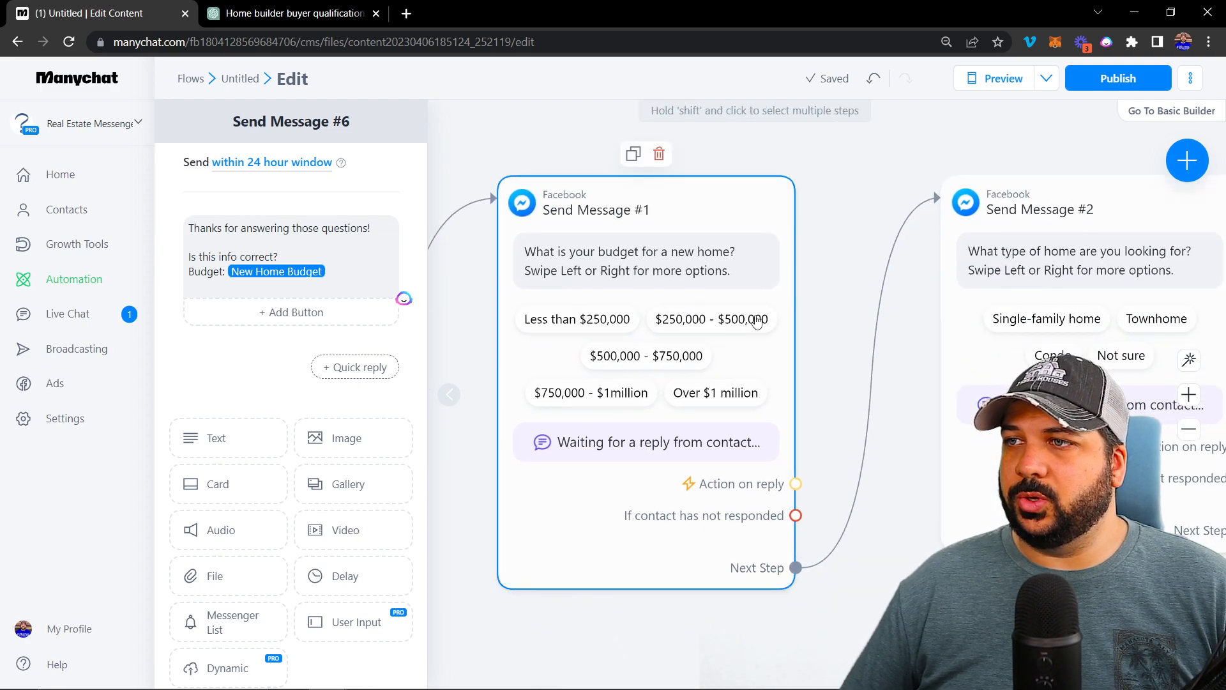
click(288, 282)
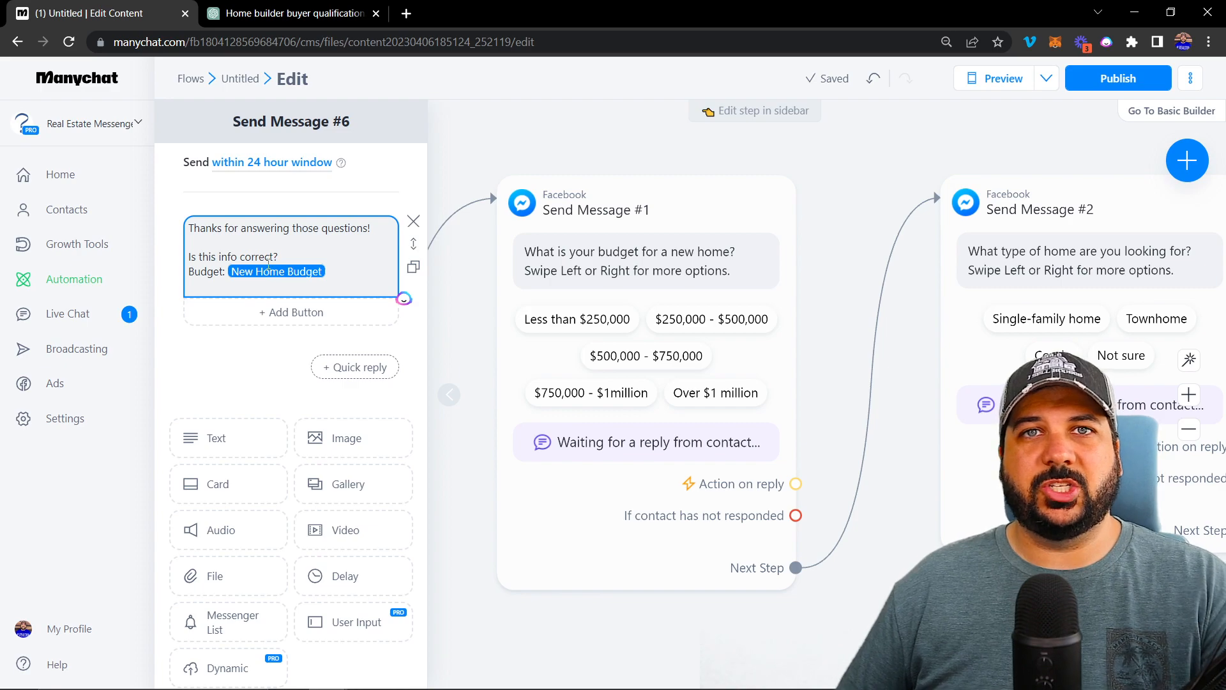
scroll(728, 340, down, 5)
drag(987, 227, 557, 226)
drag(952, 235, 479, 252)
scroll(808, 261, up, 5)
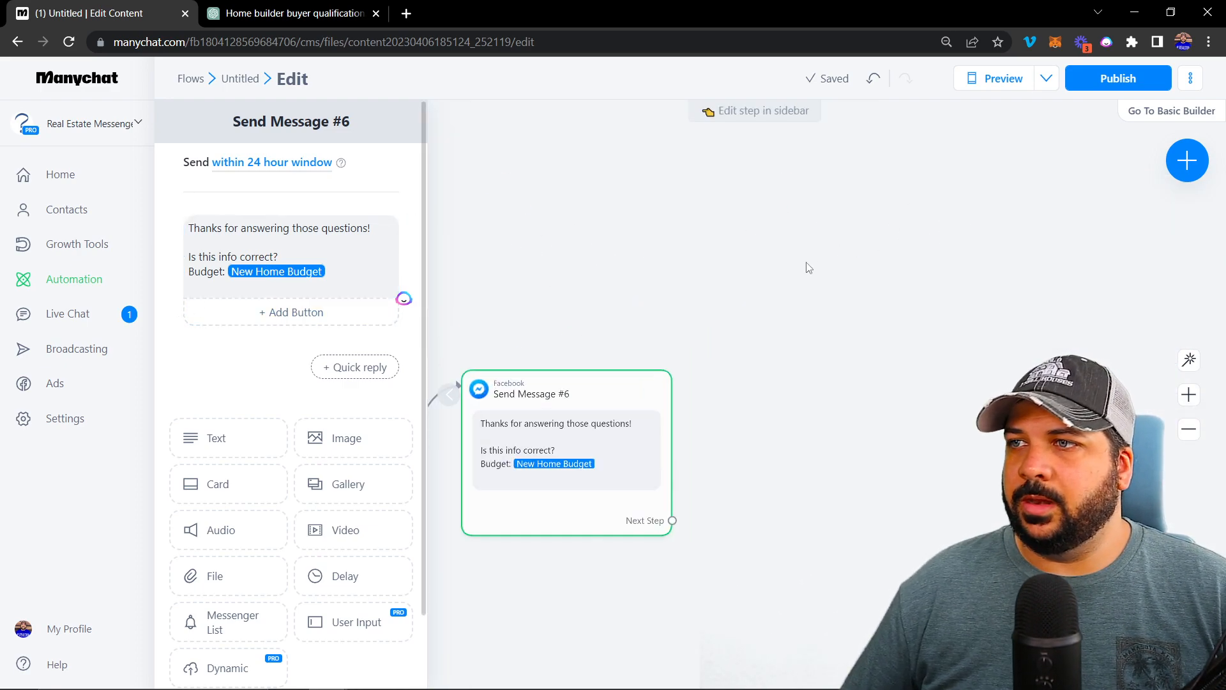
Add a "Call us Now" button to the thank-you message that calls a specific phone, and enter the business phone number
click(295, 315)
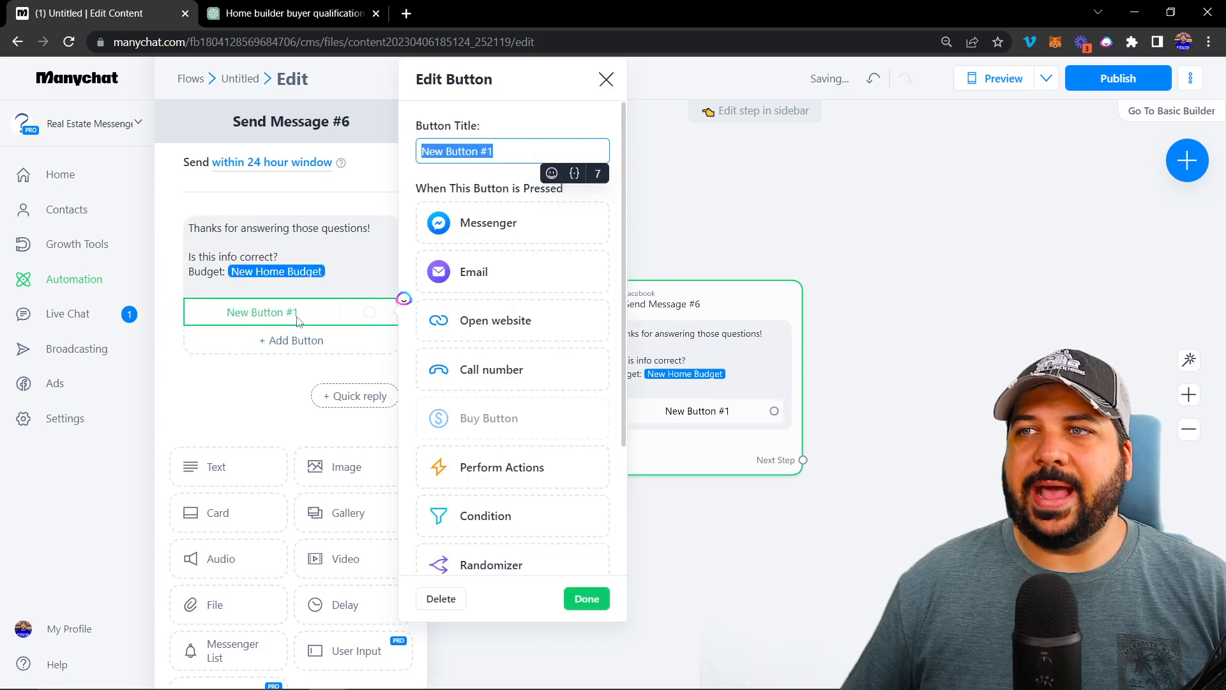
text(Call us Now)
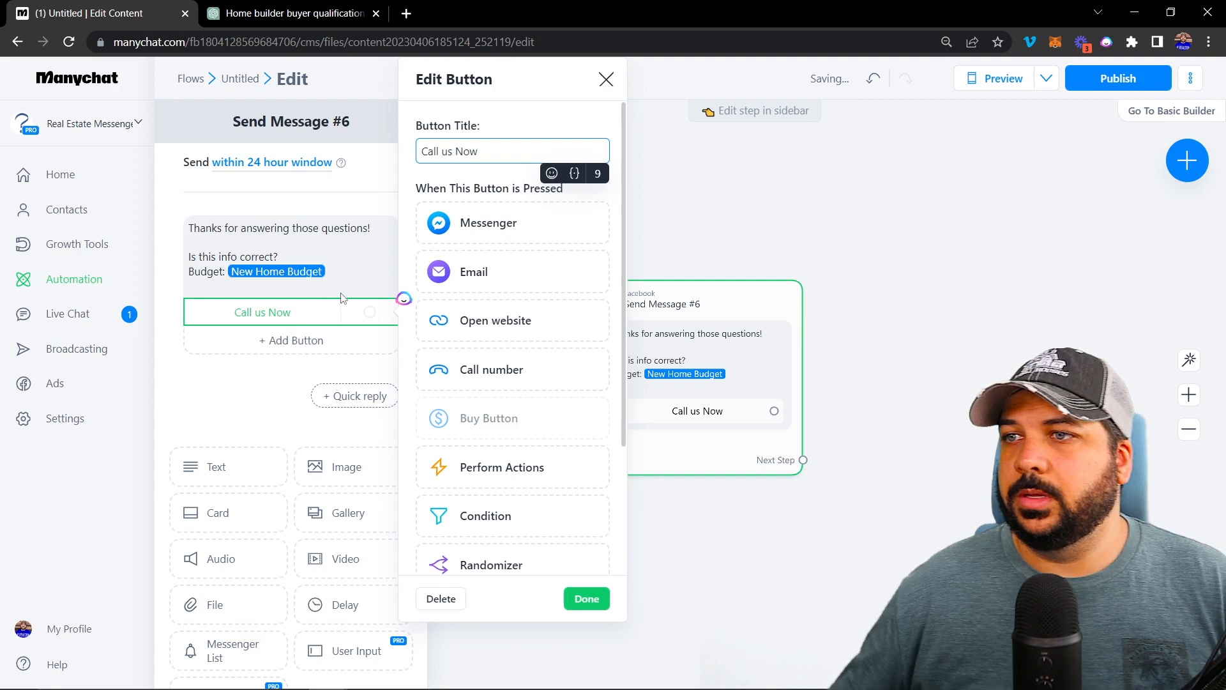
click(489, 369)
click(481, 440)
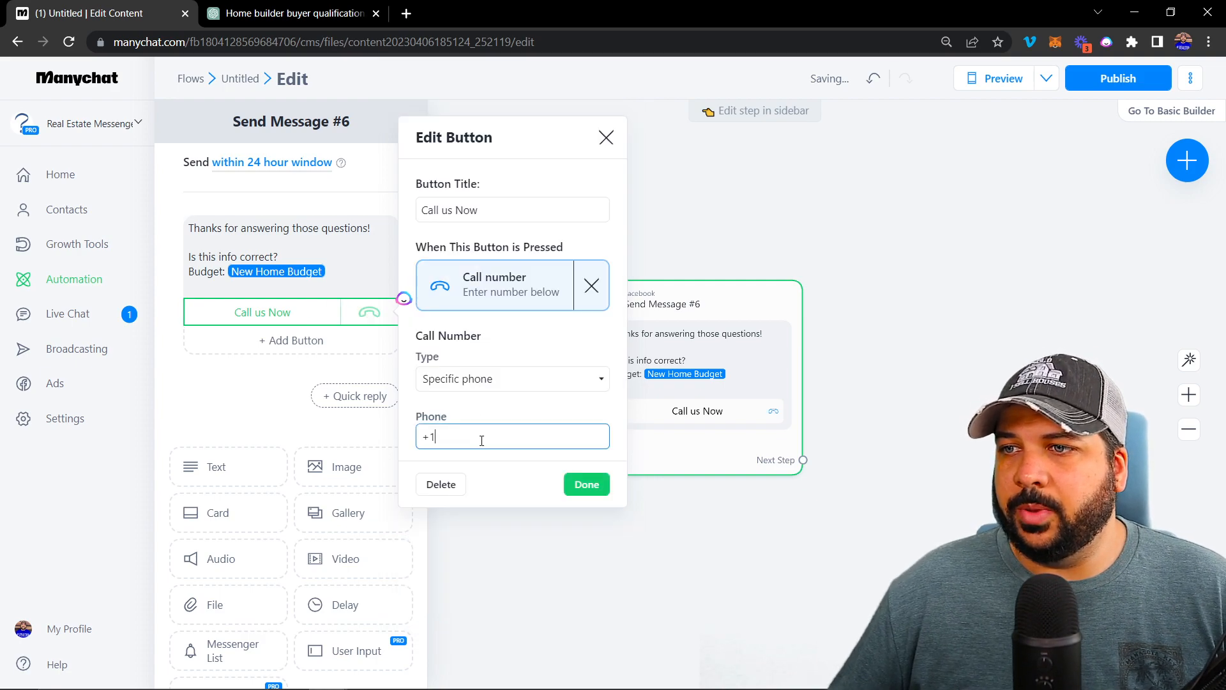
text(5555555)
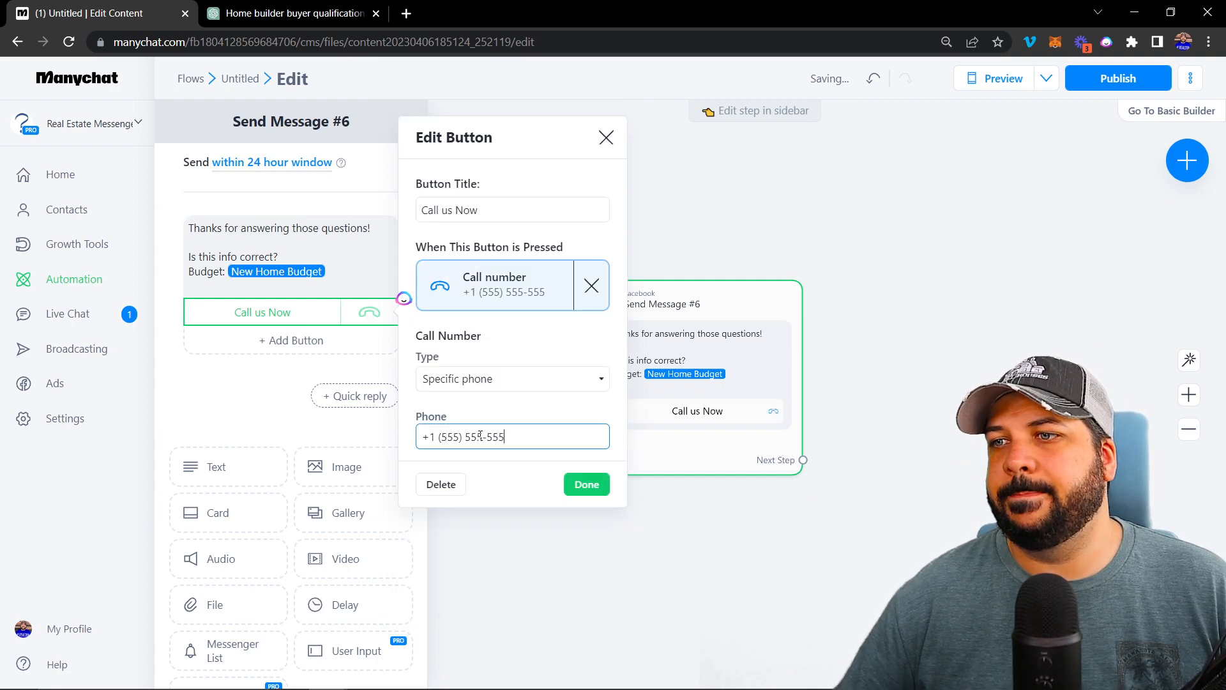
click(587, 484)
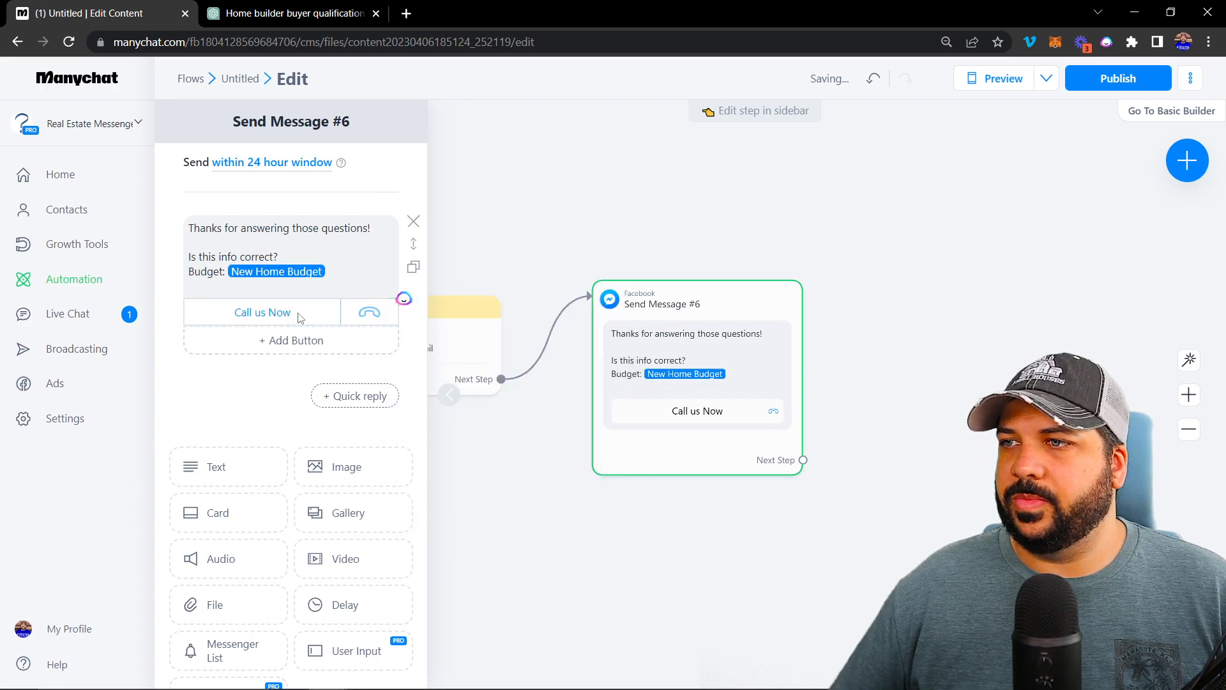
click(271, 341)
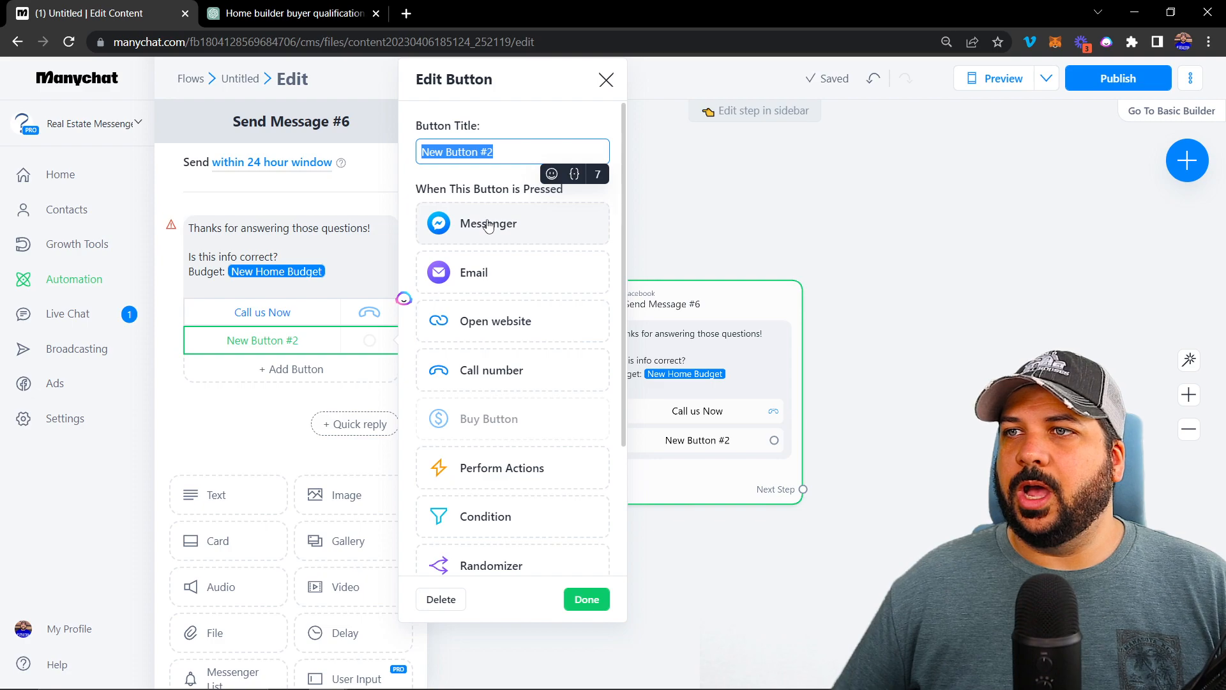
scroll(502, 482, down, 3)
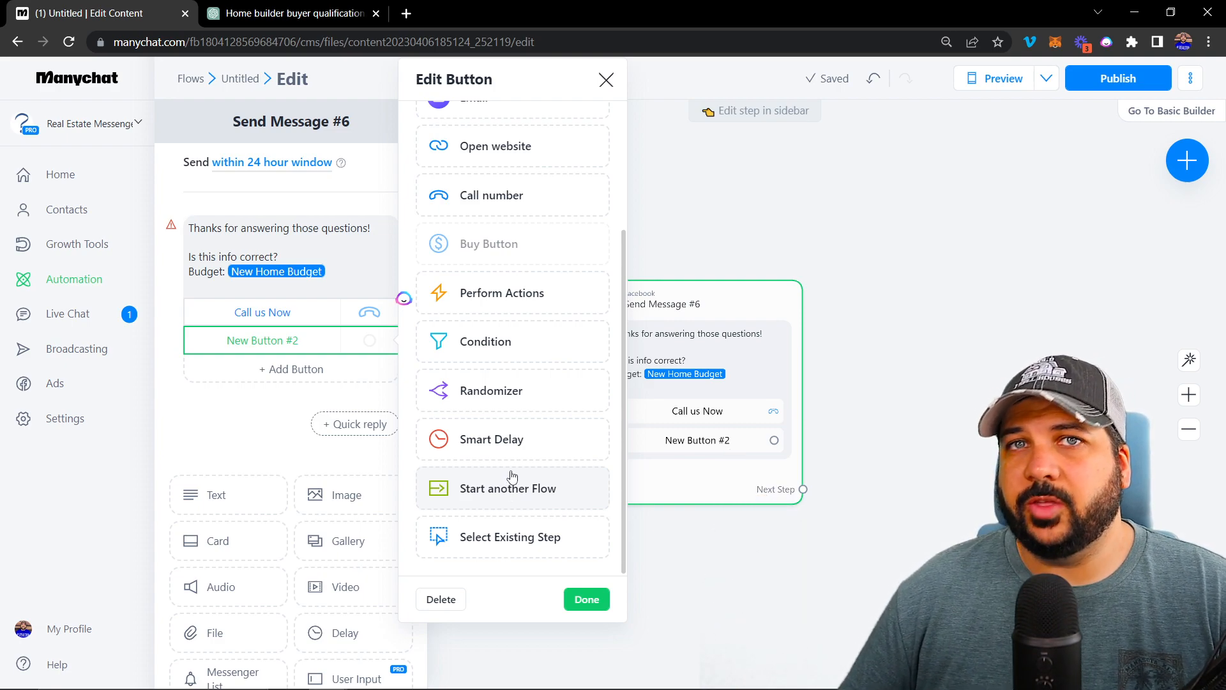
click(583, 597)
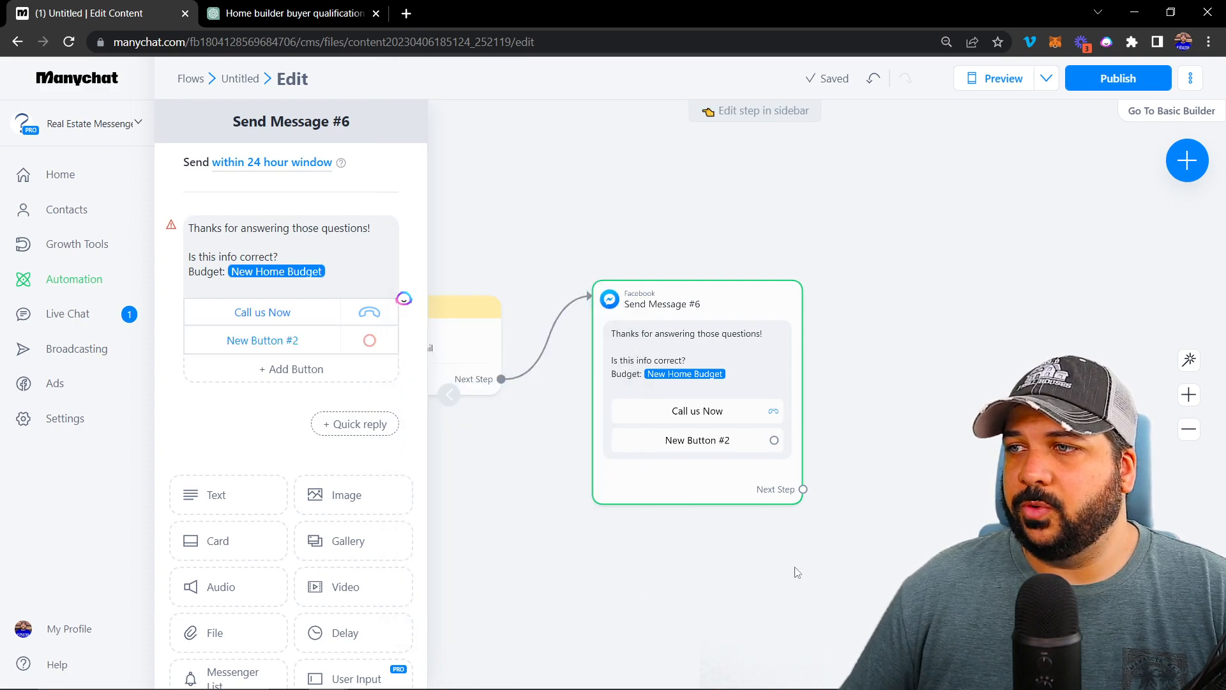
click(1096, 85)
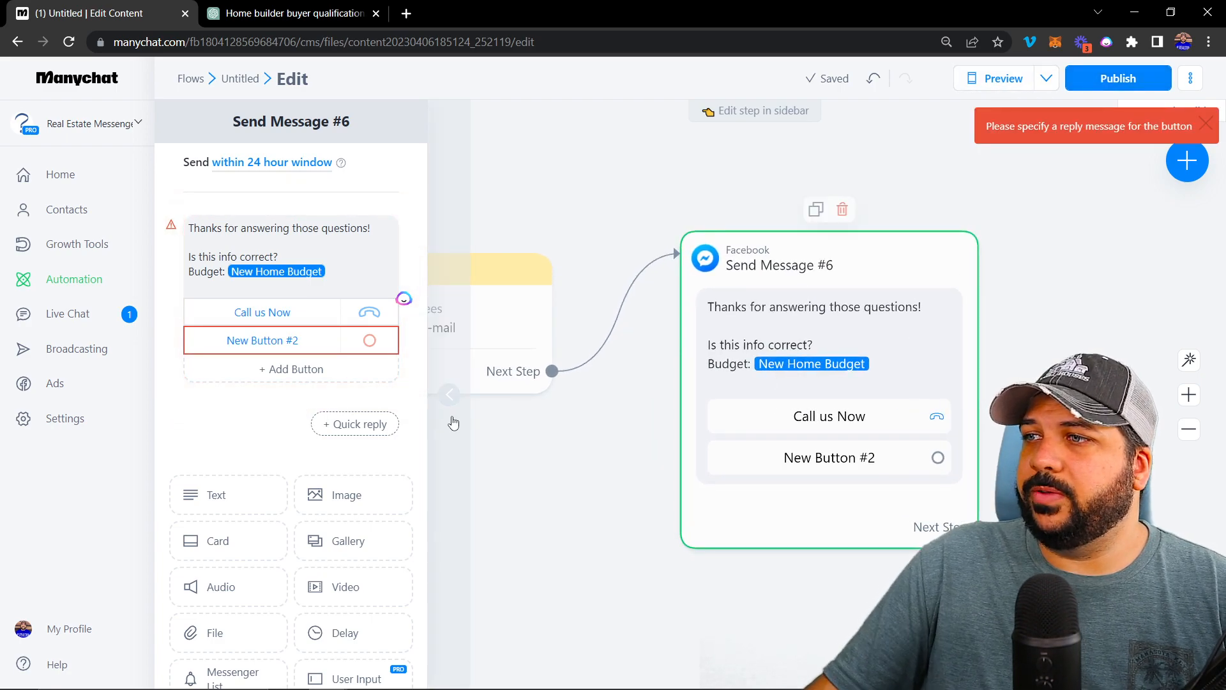
click(268, 341)
click(445, 597)
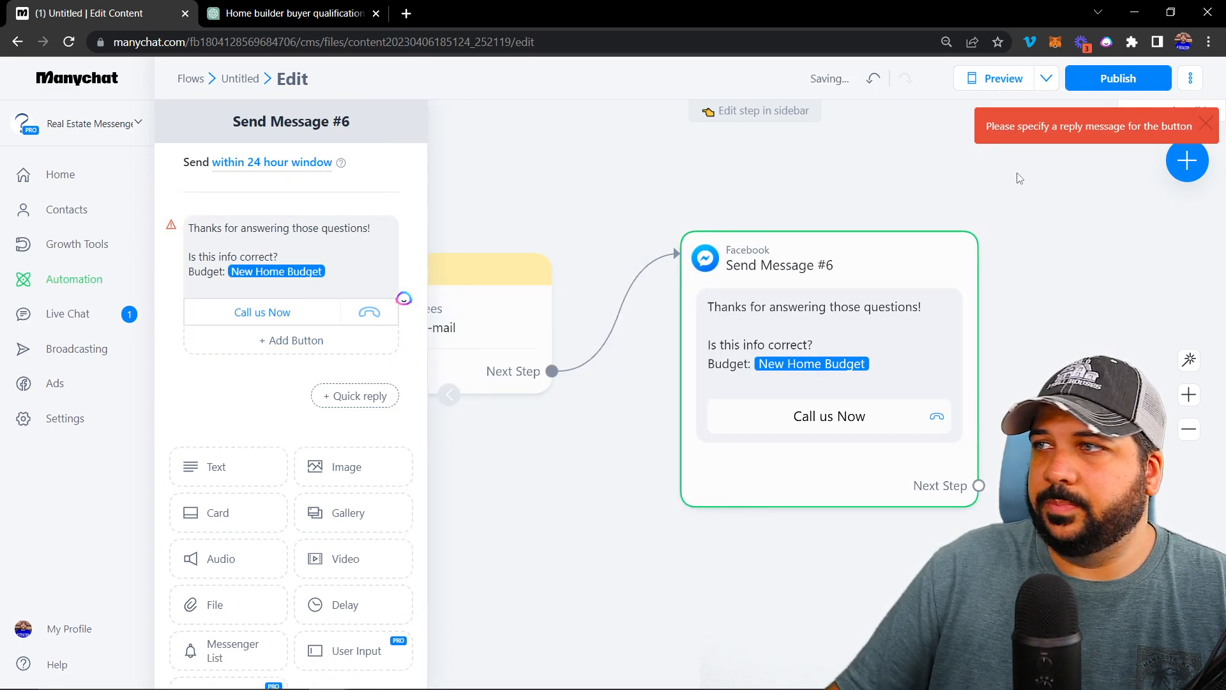
Publish the flow and test its opening message in the Manychat preview by choosing "Get Started."
click(1118, 78)
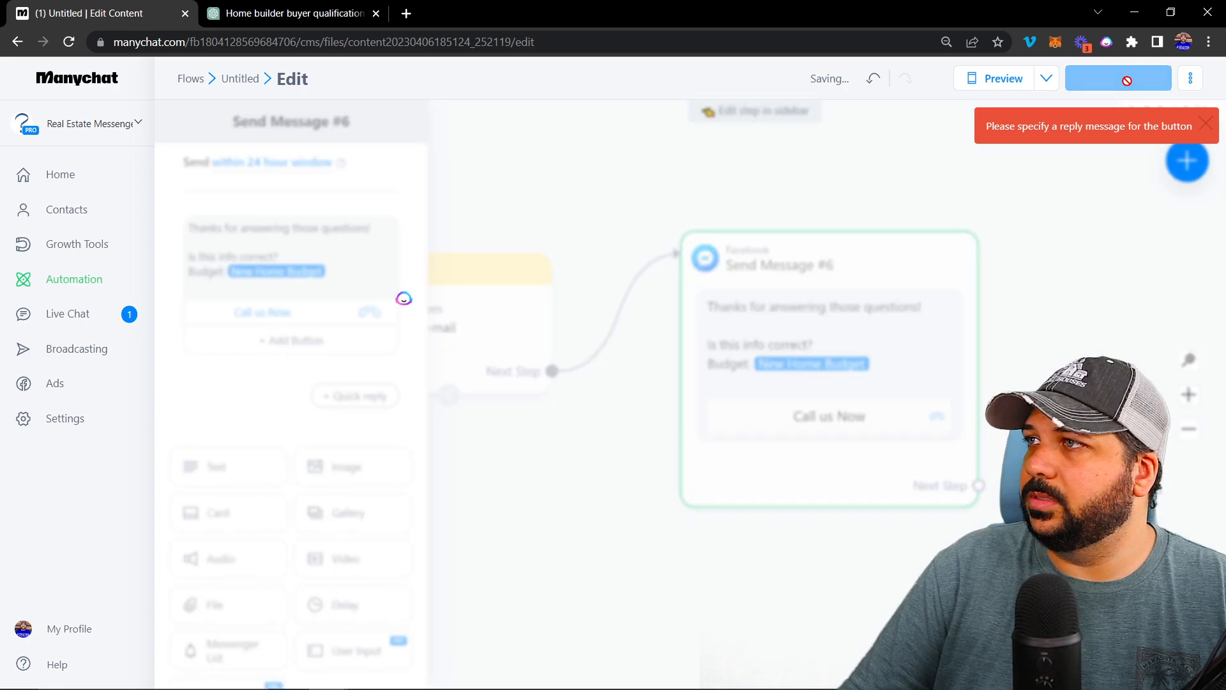
click(997, 78)
click(1039, 309)
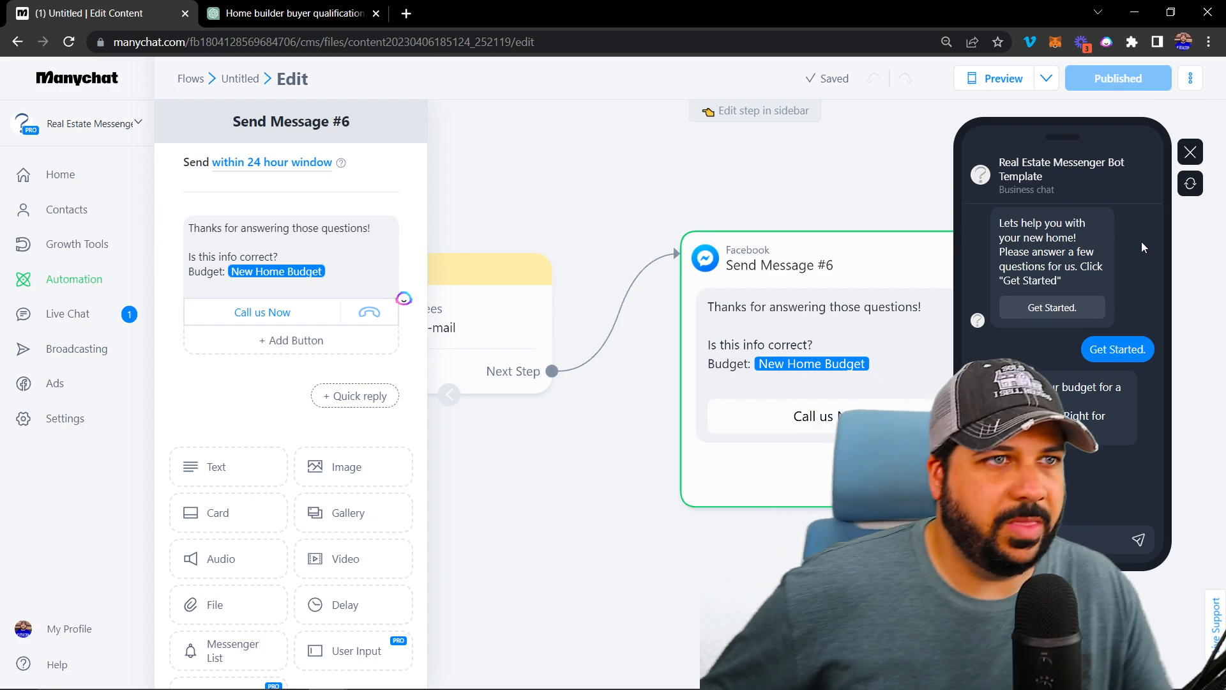
click(1191, 153)
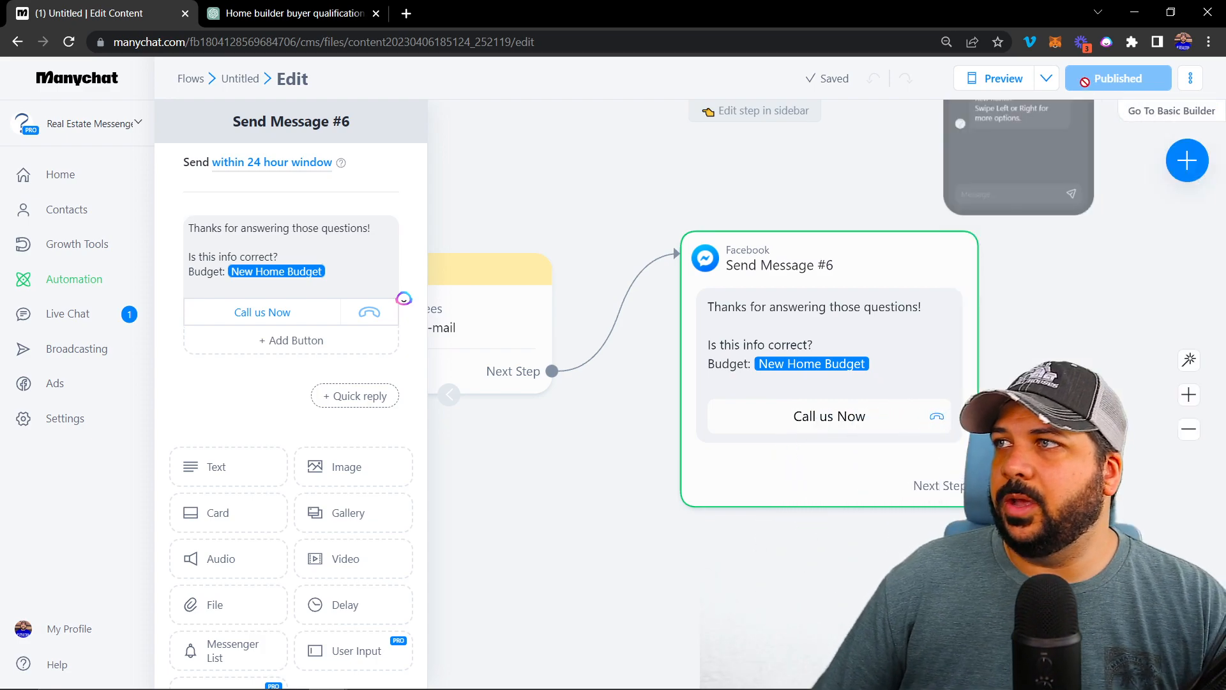
click(1046, 78)
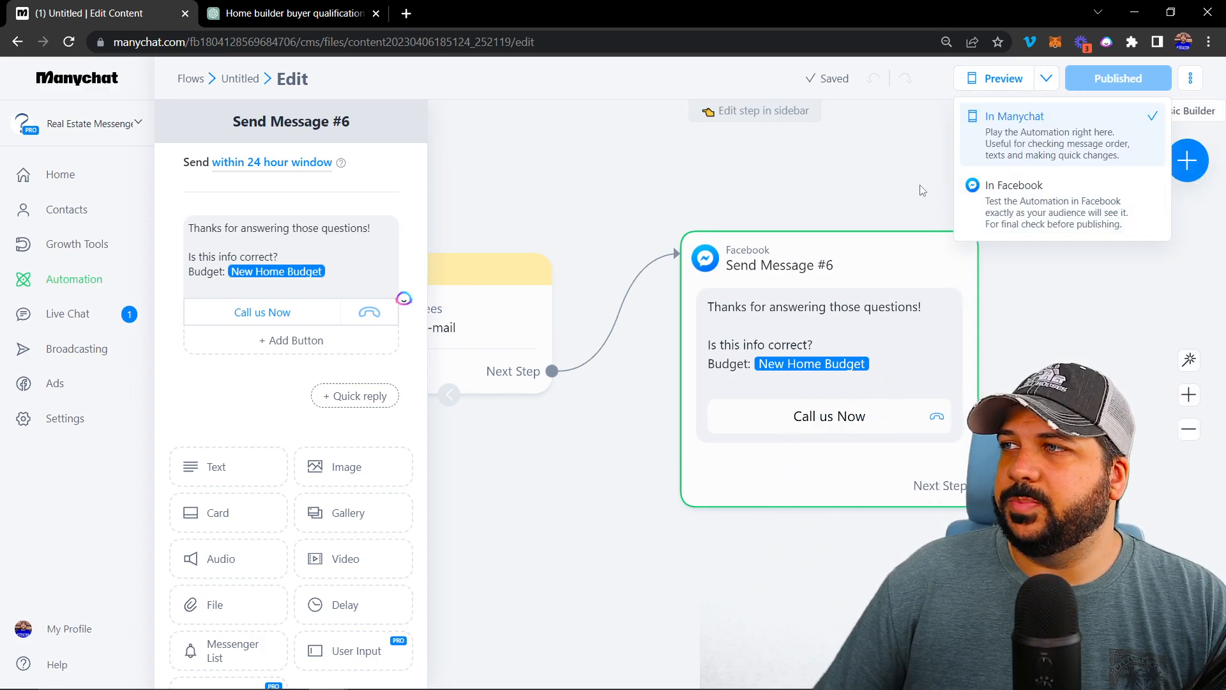
click(885, 192)
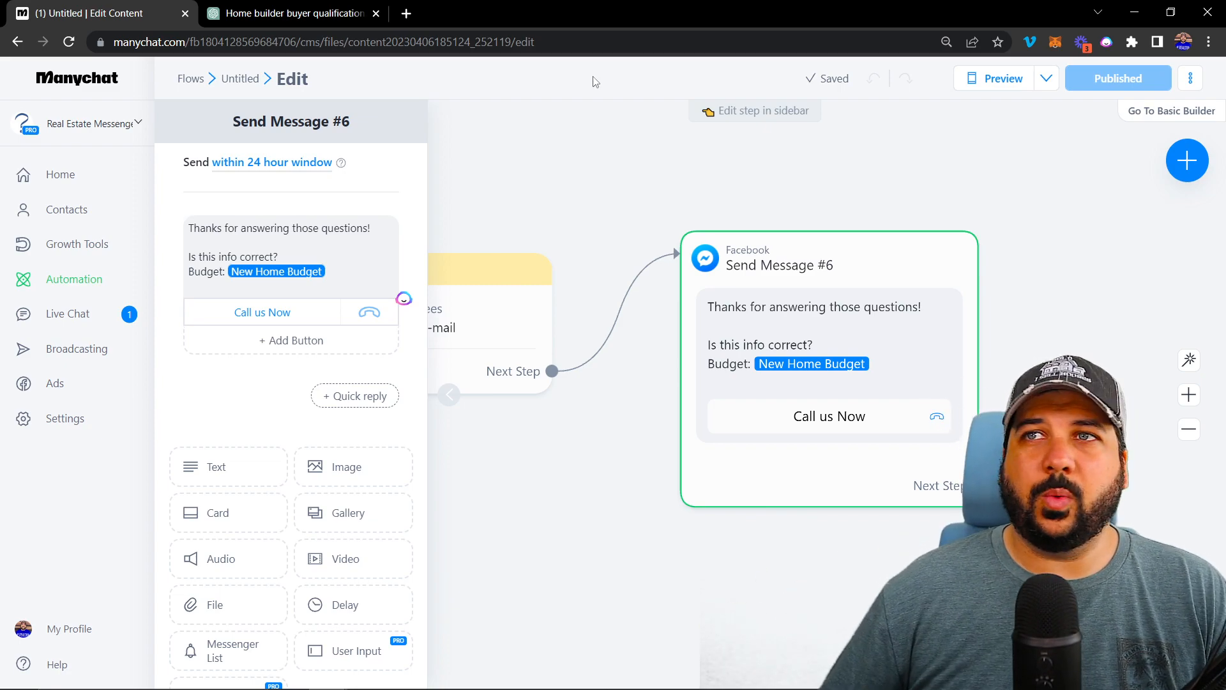
Switch to the ChatGPT conversation and review the generated home buyer qualification questions and answer options
click(289, 15)
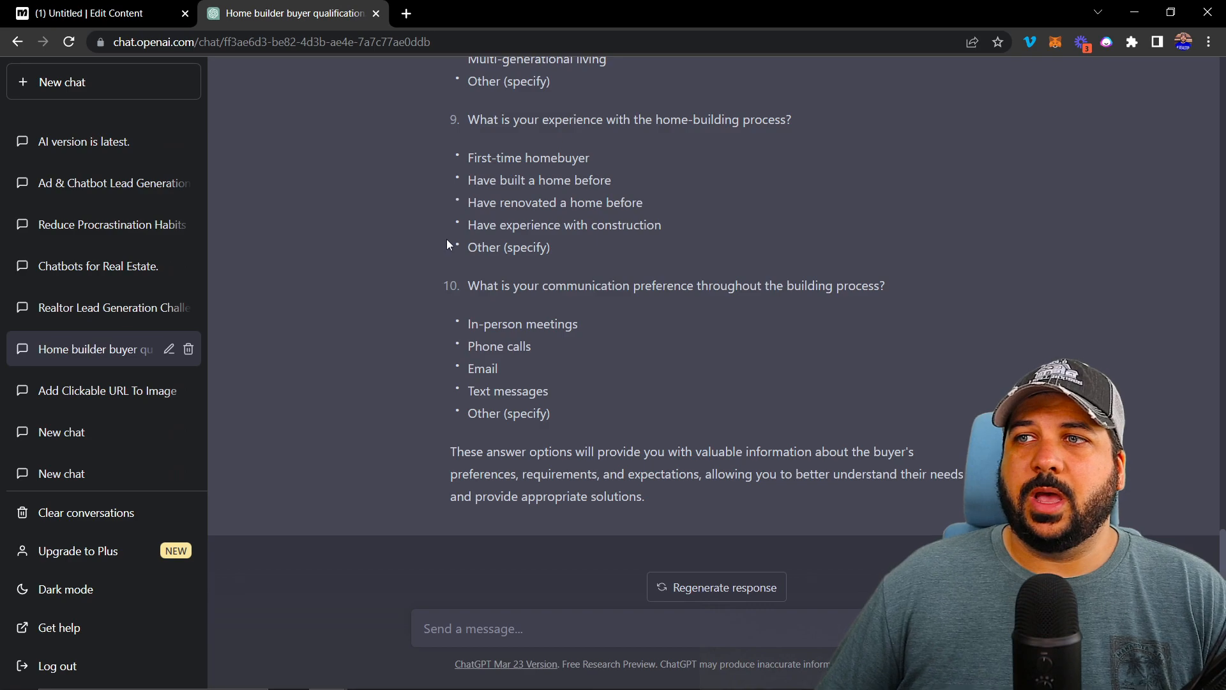
scroll(448, 238, up, 15)
scroll(450, 230, down, 4)
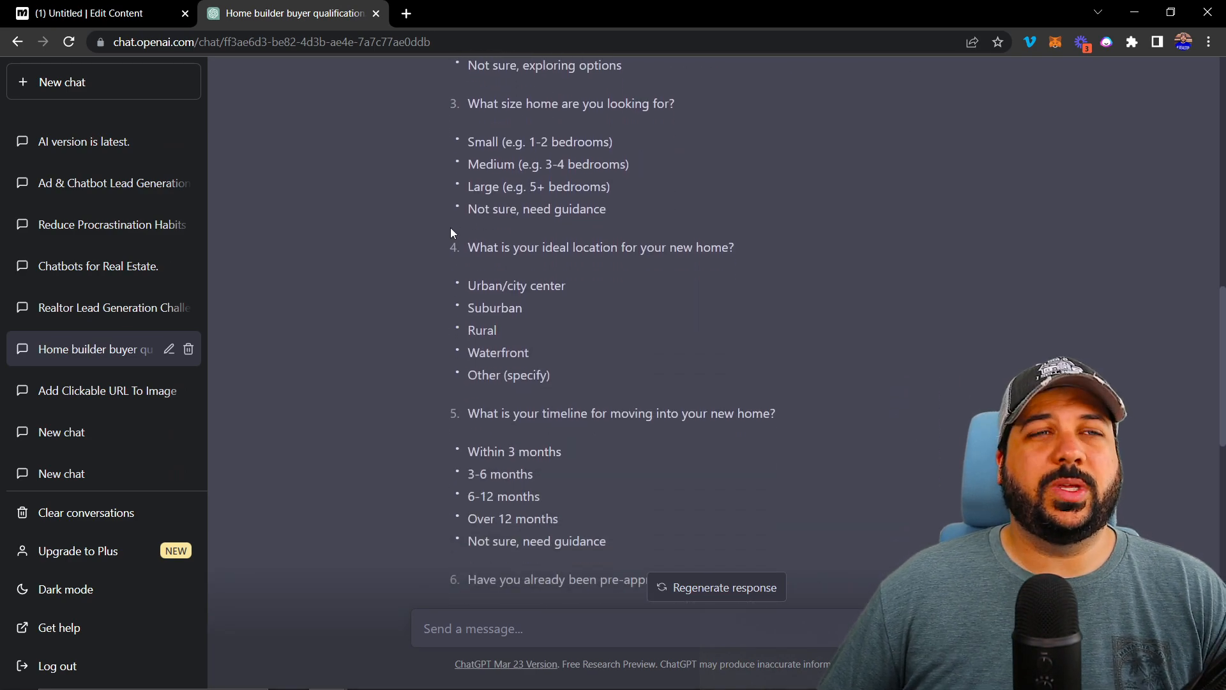